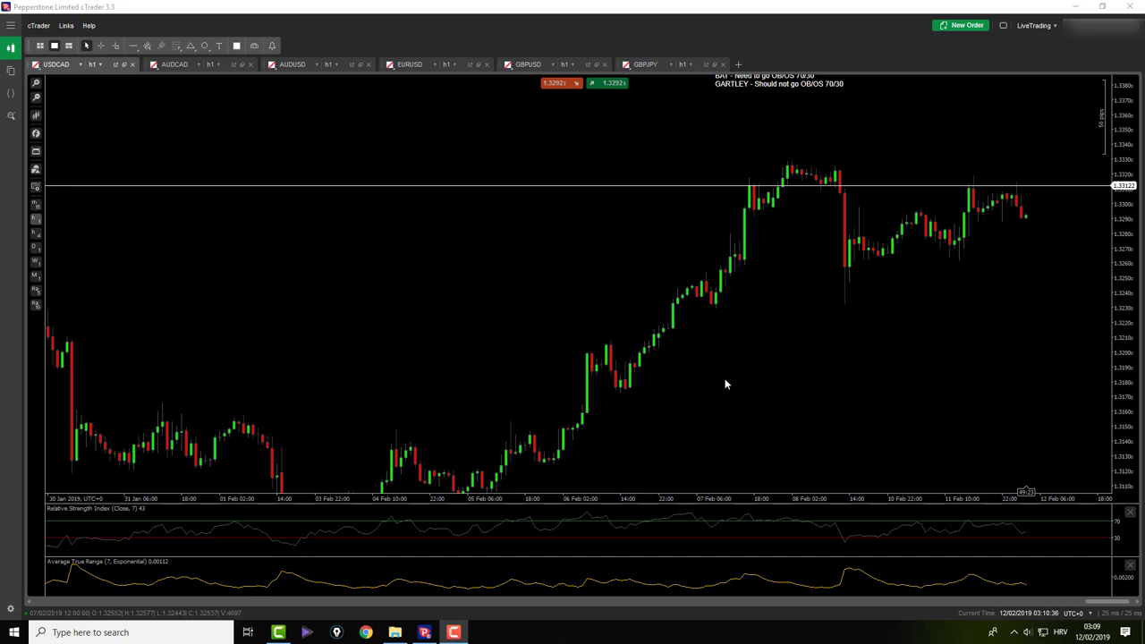
Step: Examine the USDCAD hourly chart's swings from the 8 February high, tracing the possible pattern legs with the crosshair
{"action": "left_click_drag", "start_coordinate": [725, 382], "coordinate": [728, 324]}
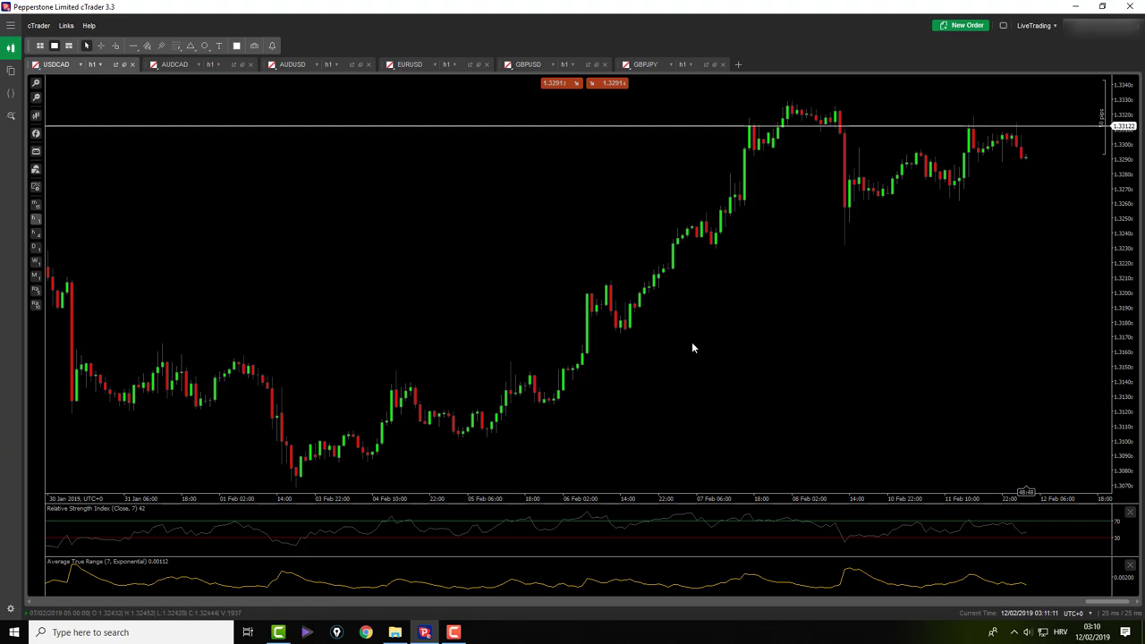
{"action": "left_click_drag", "start_coordinate": [687, 339], "coordinate": [667, 379]}
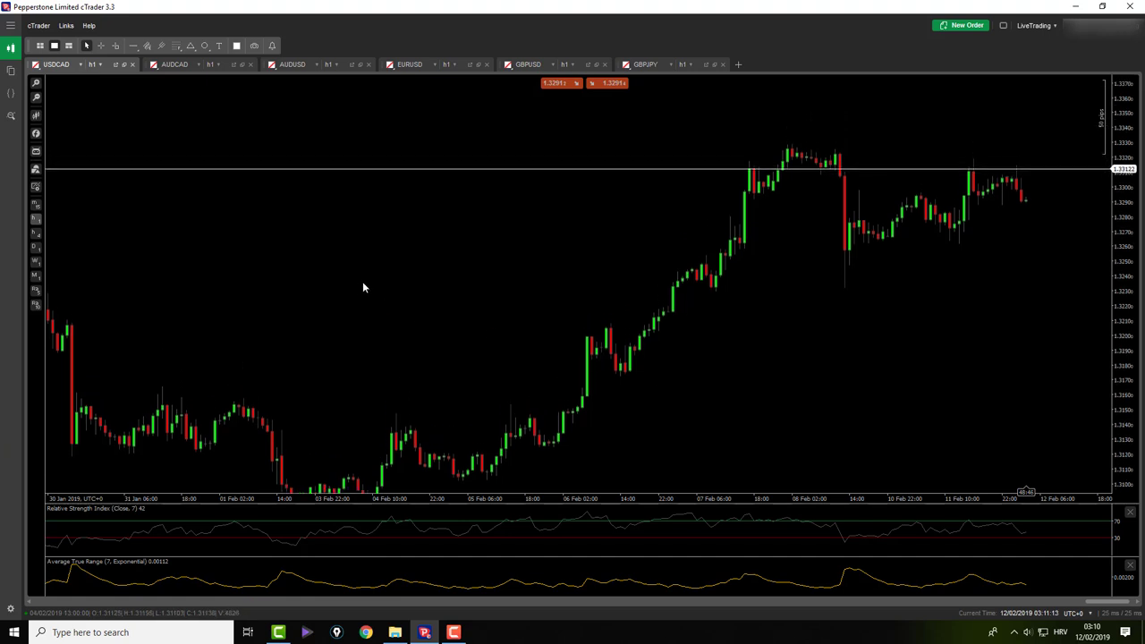
{"action": "middle_click", "coordinate": [814, 352]}
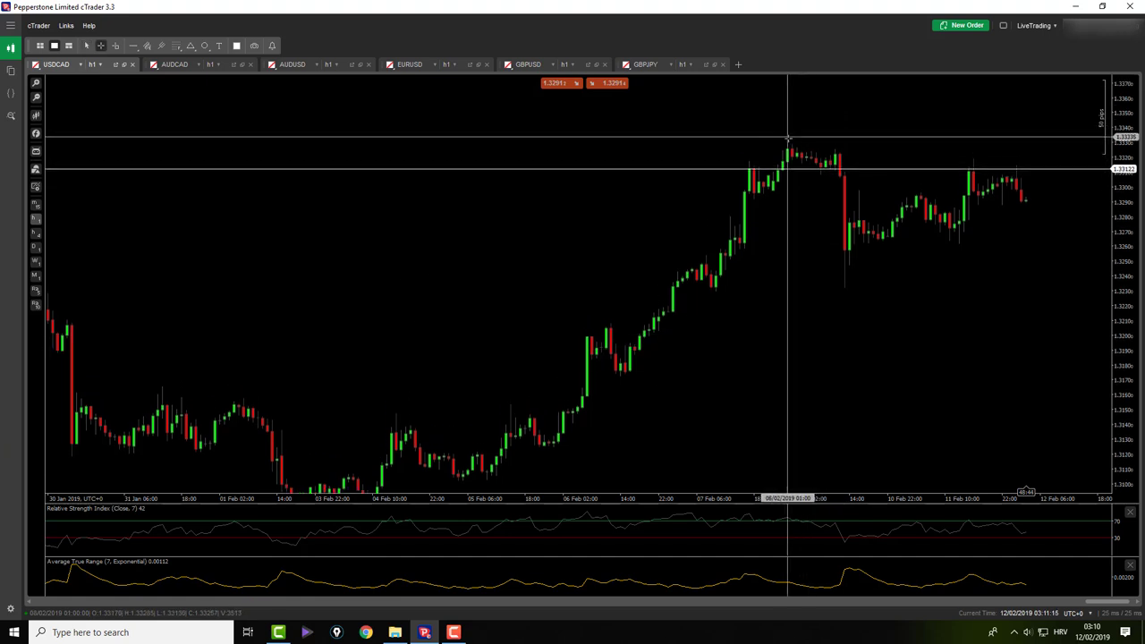
{"action": "left_click_drag", "start_coordinate": [789, 139], "coordinate": [854, 186]}
{"action": "left_click_drag", "start_coordinate": [794, 143], "coordinate": [914, 189]}
{"action": "left_click_drag", "start_coordinate": [914, 189], "coordinate": [975, 245]}
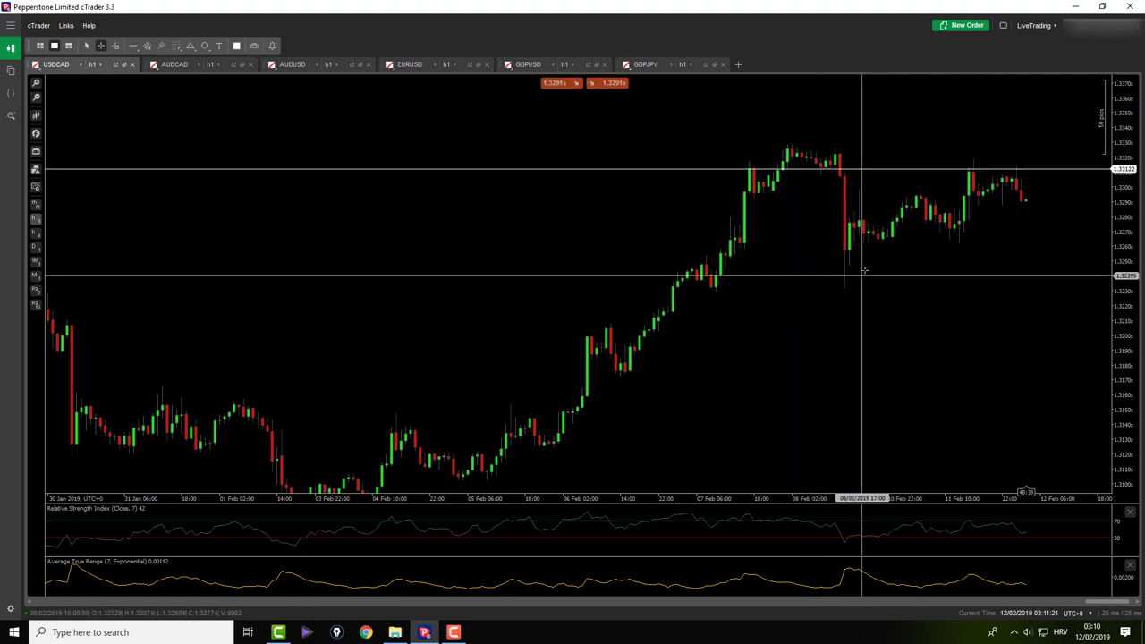
{"action": "left_click_drag", "start_coordinate": [788, 141], "coordinate": [858, 188]}
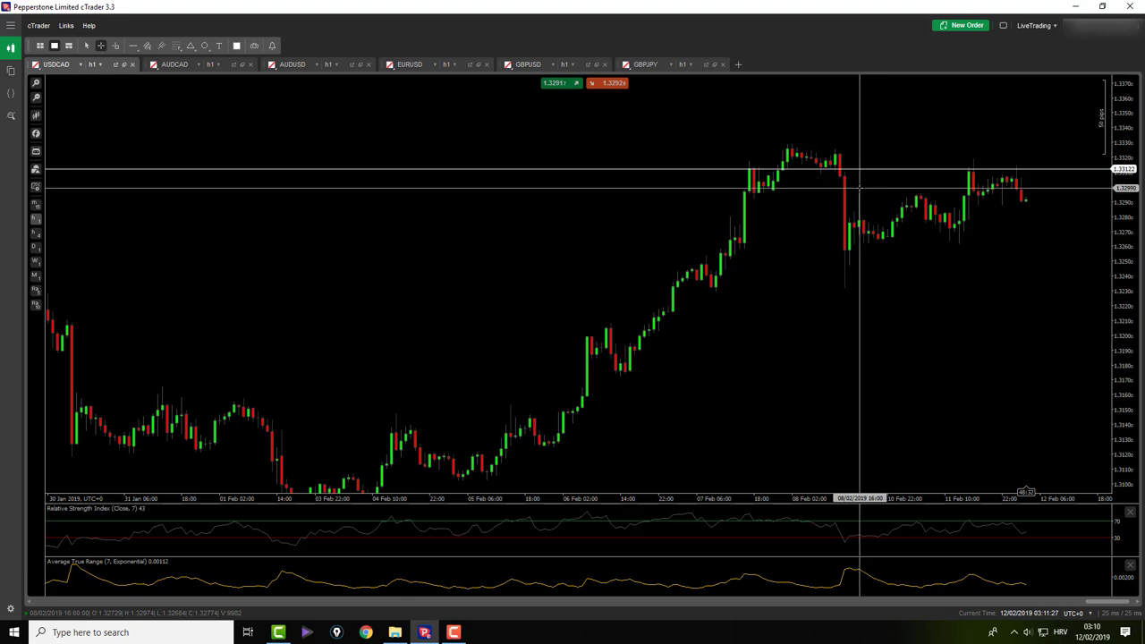
{"action": "left_click_drag", "start_coordinate": [859, 187], "coordinate": [906, 250]}
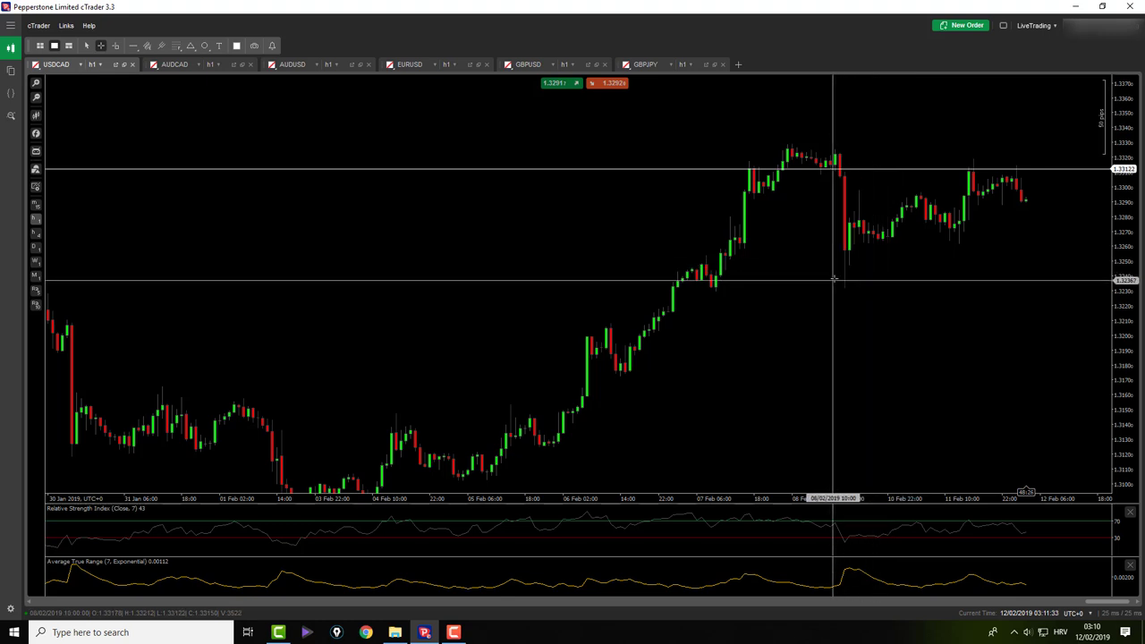
Step: Delete the horizontal price line from the USDCAD chart
{"action": "middle_click", "coordinate": [942, 193]}
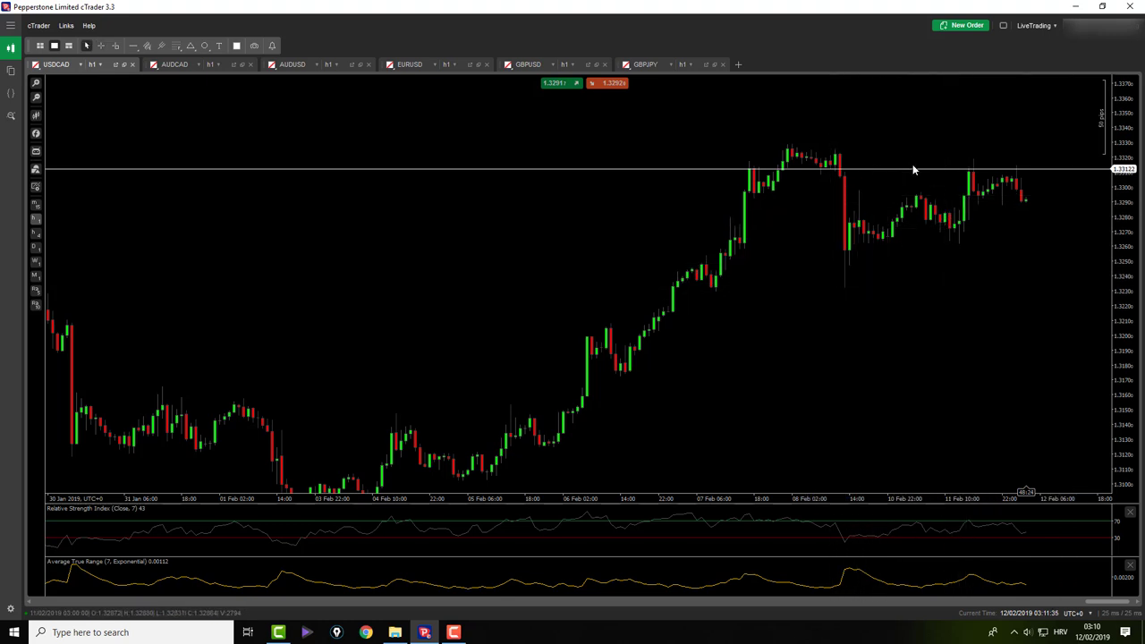
{"action": "left_click_drag", "start_coordinate": [912, 169], "coordinate": [907, 155]}
{"action": "key", "text": "Delete"}
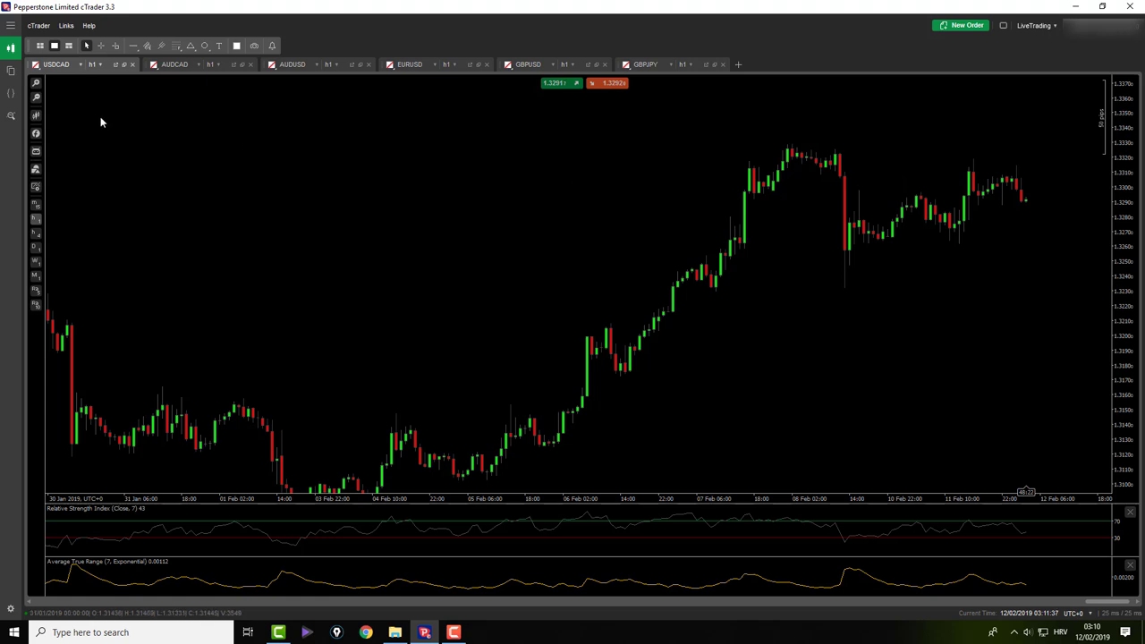
Step: Draw a Fibonacci retracement on the AUDCAD chart from the 11 February high at about 0.94399 to the following low at about 0.93845
{"action": "left_click", "coordinate": [183, 64]}
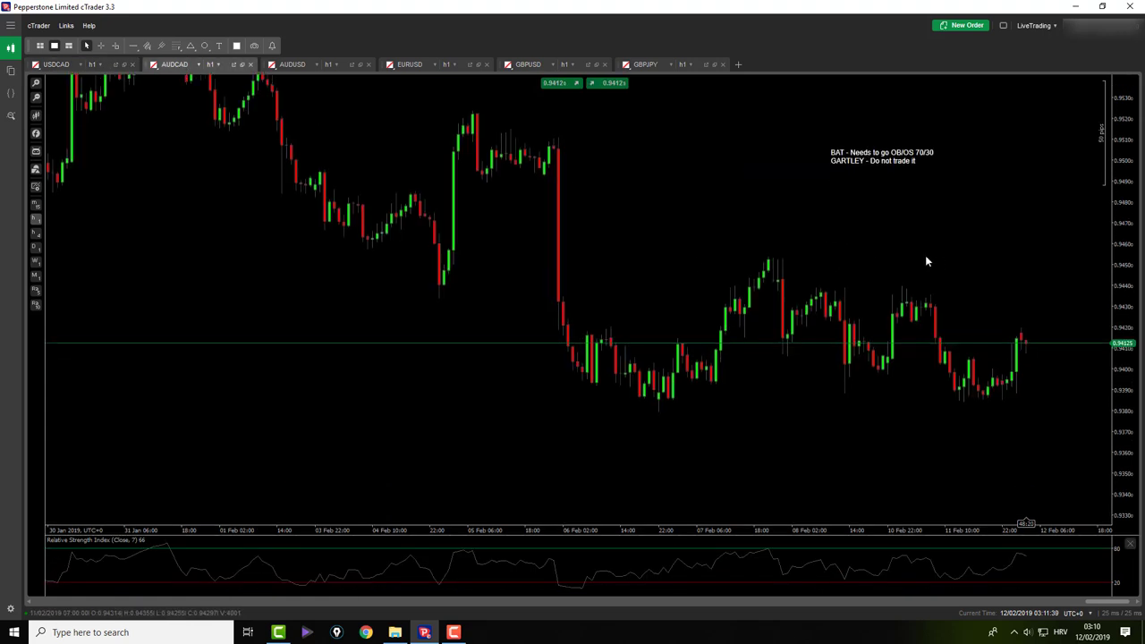
{"action": "left_click", "coordinate": [176, 46]}
{"action": "left_click_drag", "start_coordinate": [902, 287], "coordinate": [963, 403]}
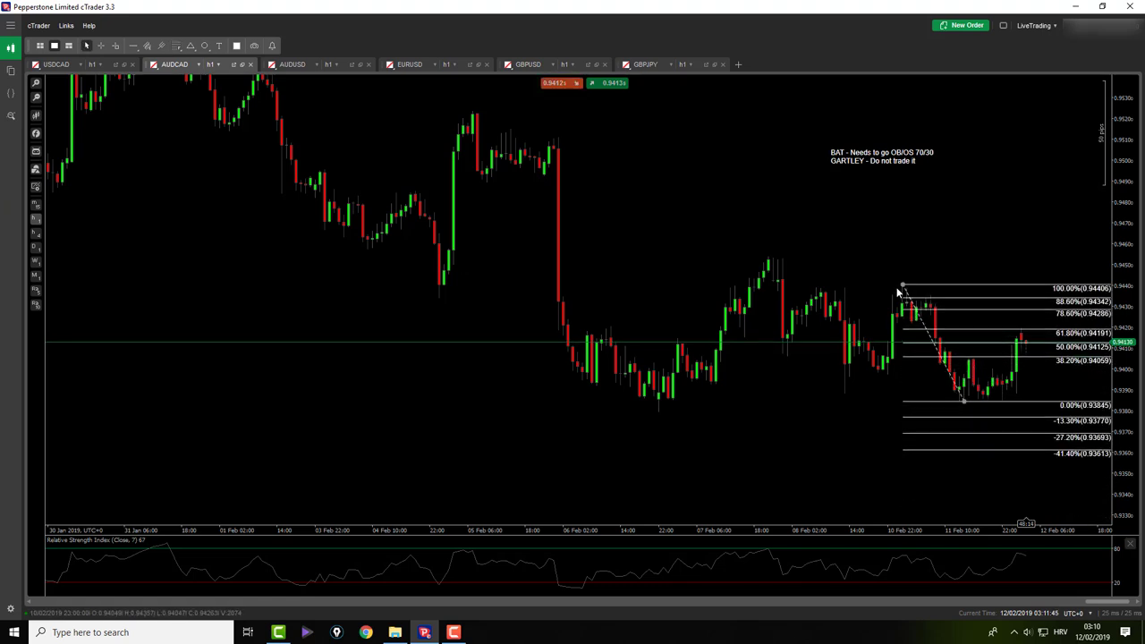
{"action": "left_click_drag", "start_coordinate": [902, 285], "coordinate": [902, 286]}
{"action": "left_click", "coordinate": [919, 253]}
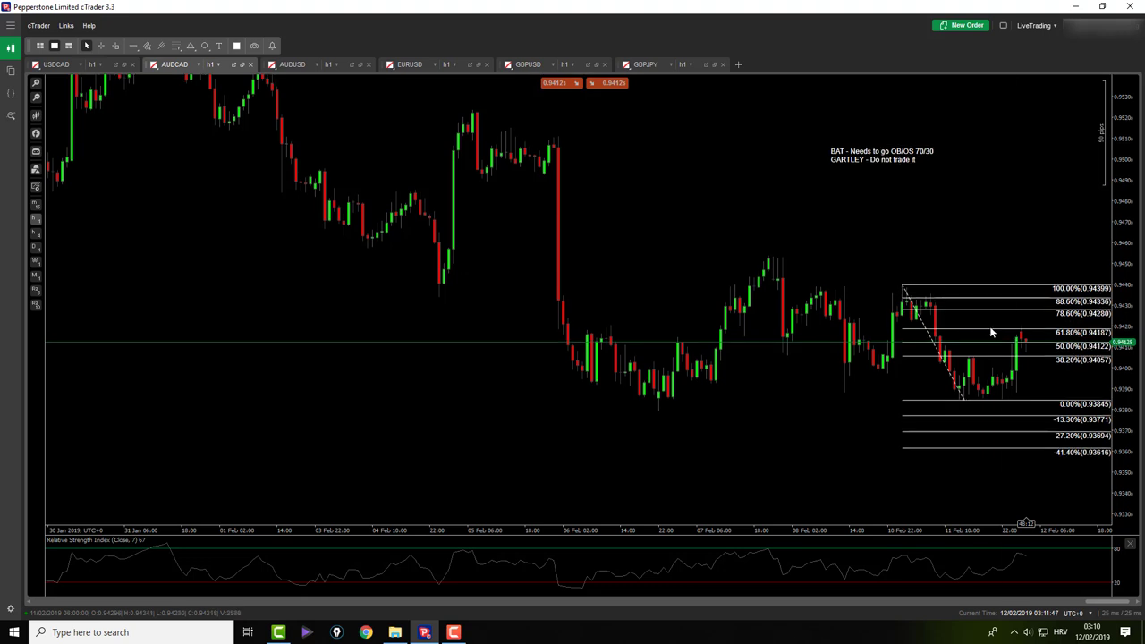
Step: Trace the potential pattern legs on AUDCAD with the crosshair, from the retracement's high through its low and up towards the 78.6% level
{"action": "middle_click", "coordinate": [1014, 349]}
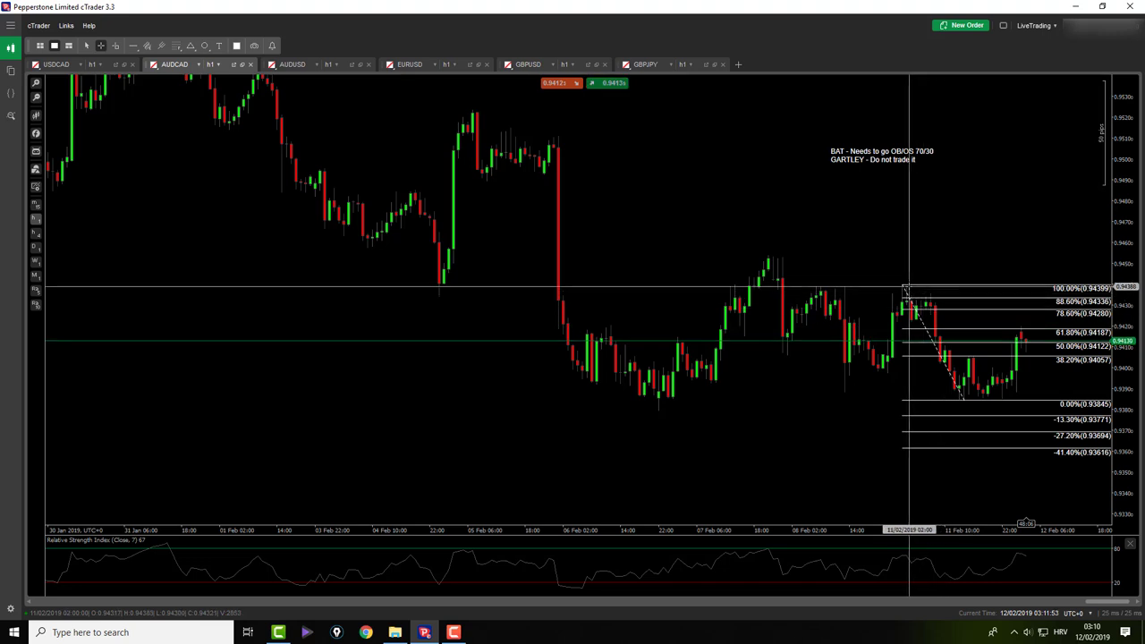
{"action": "left_click_drag", "start_coordinate": [903, 284], "coordinate": [962, 402]}
{"action": "left_click_drag", "start_coordinate": [963, 402], "coordinate": [1020, 334]}
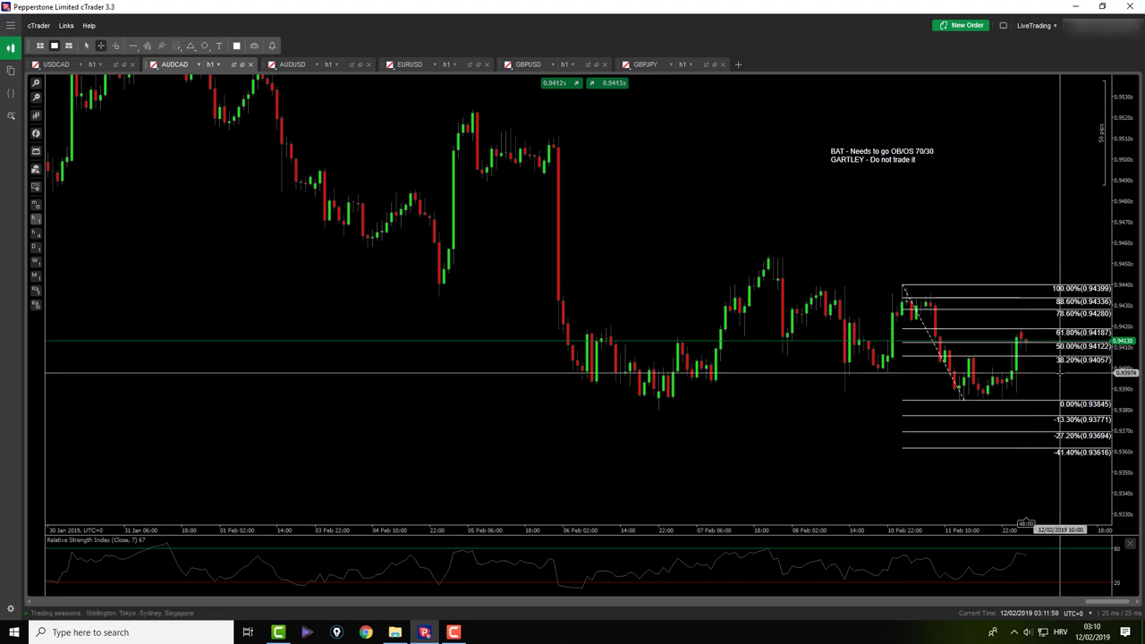
{"action": "left_click_drag", "start_coordinate": [1057, 376], "coordinate": [1085, 313]}
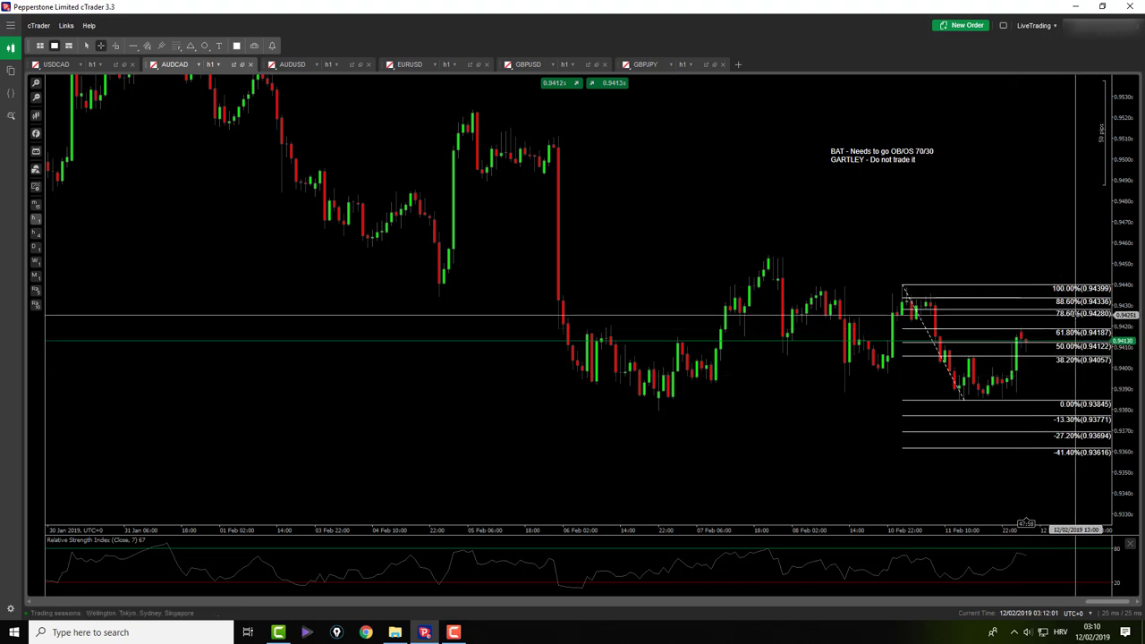
Step: Delete the Fibonacci retracement from the AUDCAD chart
{"action": "middle_click", "coordinate": [994, 387]}
{"action": "left_click", "coordinate": [964, 401]}
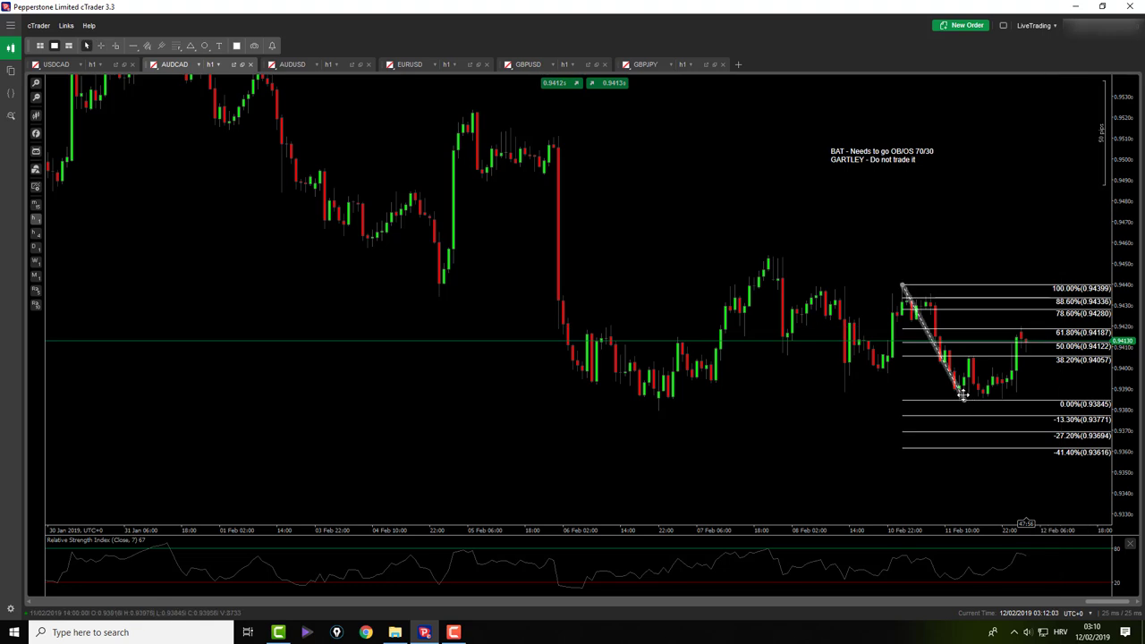
{"action": "key", "text": "Delete"}
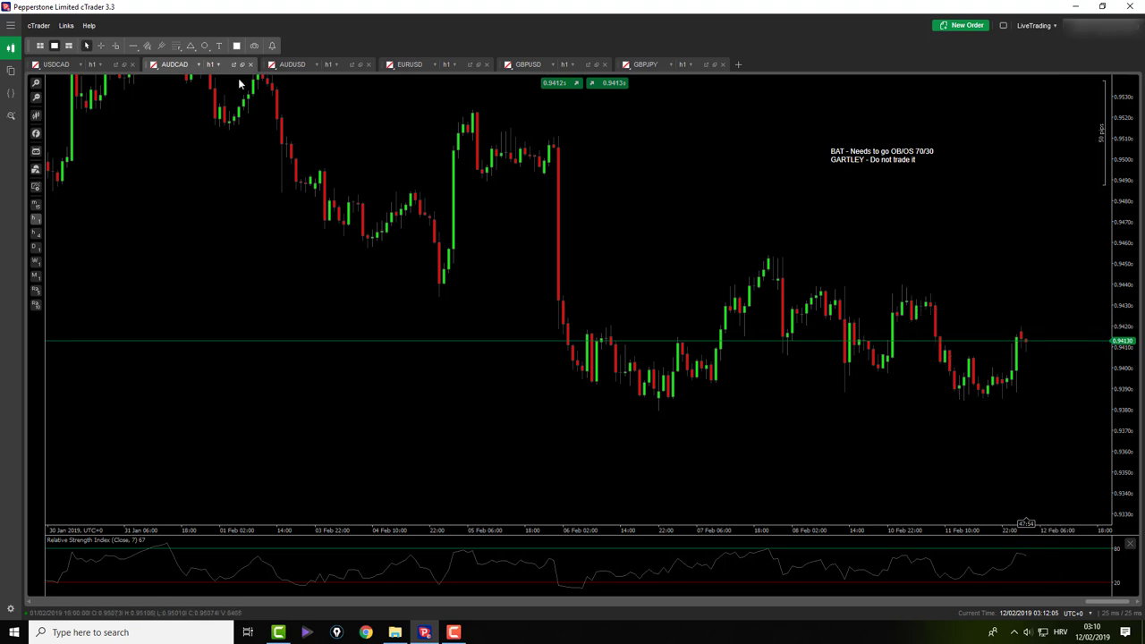
Step: Draw a Fibonacci retracement on the AUDUSD chart from the 11 February high at about 0.71079 to the 12 February low at about 0.70541
{"action": "left_click", "coordinate": [288, 64]}
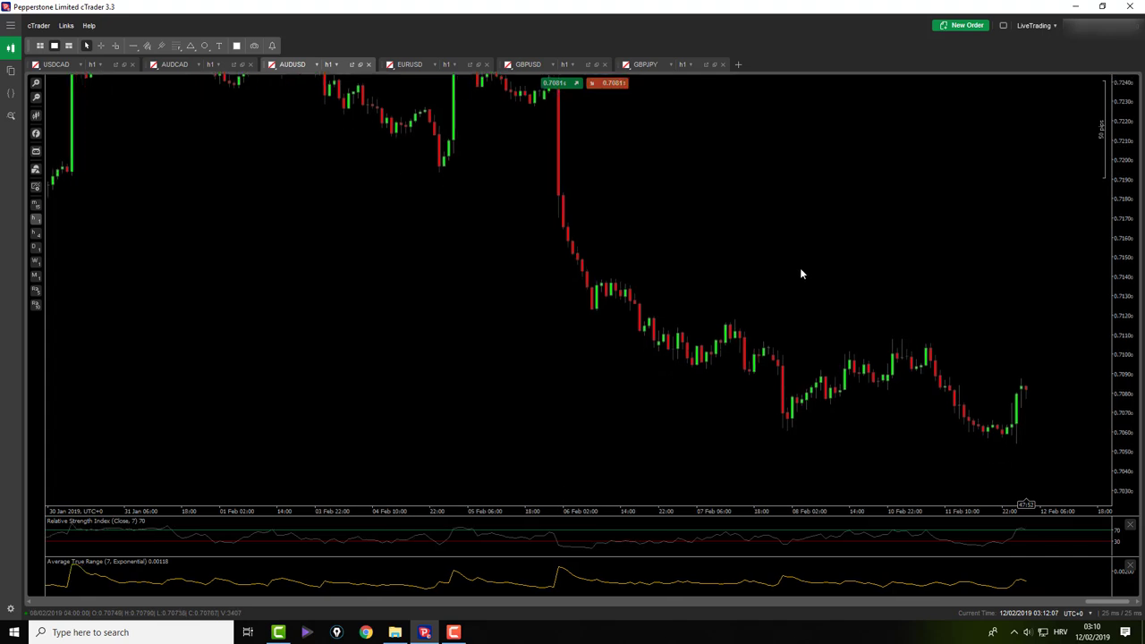
{"action": "middle_click", "coordinate": [878, 415]}
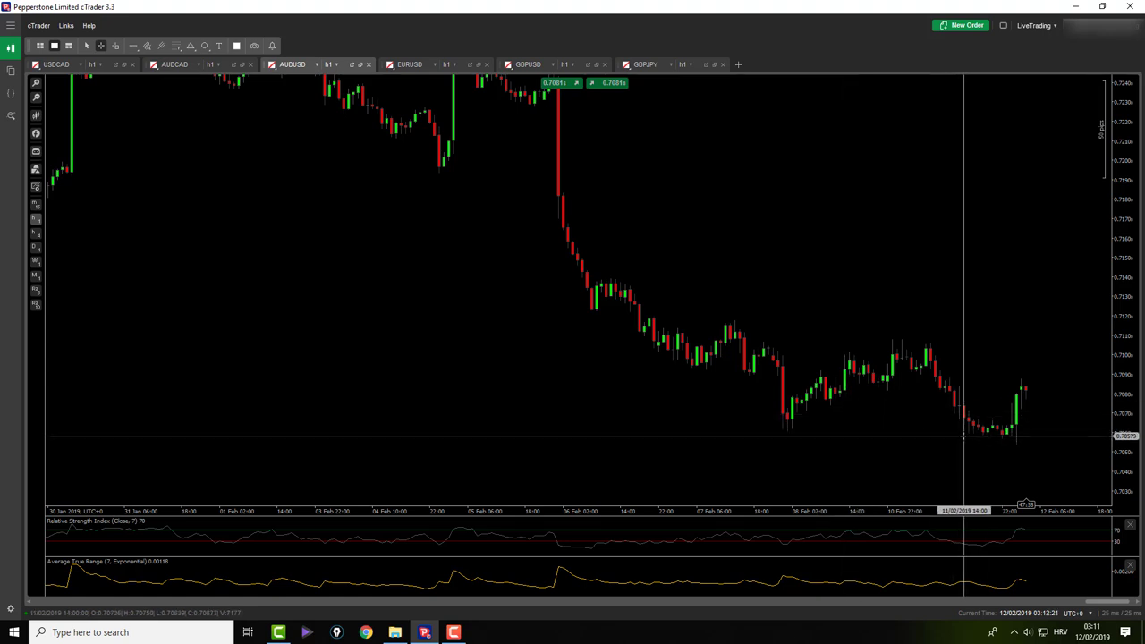
{"action": "middle_click", "coordinate": [965, 376]}
{"action": "scroll", "coordinate": [952, 353], "scroll_direction": "down", "scroll_amount": 2}
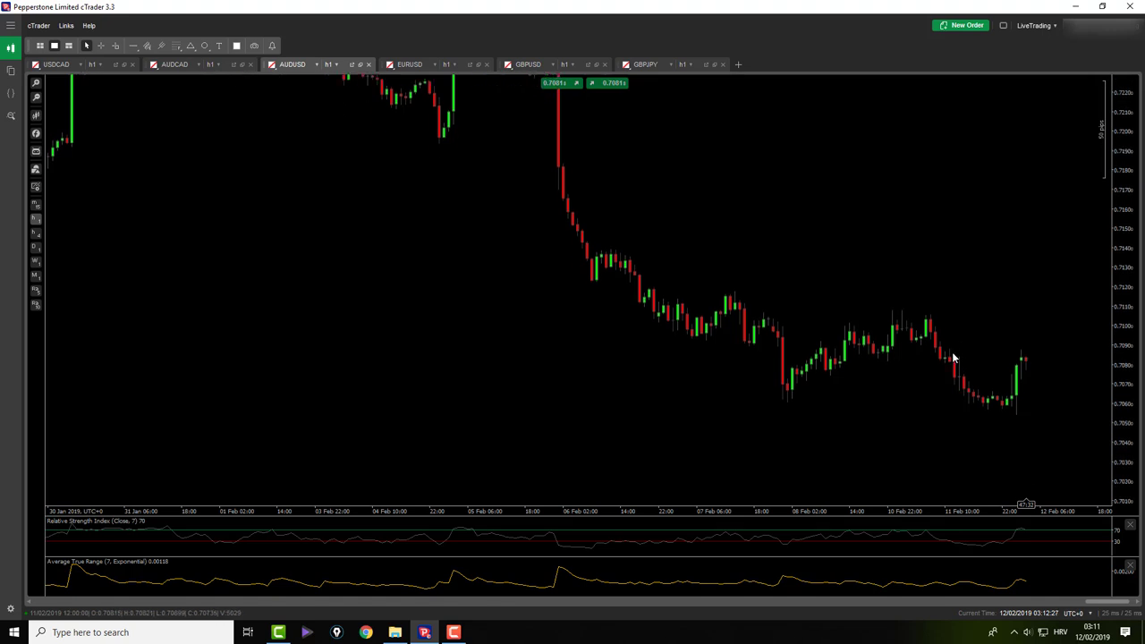
{"action": "left_click", "coordinate": [176, 47]}
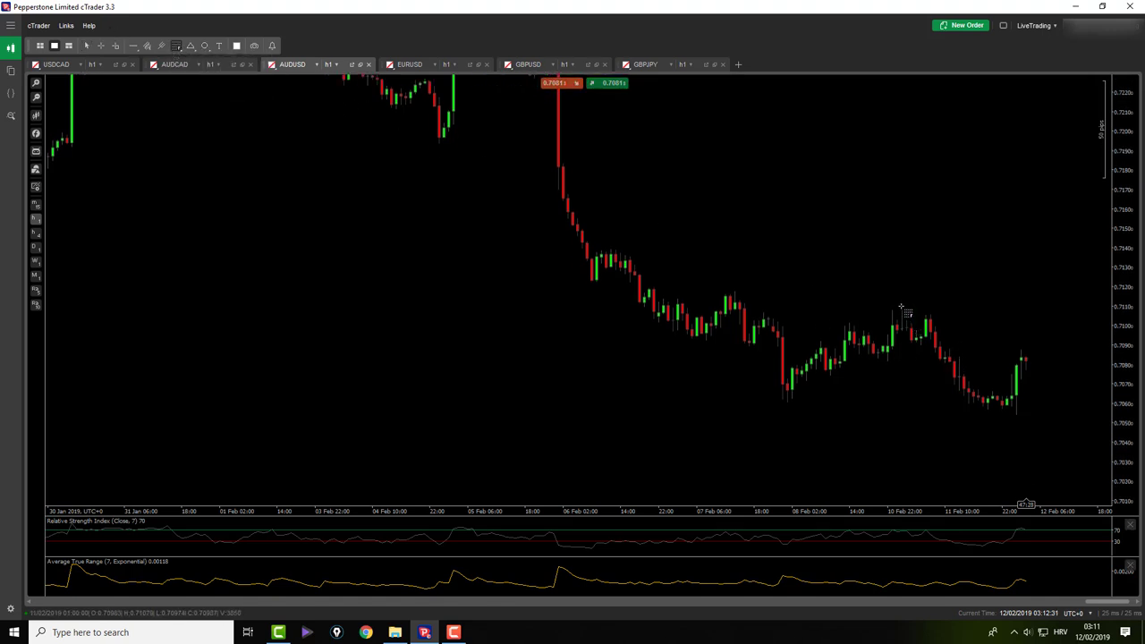
{"action": "left_click_drag", "start_coordinate": [901, 309], "coordinate": [1017, 415]}
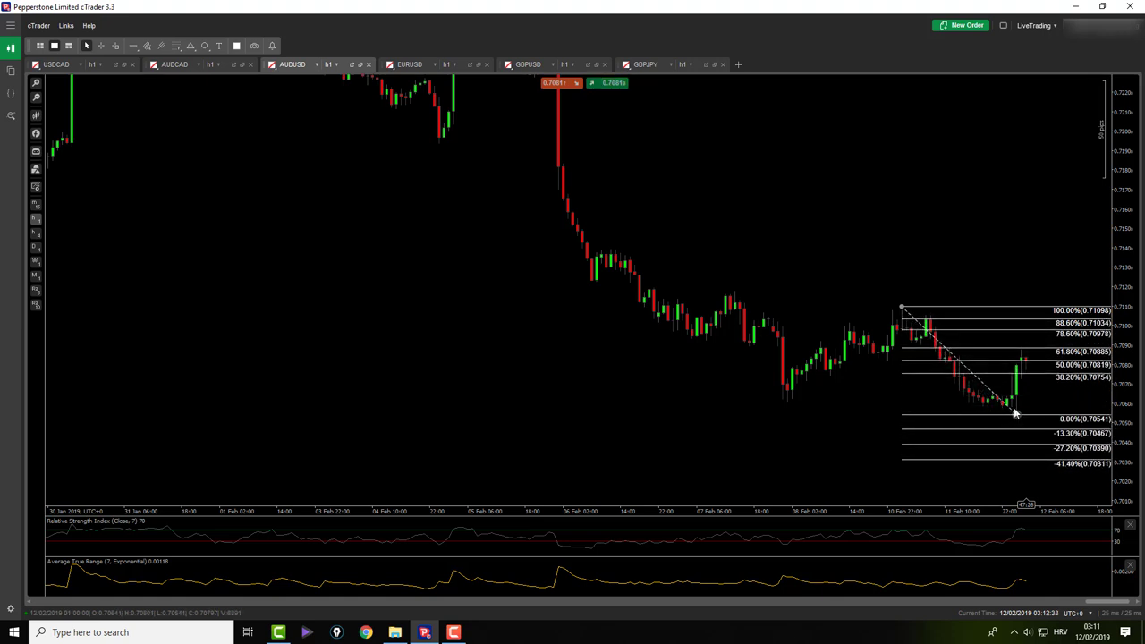
{"action": "left_click_drag", "start_coordinate": [899, 308], "coordinate": [902, 312]}
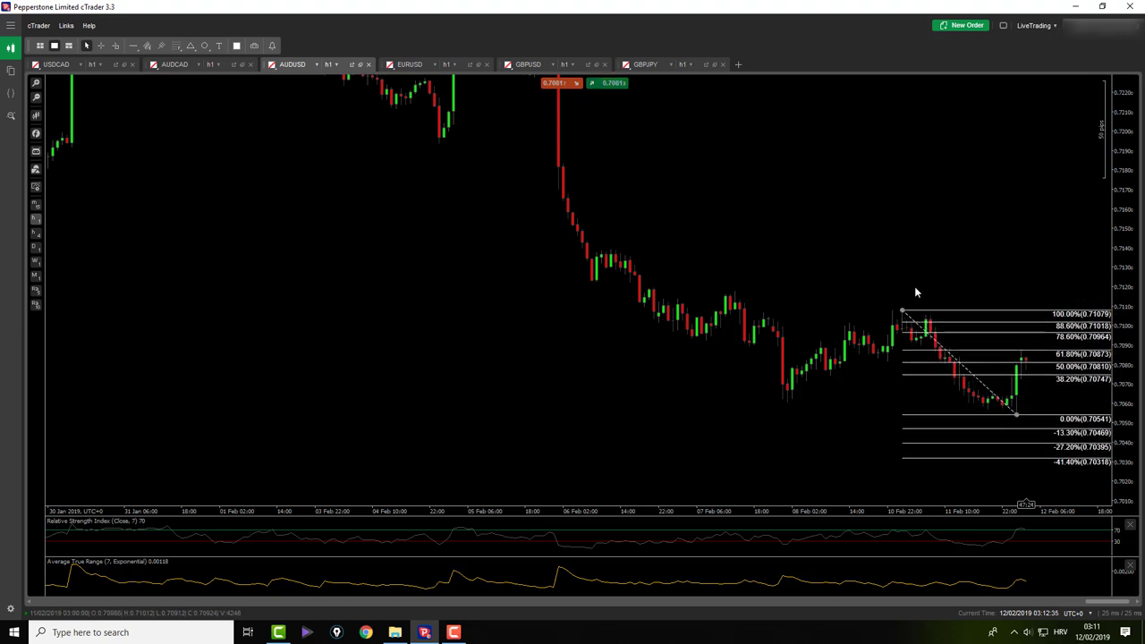
Step: Move the BAT/GARTLEY rules note on the AUDUSD chart to just above the Fibonacci retracement
{"action": "middle_click", "coordinate": [891, 399]}
{"action": "left_click_drag", "start_coordinate": [901, 312], "coordinate": [1017, 357]}
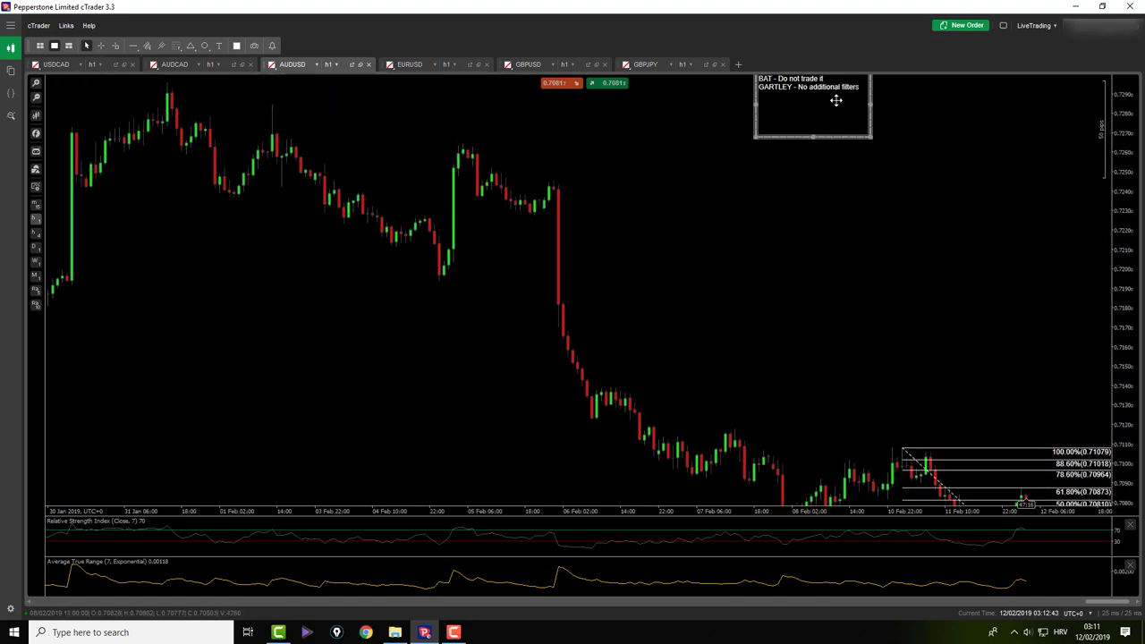
{"action": "left_click_drag", "start_coordinate": [840, 107], "coordinate": [1002, 363]}
{"action": "left_click_drag", "start_coordinate": [837, 301], "coordinate": [835, 145]}
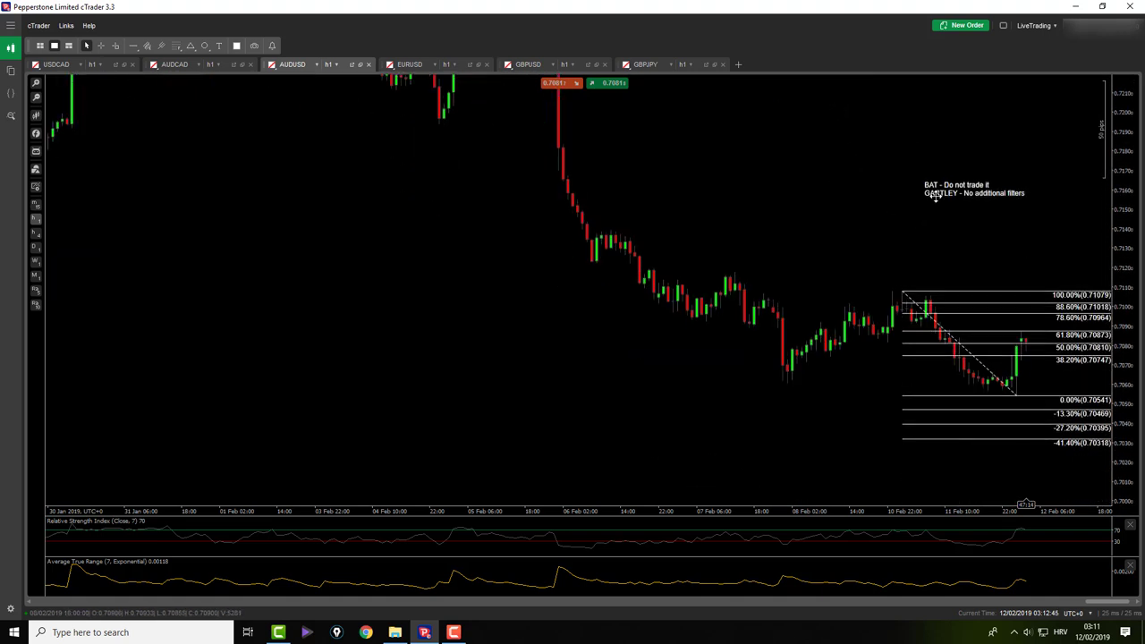
{"action": "left_click_drag", "start_coordinate": [950, 198], "coordinate": [954, 236]}
{"action": "left_click", "coordinate": [891, 268]}
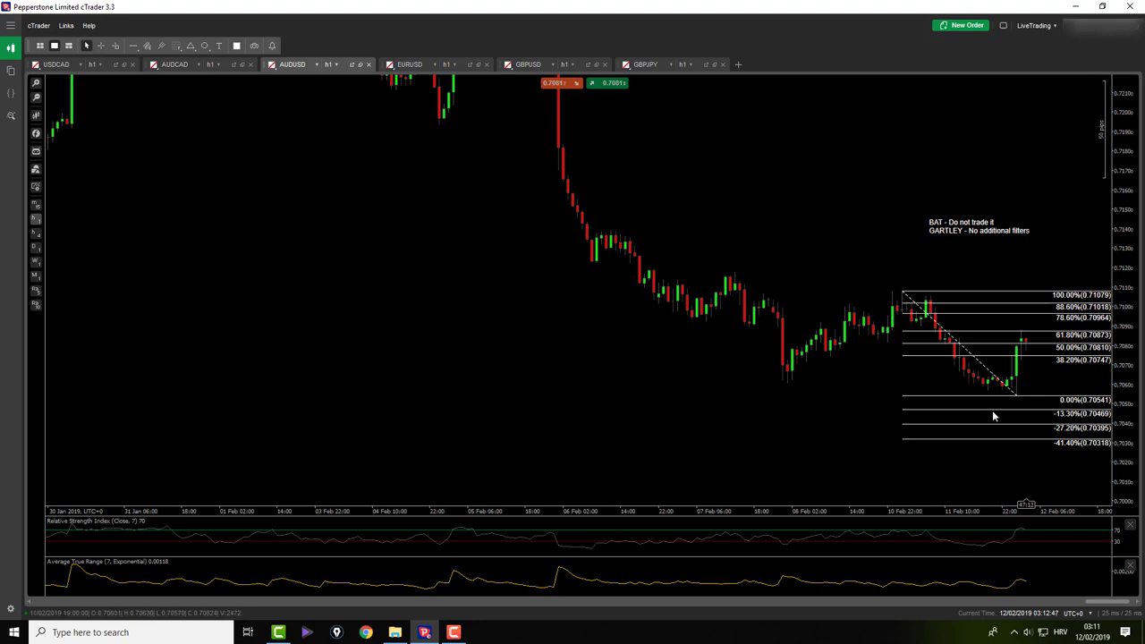
Step: Trace the potential pattern legs on AUDUSD with the crosshair, from the retracement's high to its low and back up
{"action": "middle_click", "coordinate": [921, 296]}
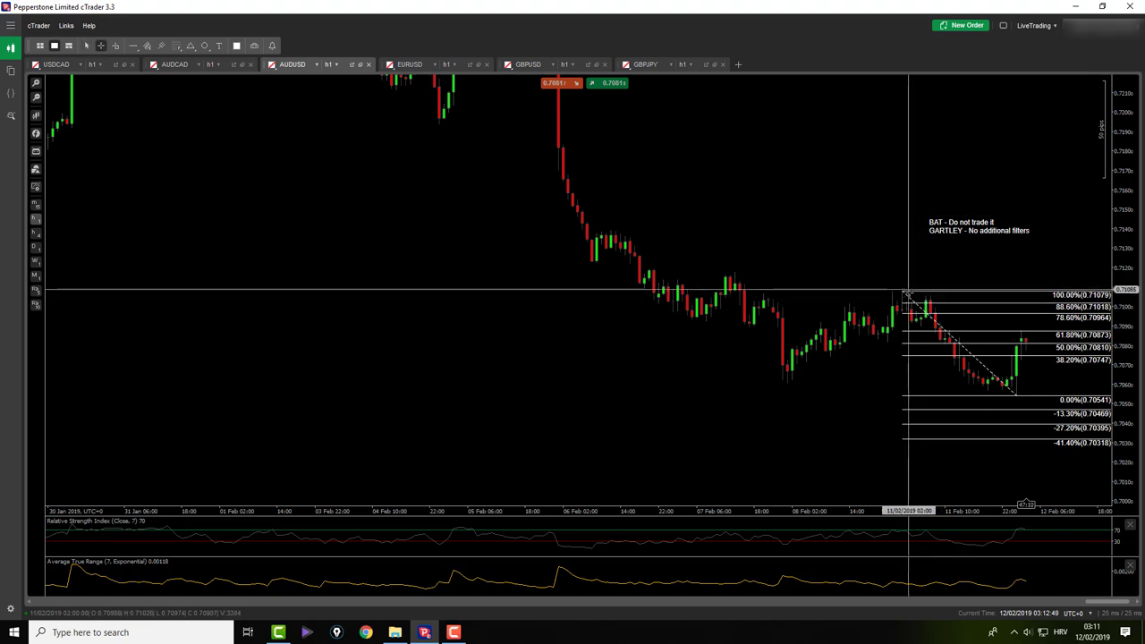
{"action": "left_click_drag", "start_coordinate": [907, 289], "coordinate": [1010, 388]}
{"action": "left_click_drag", "start_coordinate": [1011, 388], "coordinate": [1024, 334]}
{"action": "left_click_drag", "start_coordinate": [1025, 335], "coordinate": [1058, 306]}
Step: Draw a Fibonacci retracement on the AUDCAD chart from the 11 February high at about 0.94399 down to about 0.93845
{"action": "left_click", "coordinate": [175, 64]}
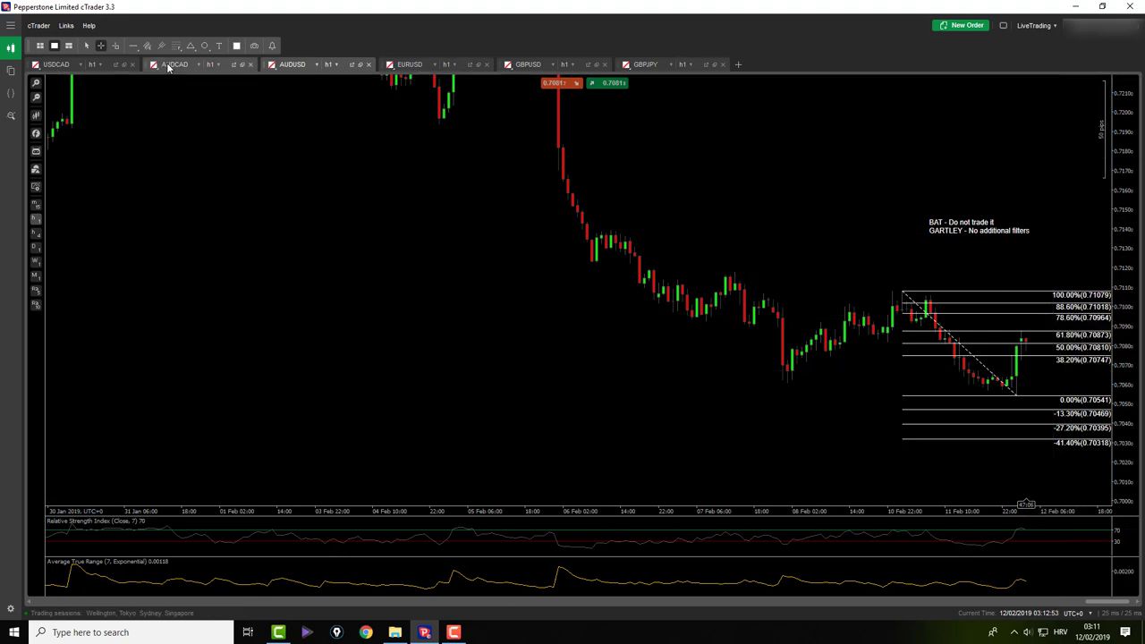
{"action": "middle_click", "coordinate": [1021, 354]}
{"action": "left_click", "coordinate": [177, 46]}
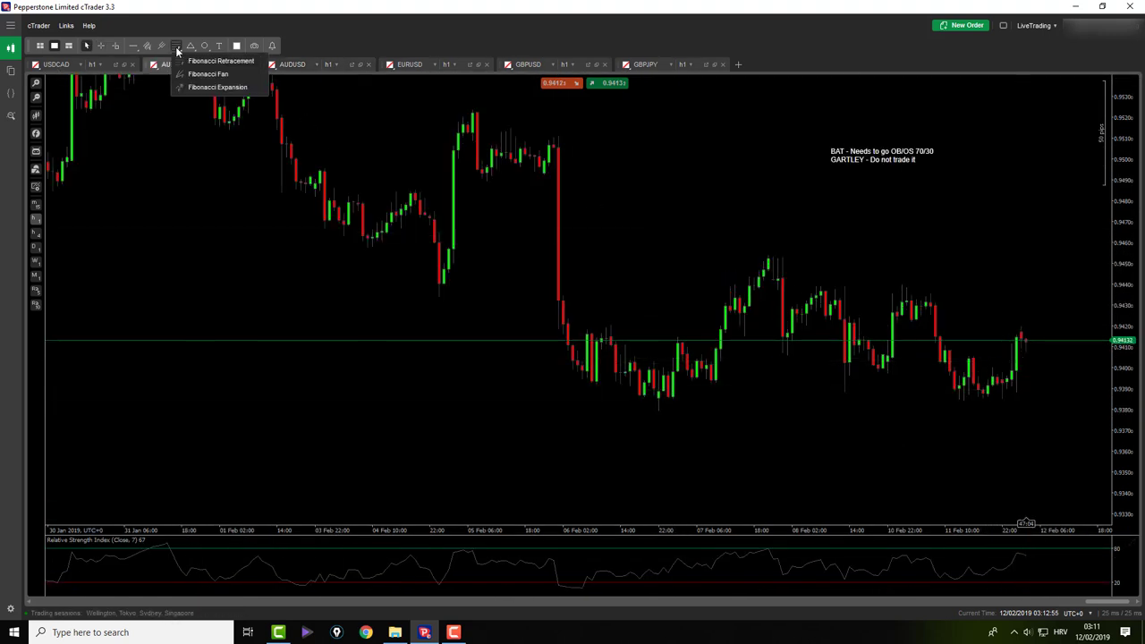
{"action": "left_click", "coordinate": [199, 60]}
{"action": "left_click_drag", "start_coordinate": [898, 285], "coordinate": [963, 399]}
{"action": "left_click_drag", "start_coordinate": [899, 283], "coordinate": [987, 398]}
Step: Compare AUDCAD's latest price swing with the retracement levels using the crosshair
{"action": "middle_click", "coordinate": [903, 261]}
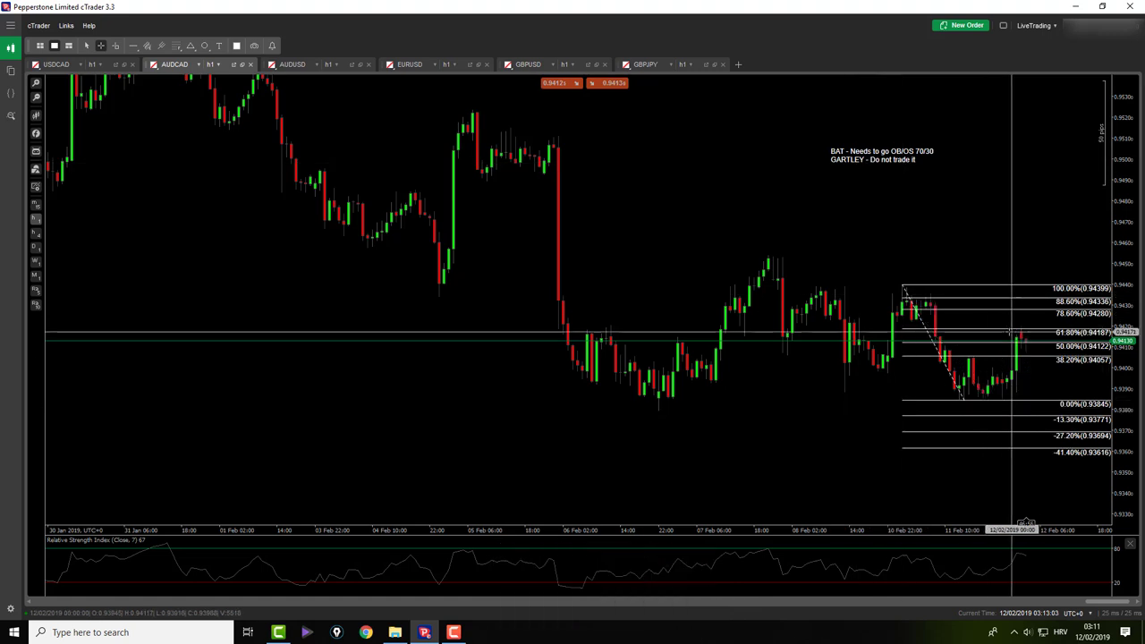
{"action": "double_click", "coordinate": [930, 335]}
{"action": "left_click", "coordinate": [827, 244]}
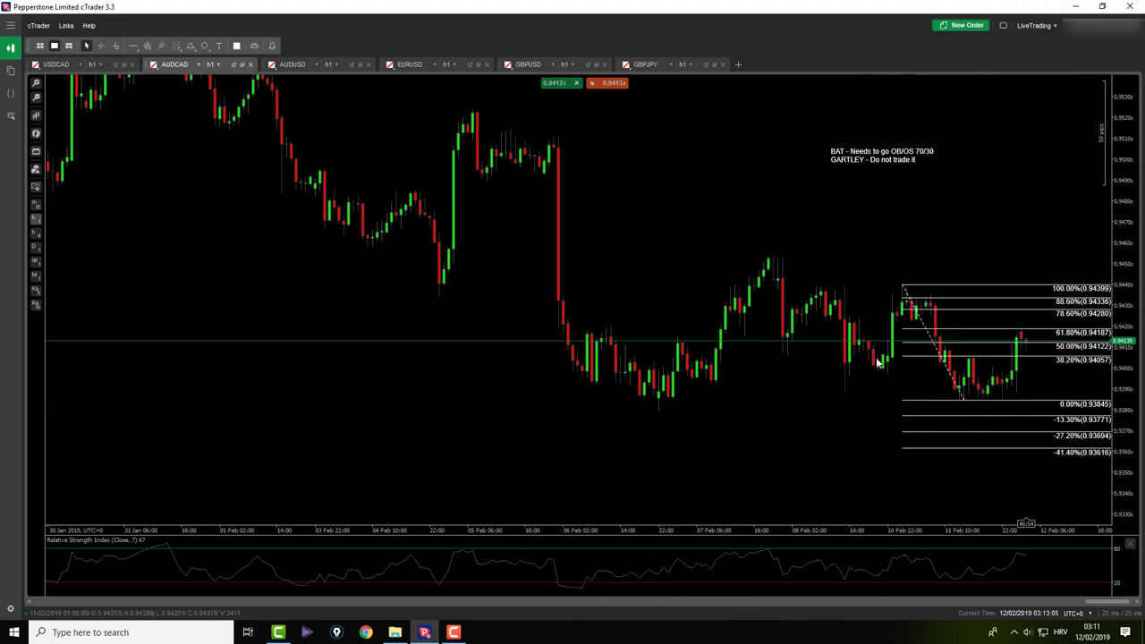
Step: Place a horizontal line on the EURUSD chart at the 24 January low, about 1.12894
{"action": "left_click", "coordinate": [447, 66]}
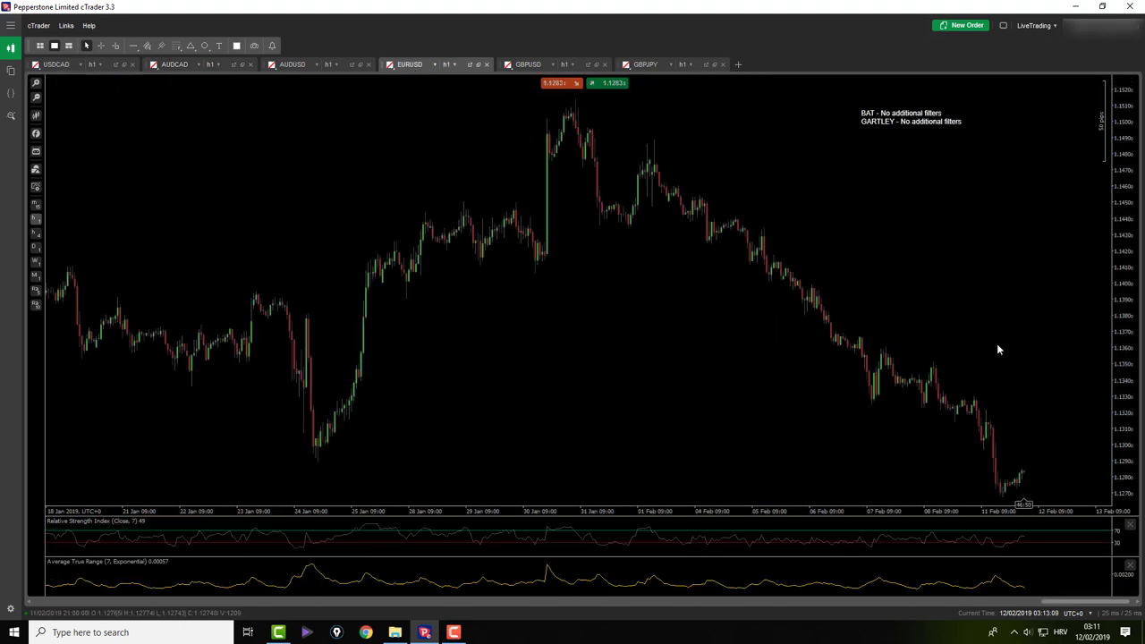
{"action": "middle_click", "coordinate": [653, 447]}
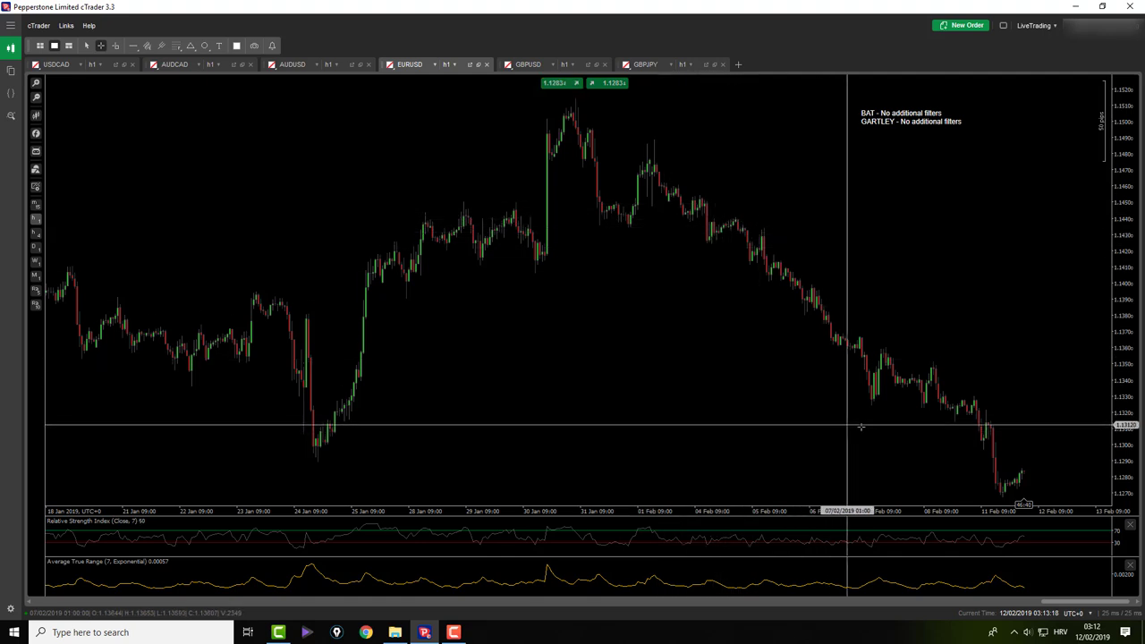
{"action": "left_click_drag", "start_coordinate": [782, 447], "coordinate": [773, 382]}
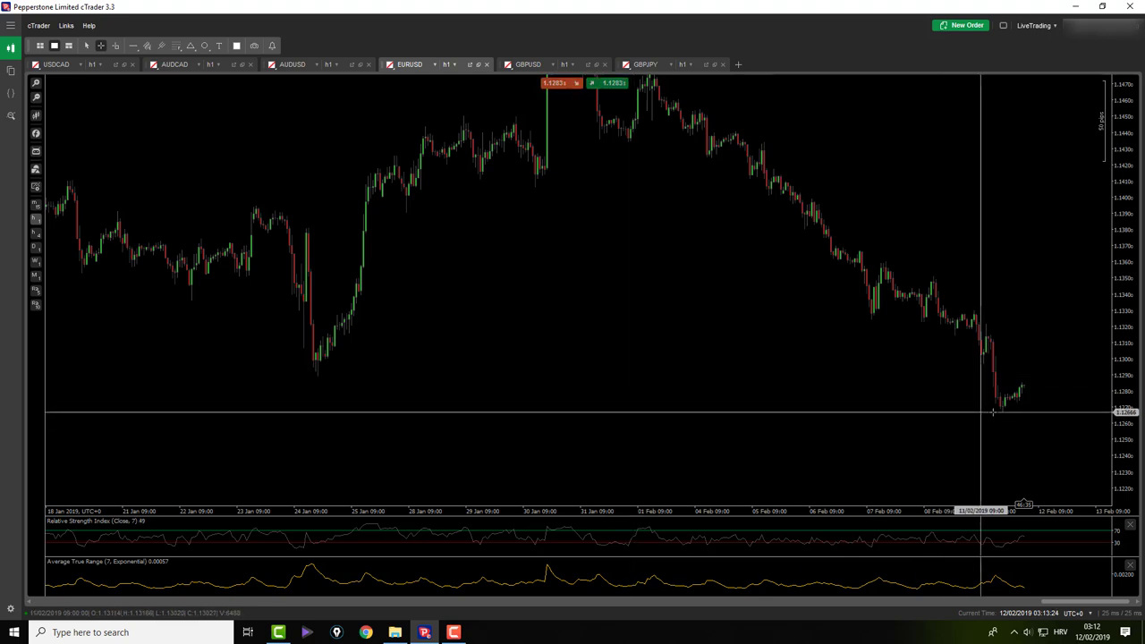
{"action": "left_click", "coordinate": [132, 46]}
{"action": "left_click", "coordinate": [429, 375]}
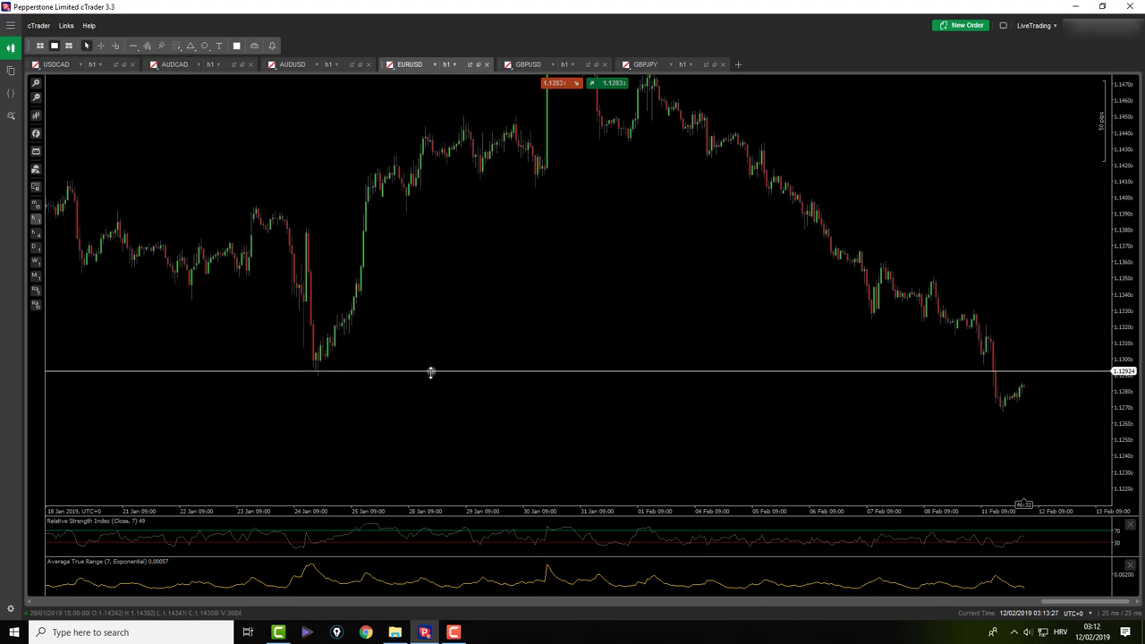
Step: Measure EURUSD's latest move up from the 11 February low with the crosshair
{"action": "middle_click", "coordinate": [620, 390]}
{"action": "left_click", "coordinate": [1007, 422]}
{"action": "left_click", "coordinate": [1004, 324]}
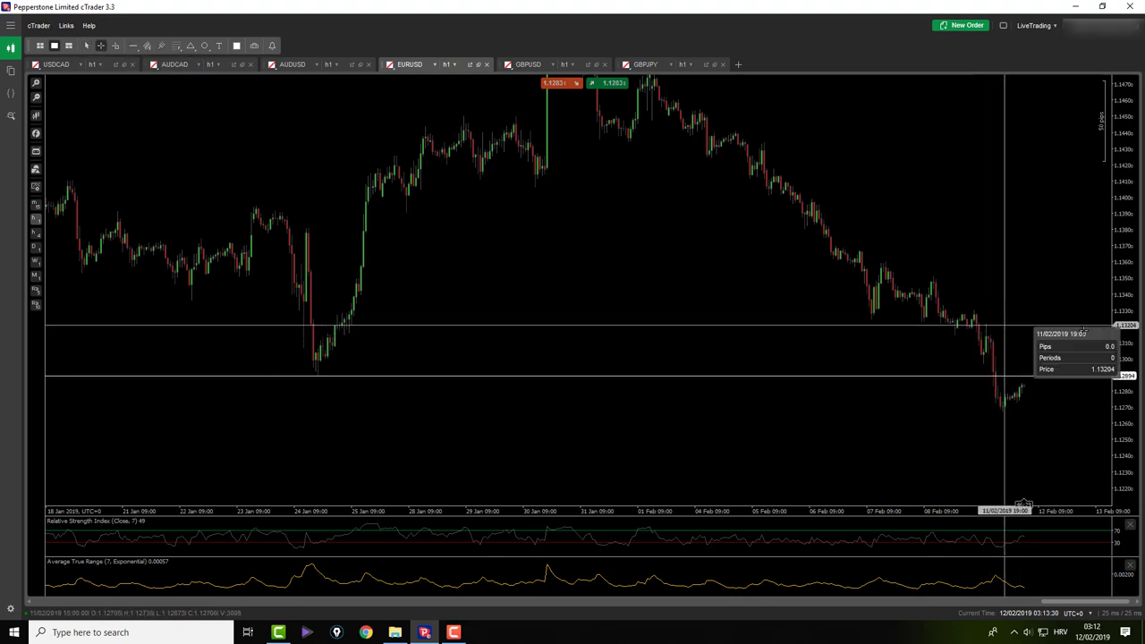
{"action": "middle_click", "coordinate": [737, 350]}
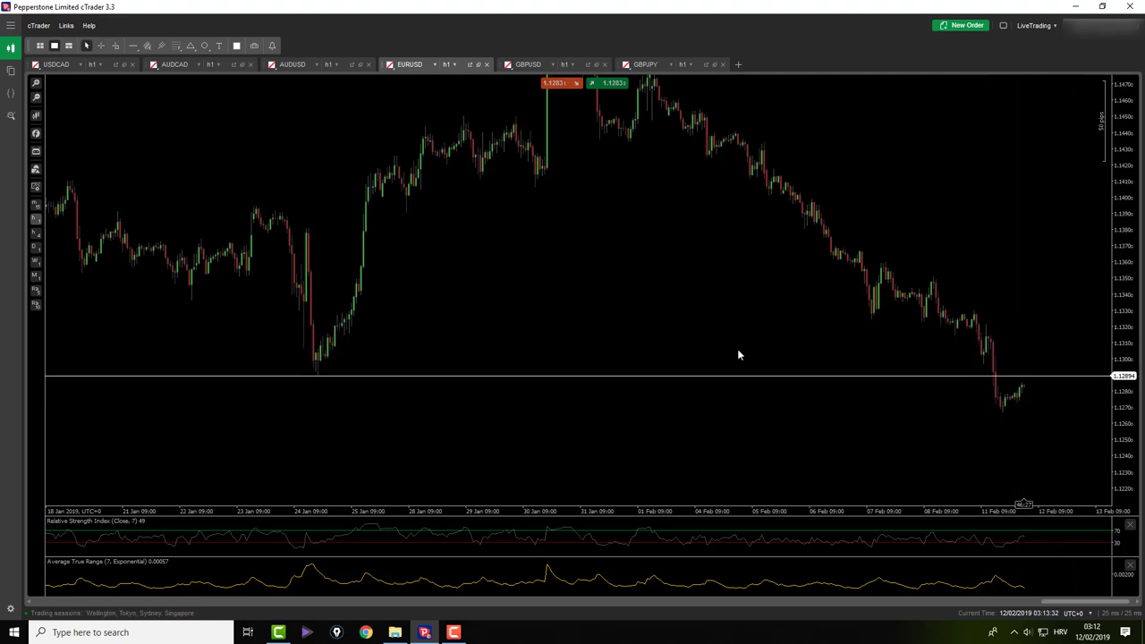
Step: Change the EURUSD chart to the four-hour timeframe and place a horizontal line just under the mid-November low, at about 1.12138
{"action": "left_click_drag", "start_coordinate": [722, 453], "coordinate": [723, 414]}
{"action": "scroll", "coordinate": [722, 414], "scroll_direction": "down", "scroll_amount": 1}
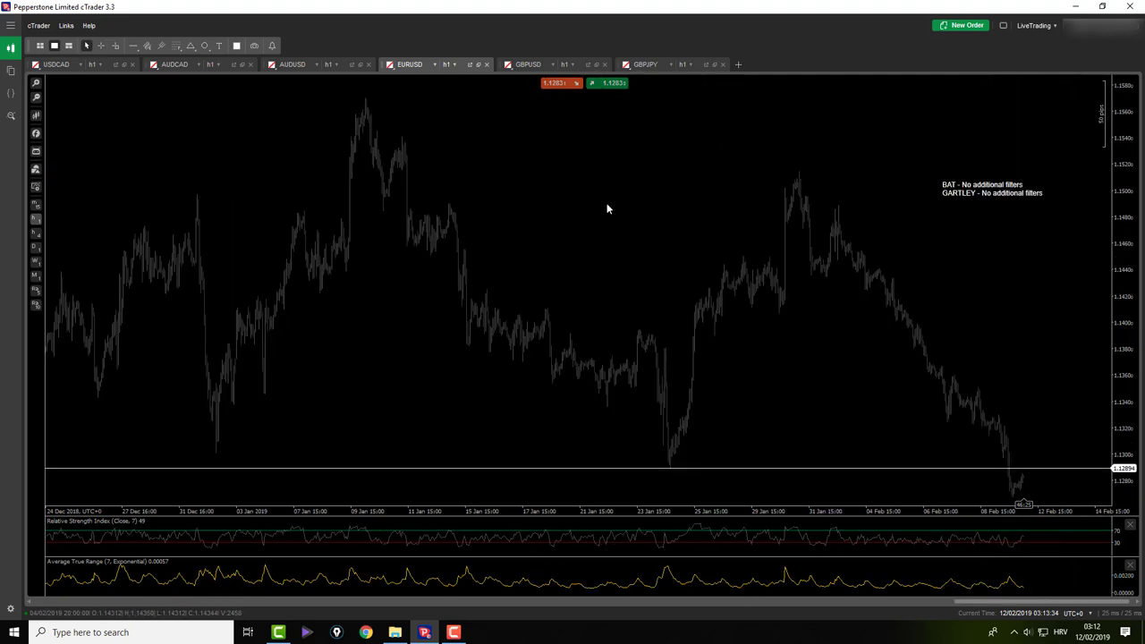
{"action": "left_click", "coordinate": [35, 235]}
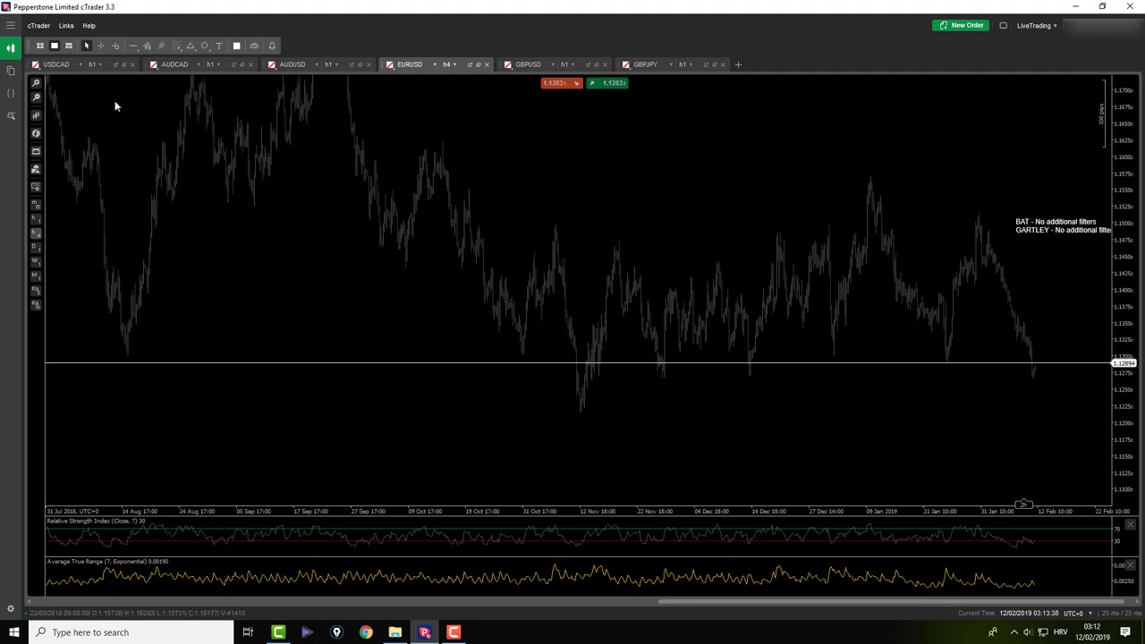
{"action": "mouse_move", "coordinate": [134, 49]}
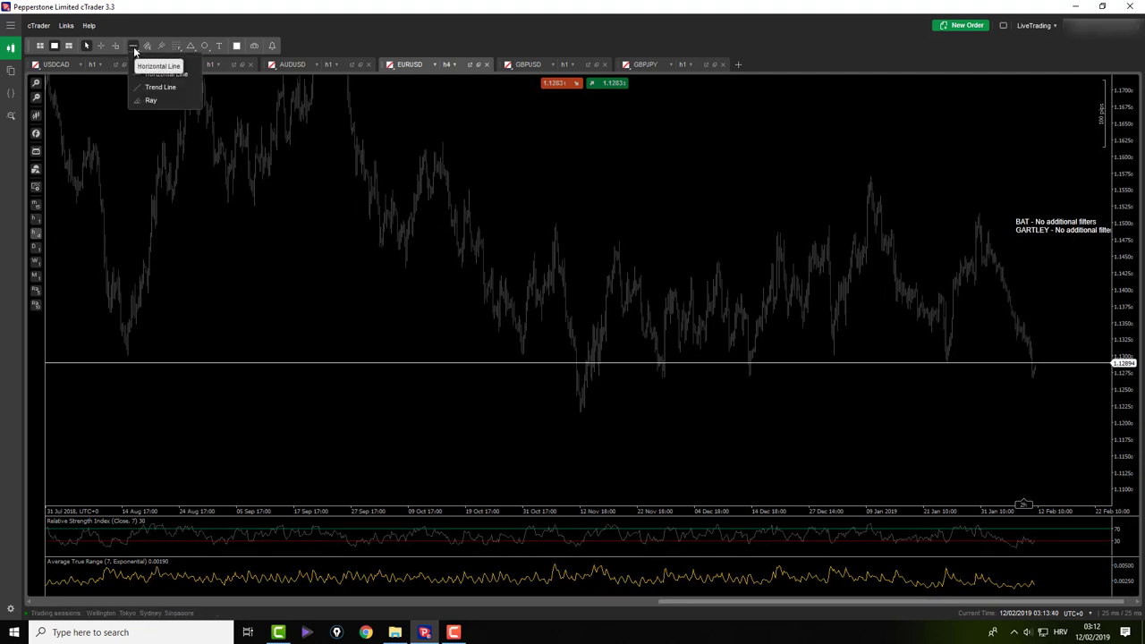
{"action": "left_click", "coordinate": [165, 74]}
{"action": "left_click", "coordinate": [611, 411]}
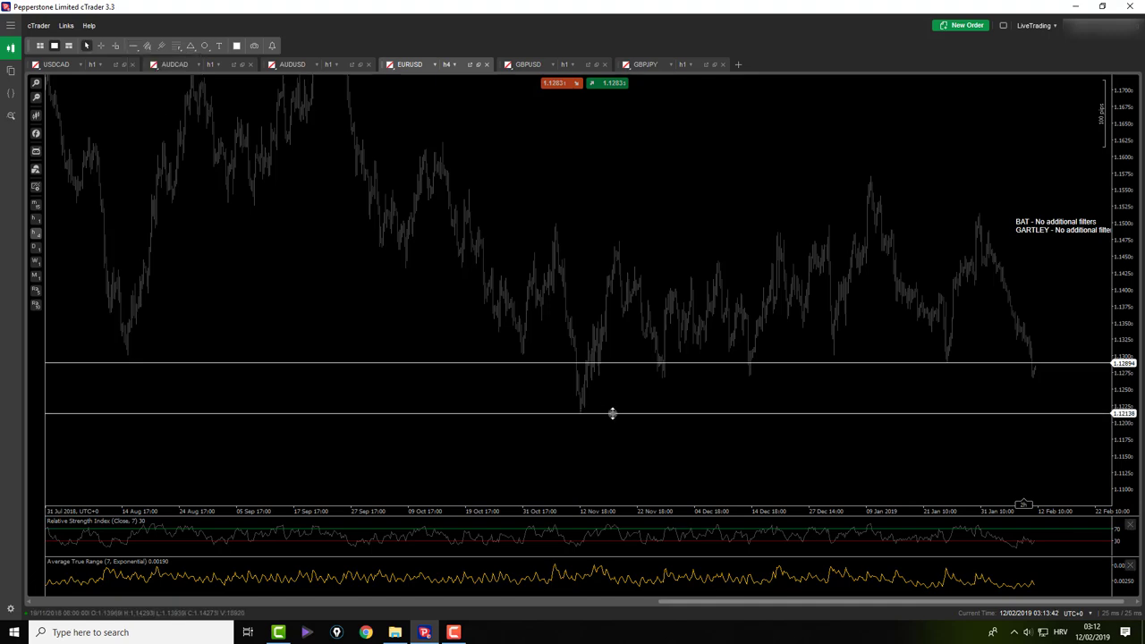
Step: Add a horizontal line at about 1.12676 along the late-November and mid-December lows, and return EURUSD to the hourly timeframe
{"action": "scroll", "coordinate": [615, 398], "scroll_direction": "up", "scroll_amount": 2}
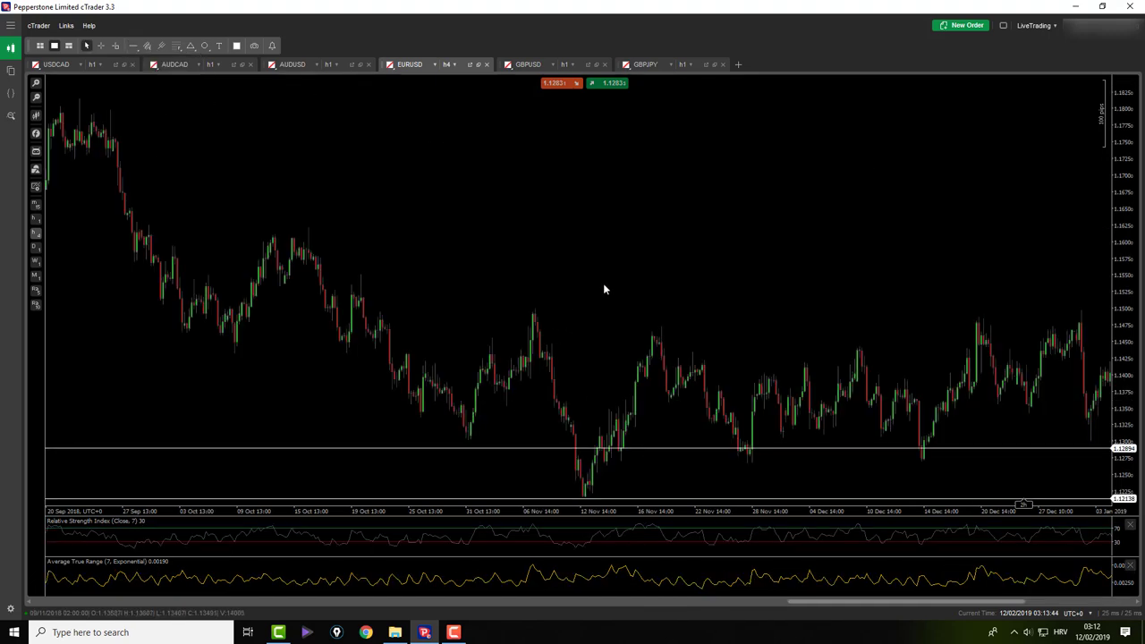
{"action": "left_click_drag", "start_coordinate": [602, 286], "coordinate": [685, 182]}
{"action": "left_click_drag", "start_coordinate": [728, 338], "coordinate": [348, 344]}
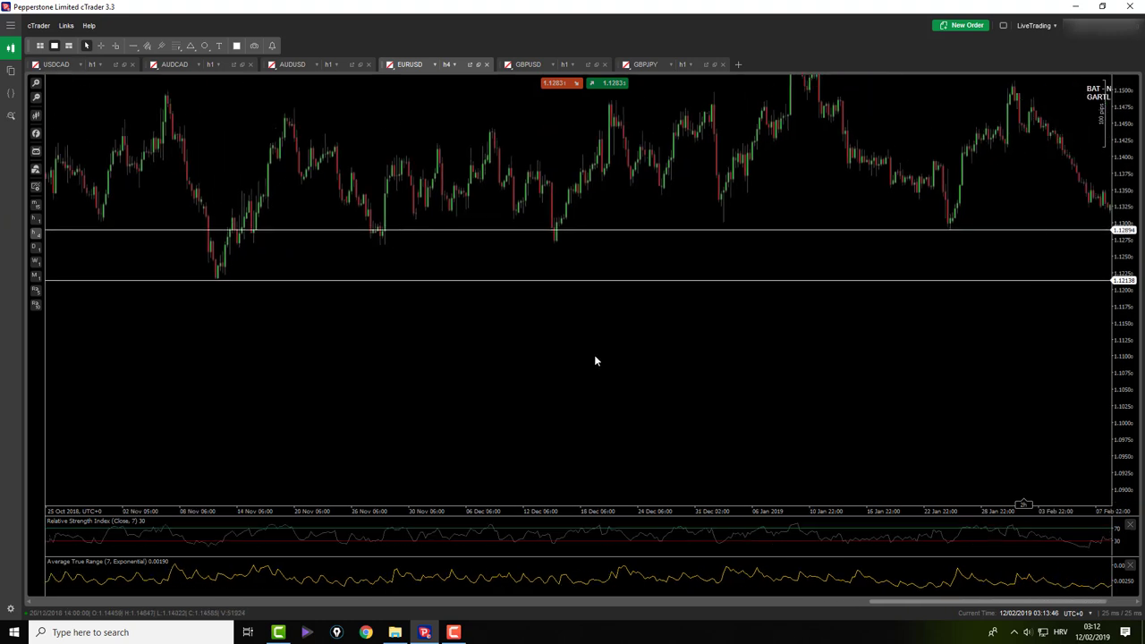
{"action": "left_click", "coordinate": [133, 45]}
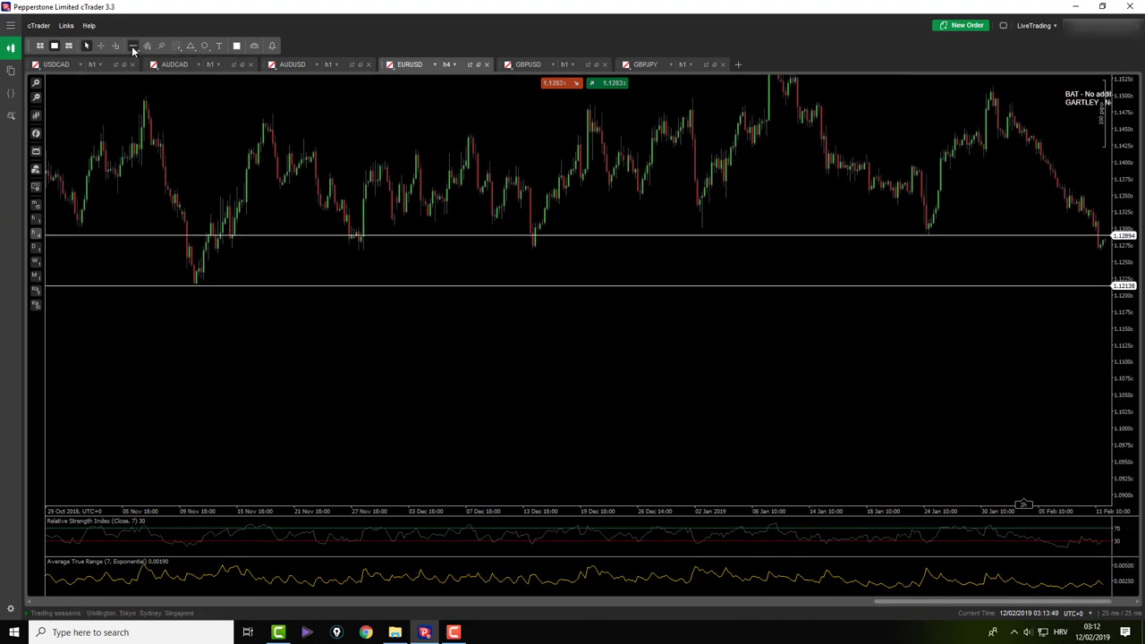
{"action": "left_click", "coordinate": [462, 249]}
{"action": "left_click_drag", "start_coordinate": [683, 382], "coordinate": [588, 421]}
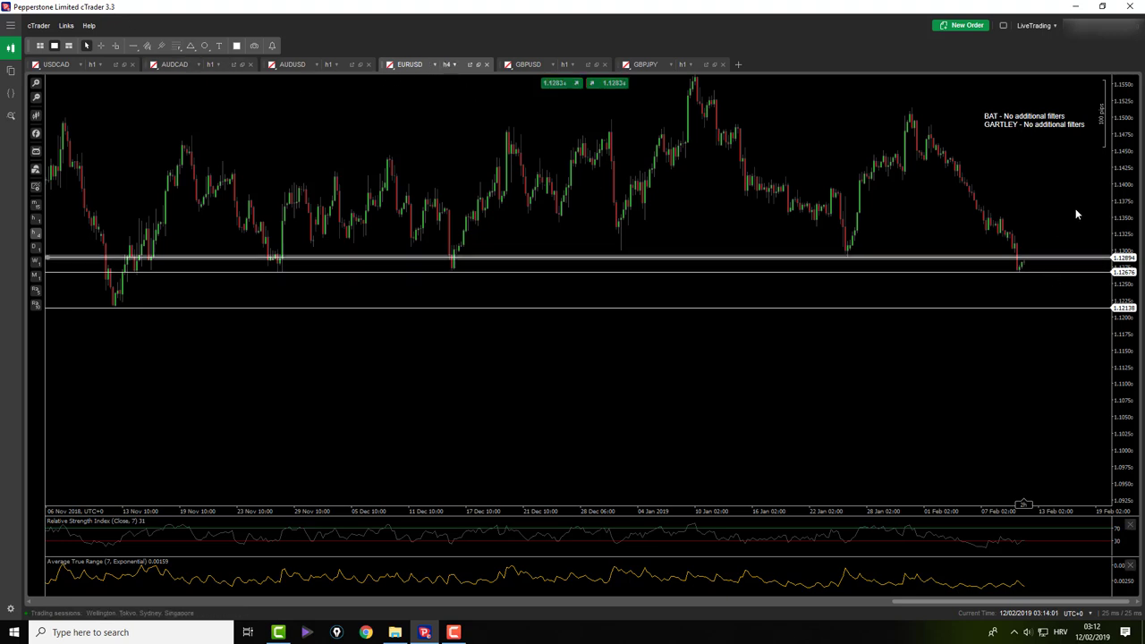
{"action": "left_click", "coordinate": [35, 218]}
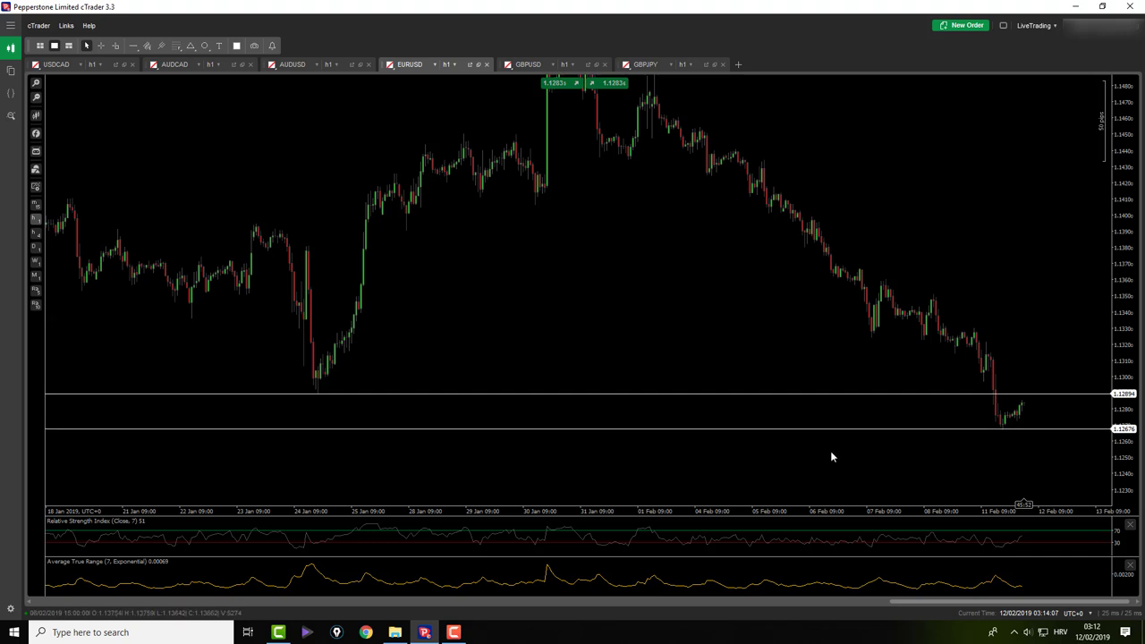
{"action": "left_click_drag", "start_coordinate": [831, 452], "coordinate": [831, 428]}
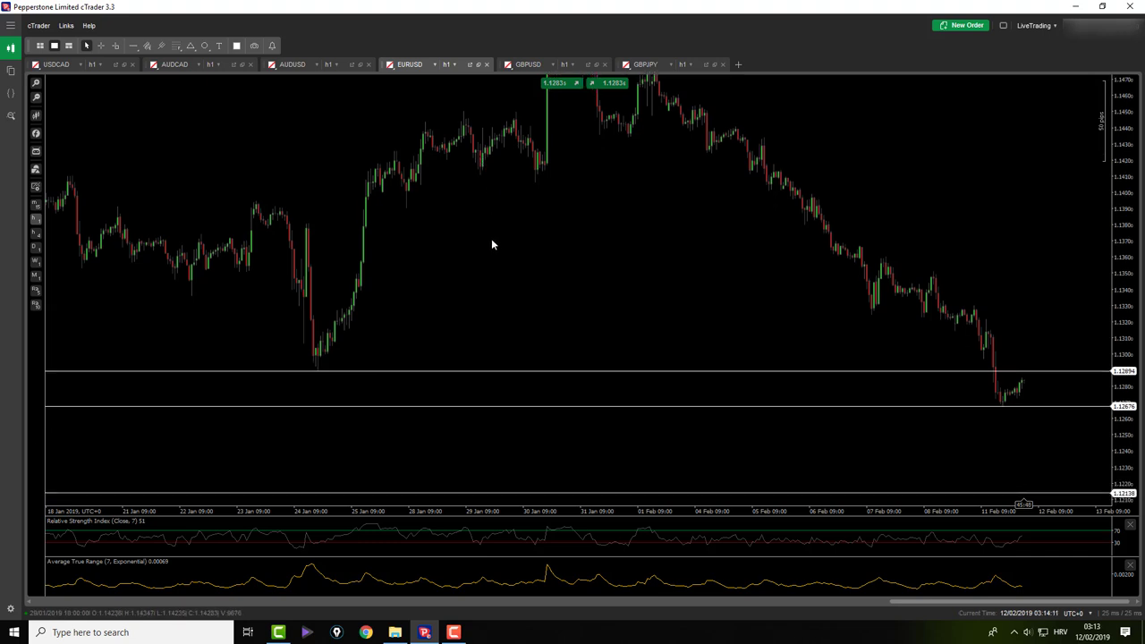
Step: Open the GBPUSD chart and trace the price move from the 11 February low up toward the retracement levels with the crosshair
{"action": "left_click", "coordinate": [532, 69]}
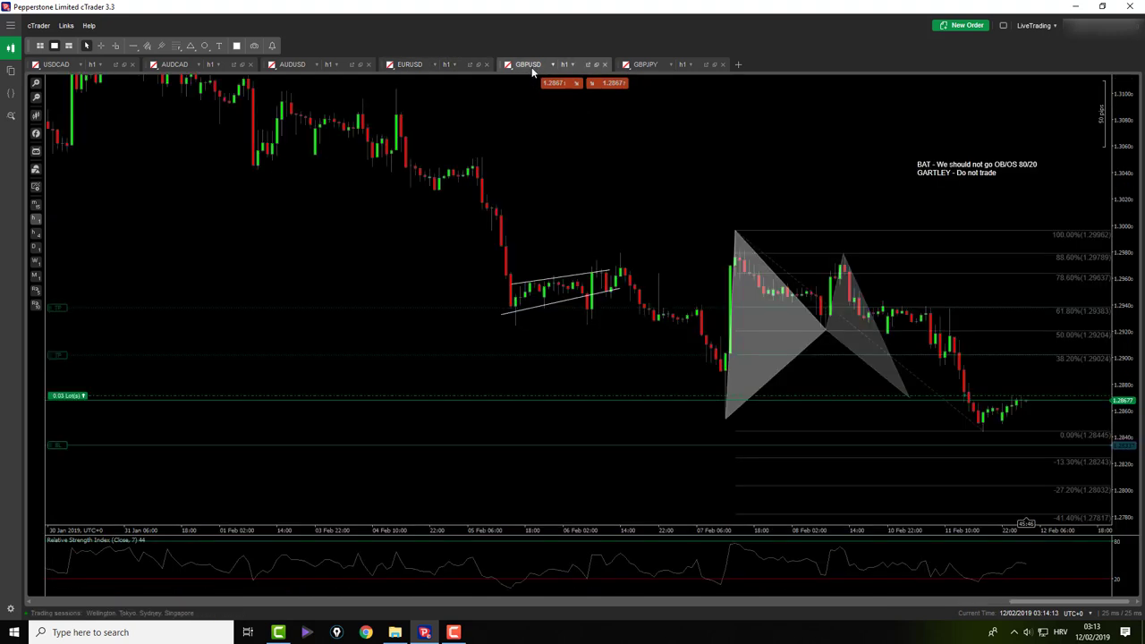
{"action": "left_click_drag", "start_coordinate": [681, 205], "coordinate": [654, 183]}
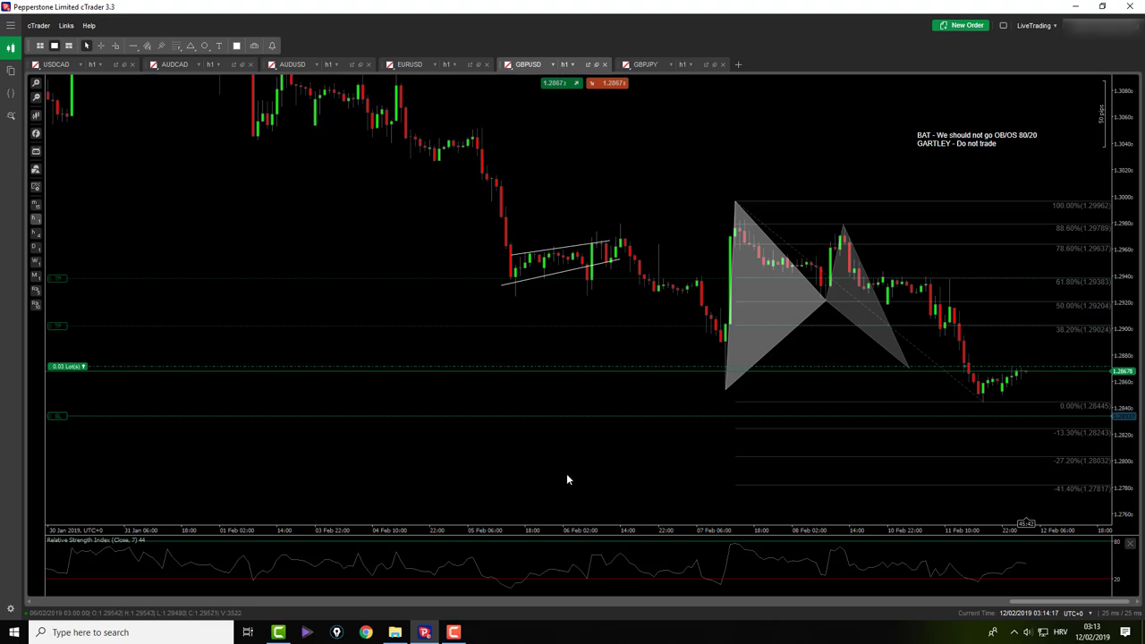
{"action": "middle_click", "coordinate": [903, 396]}
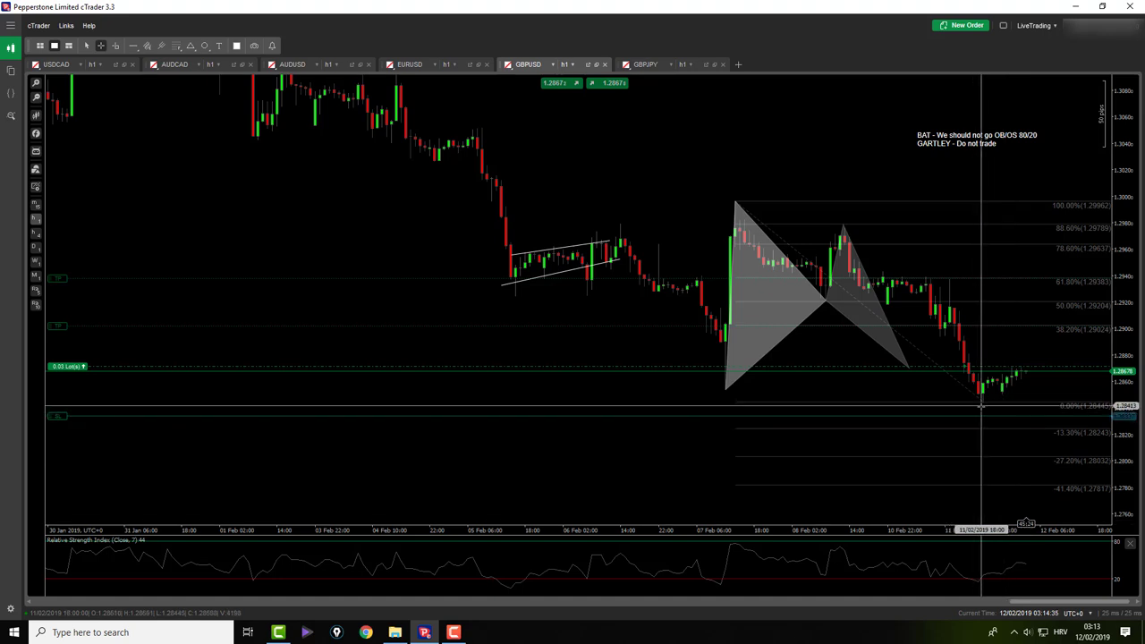
{"action": "left_click_drag", "start_coordinate": [981, 406], "coordinate": [1015, 393]}
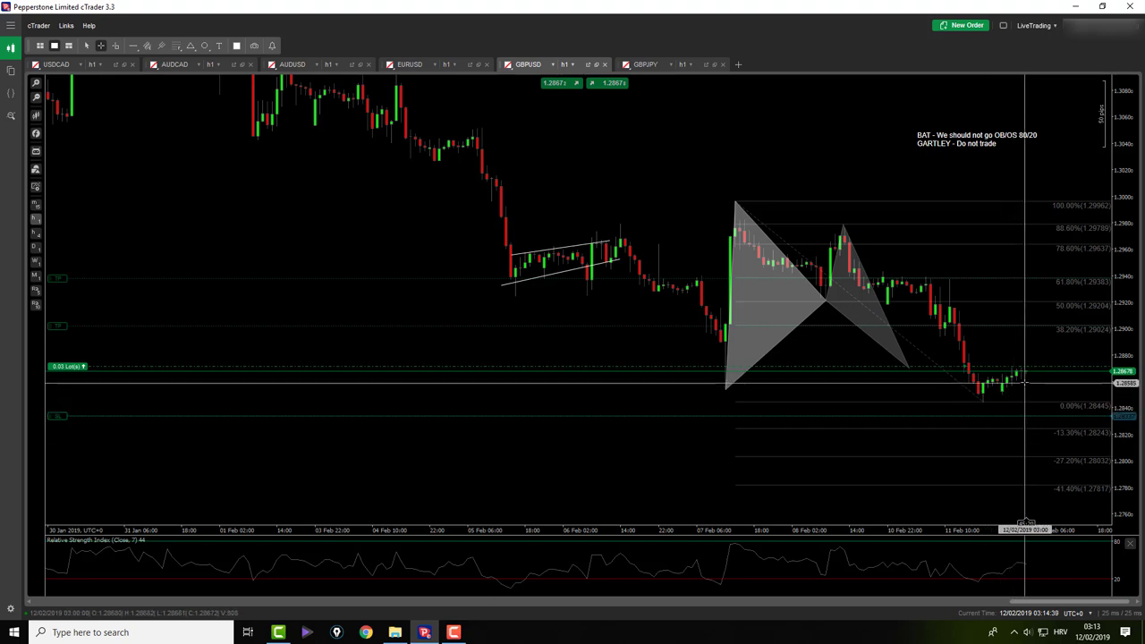
{"action": "left_click_drag", "start_coordinate": [1028, 372], "coordinate": [1043, 327]}
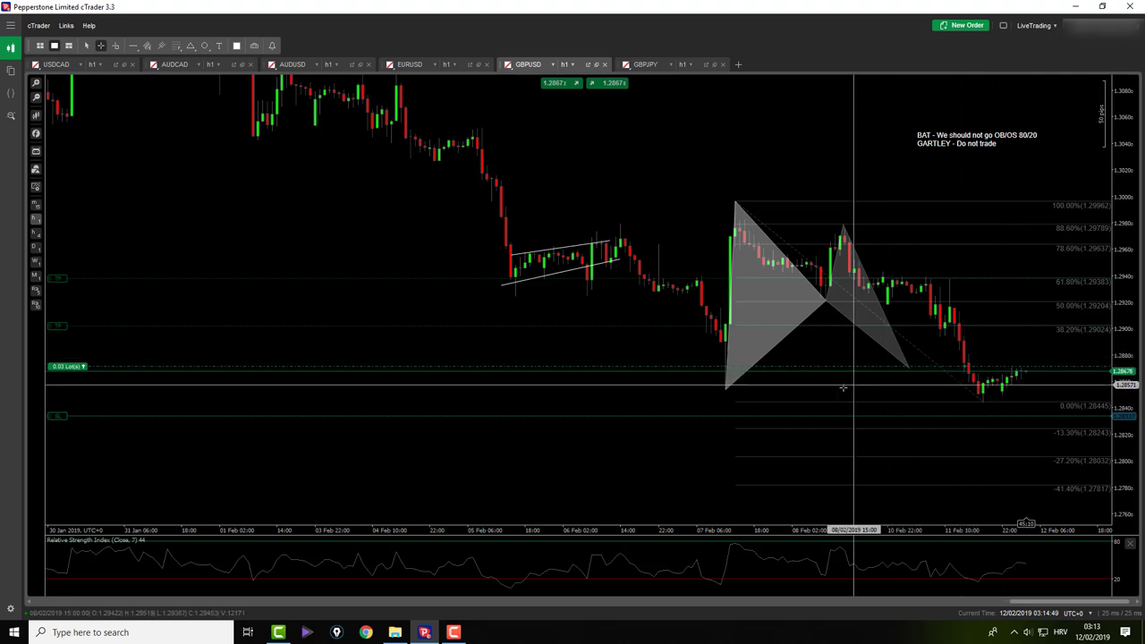
{"action": "middle_click", "coordinate": [812, 386]}
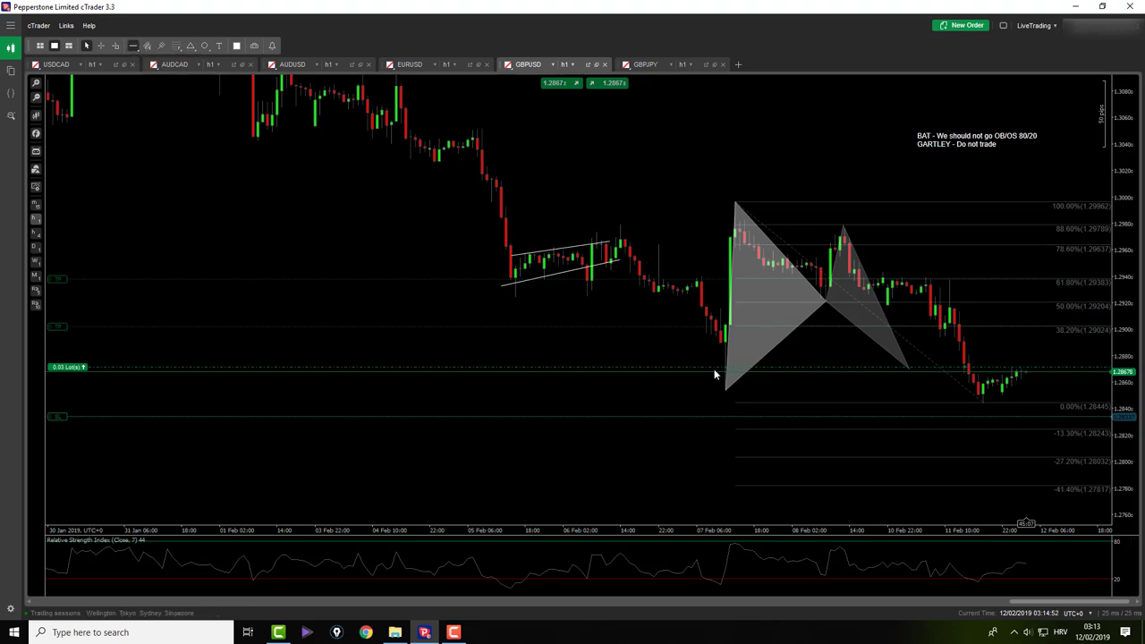
Step: Place a horizontal line on the GBPUSD chart at the 7 February low, about 1.28540, at the pattern's starting point
{"action": "mouse_move", "coordinate": [135, 46]}
{"action": "left_click", "coordinate": [162, 74]}
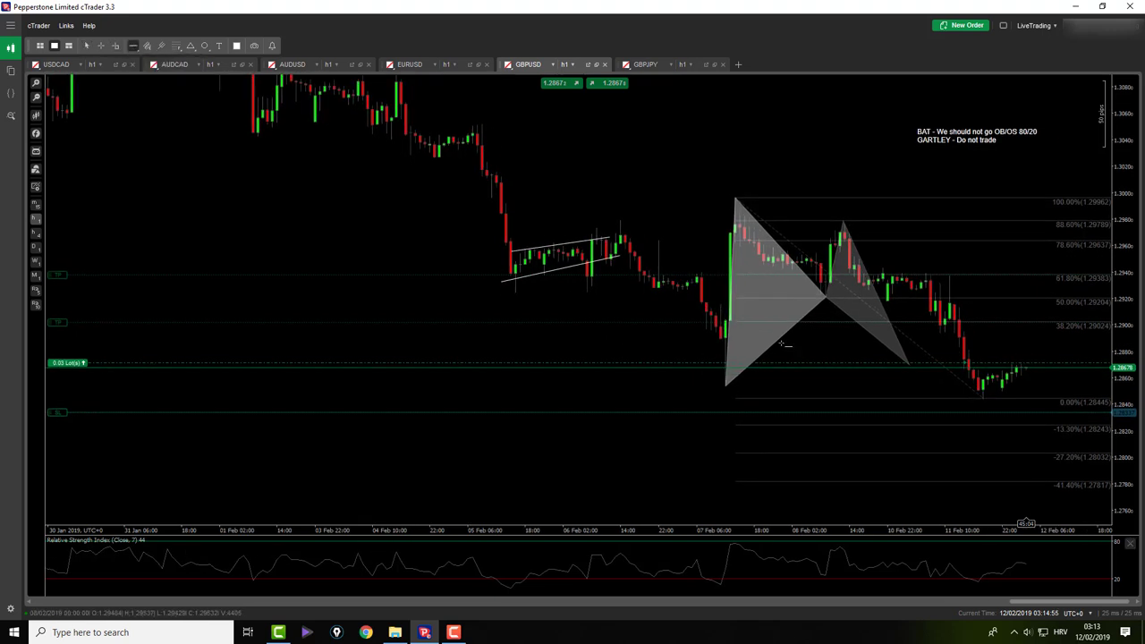
{"action": "left_click_drag", "start_coordinate": [752, 390], "coordinate": [749, 384]}
{"action": "left_click", "coordinate": [733, 386]}
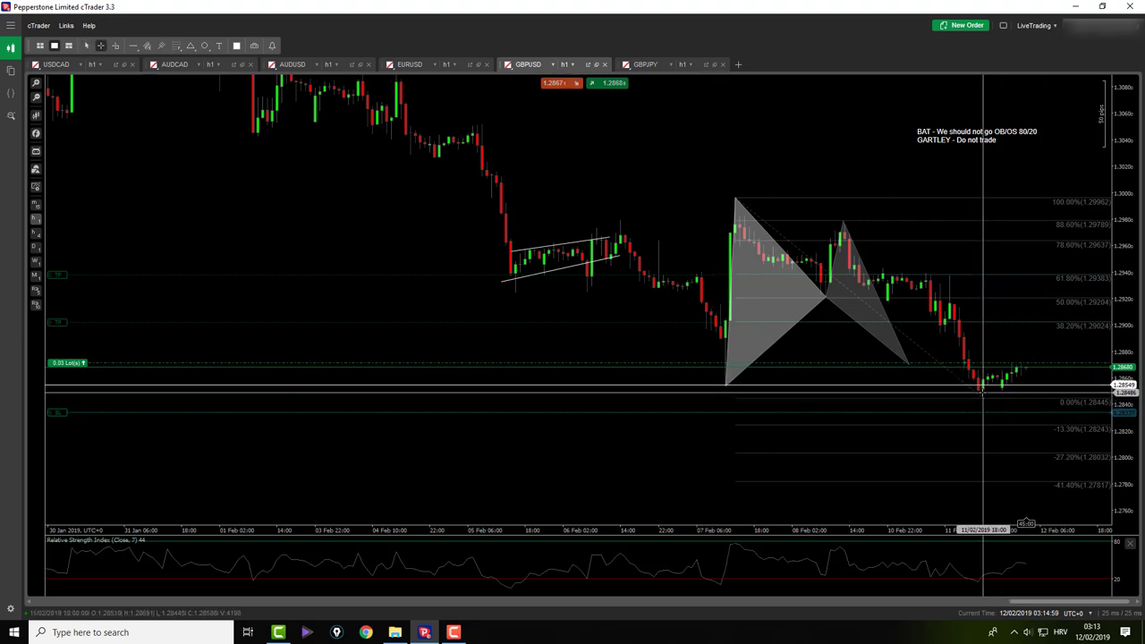
{"action": "left_click", "coordinate": [748, 385]}
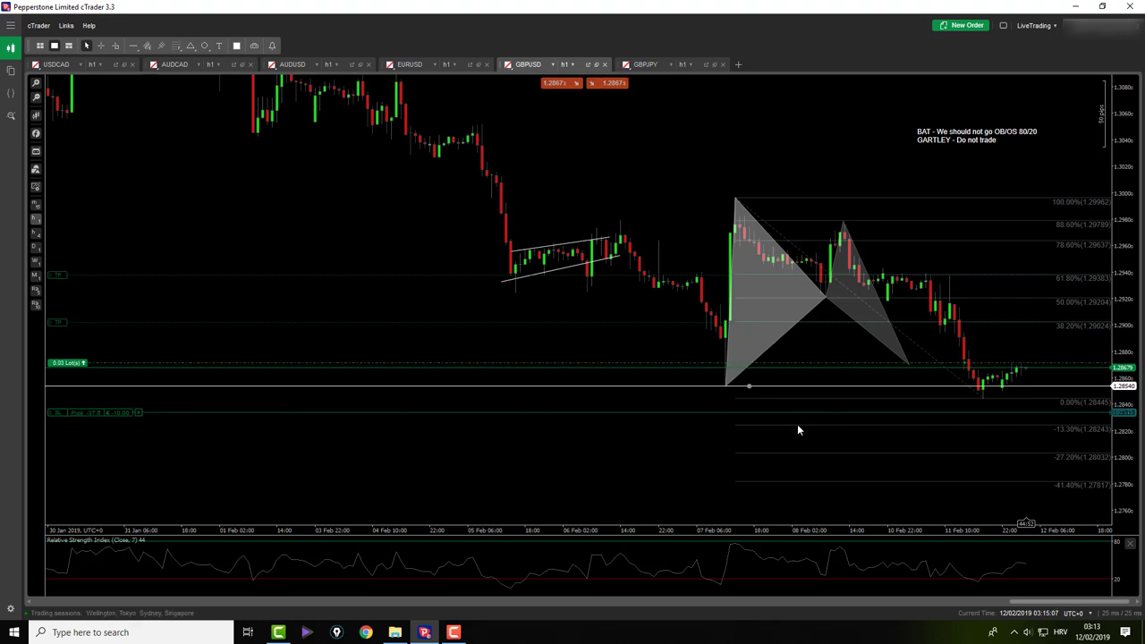
Step: Measure the distance in pips from GBPUSD's 11 February low up to the 38.20% retracement level
{"action": "middle_click", "coordinate": [985, 346]}
{"action": "left_click_drag", "start_coordinate": [988, 400], "coordinate": [1050, 324]}
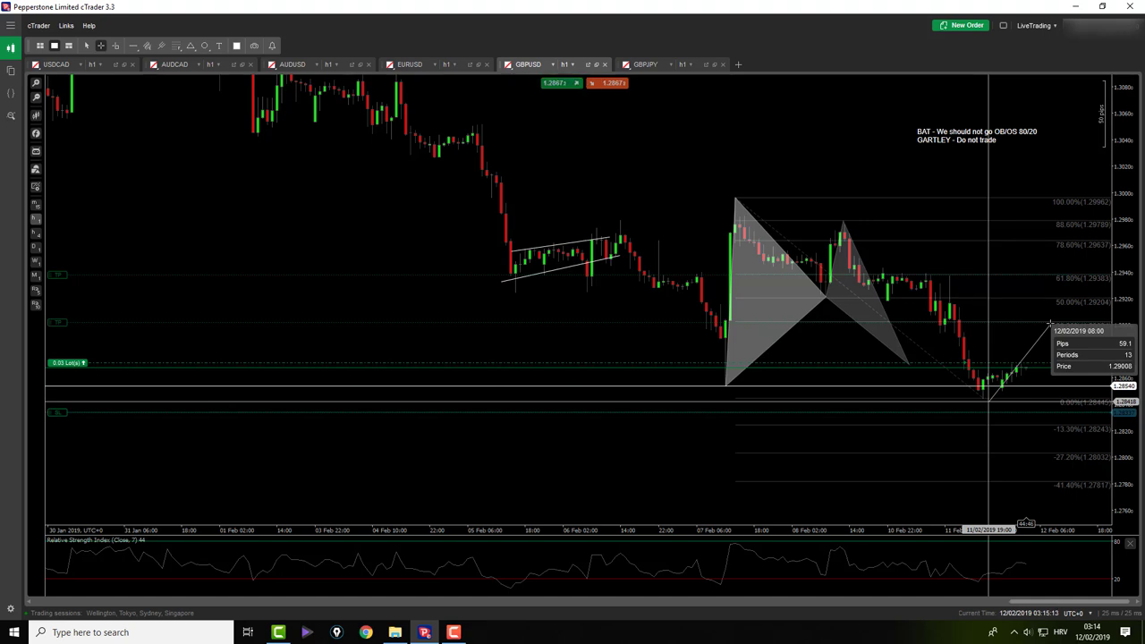
{"action": "left_click_drag", "start_coordinate": [1049, 324], "coordinate": [1049, 323]}
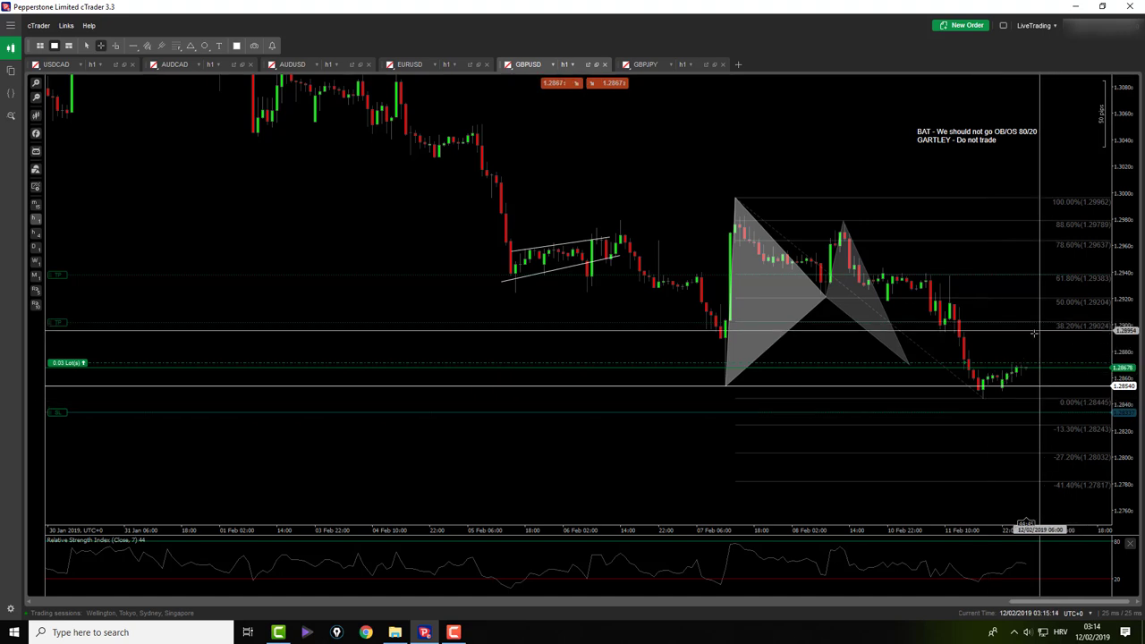
{"action": "middle_click", "coordinate": [560, 474]}
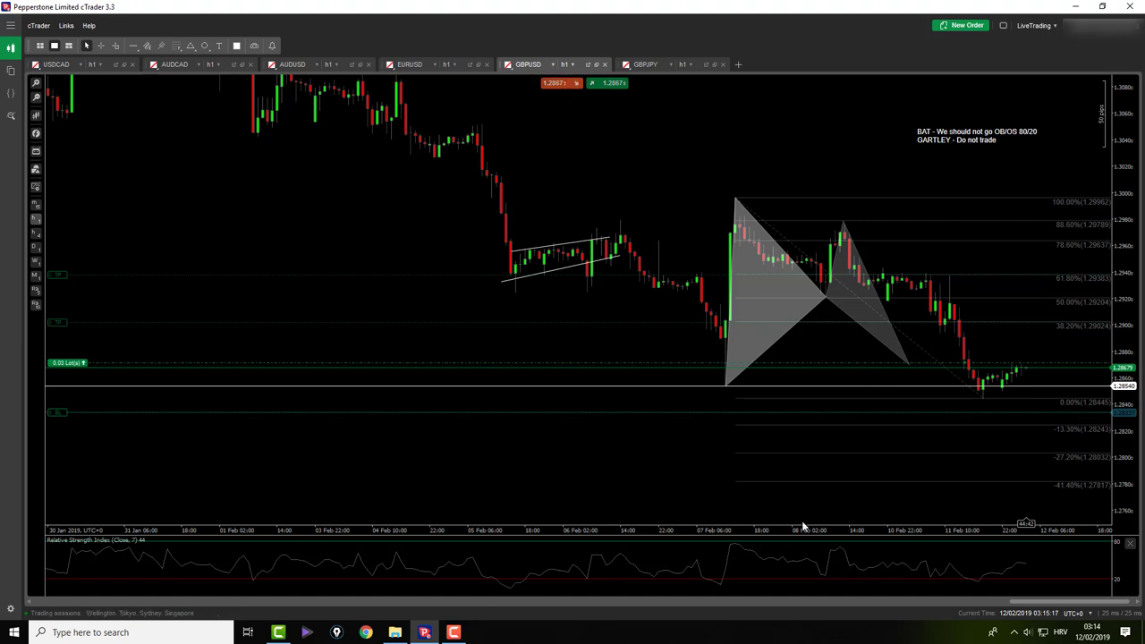
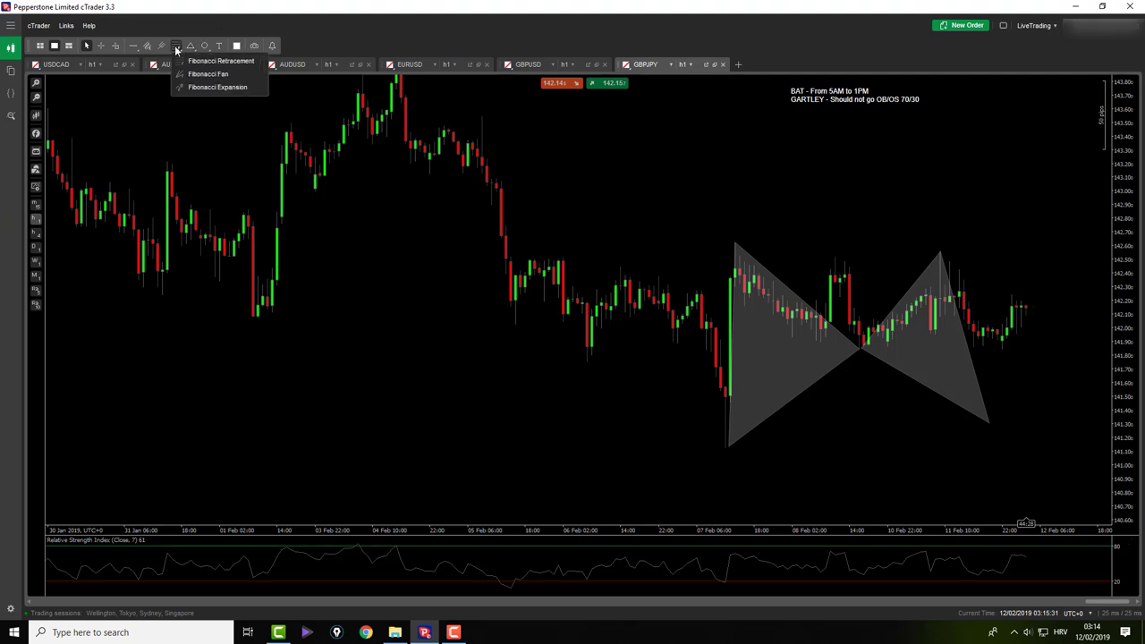
Step: Try a Fibonacci retracement on GBPJPY from the 11 February high at about 142.557 to the low at about 141.846, and delete it
{"action": "left_click", "coordinate": [207, 50]}
{"action": "left_click_drag", "start_coordinate": [941, 257], "coordinate": [1002, 349]}
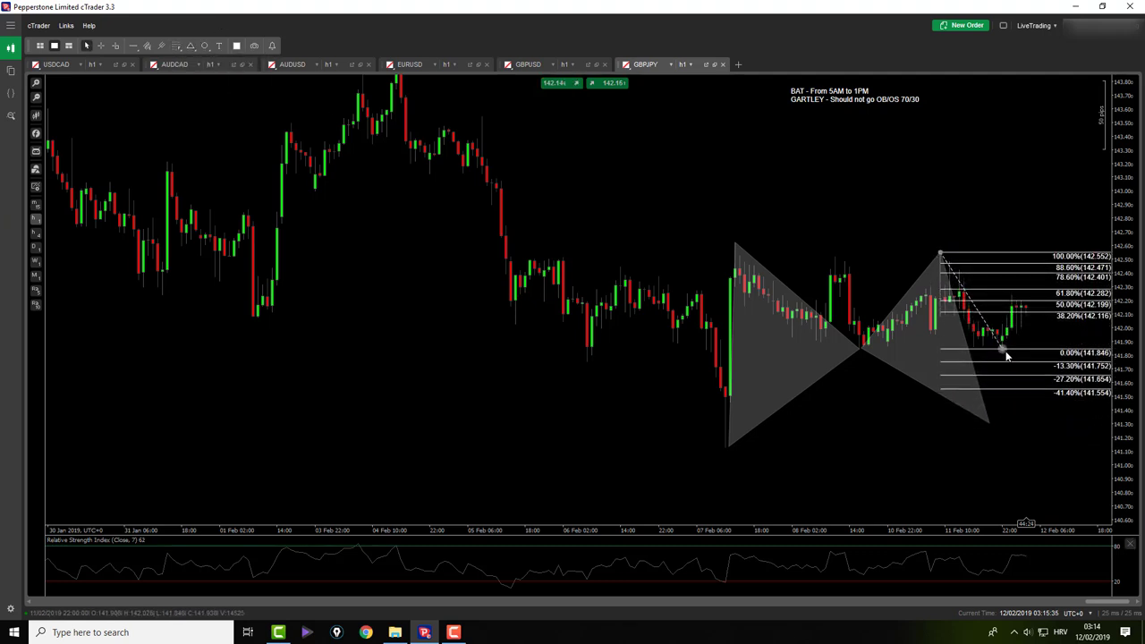
{"action": "left_click_drag", "start_coordinate": [950, 258], "coordinate": [947, 223]}
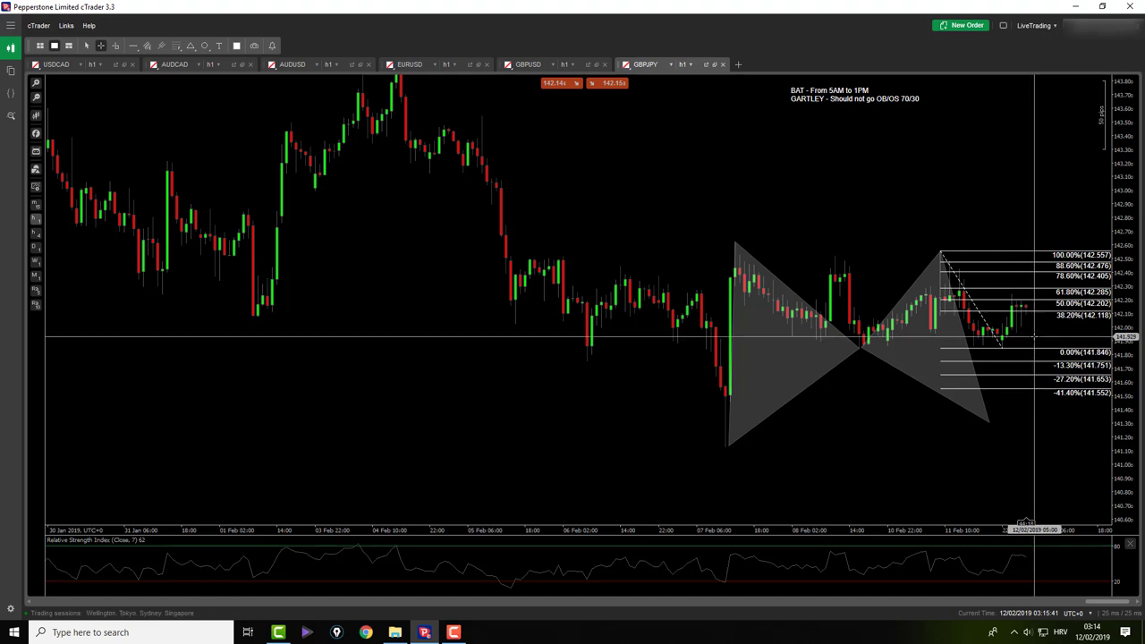
{"action": "middle_click", "coordinate": [1029, 336]}
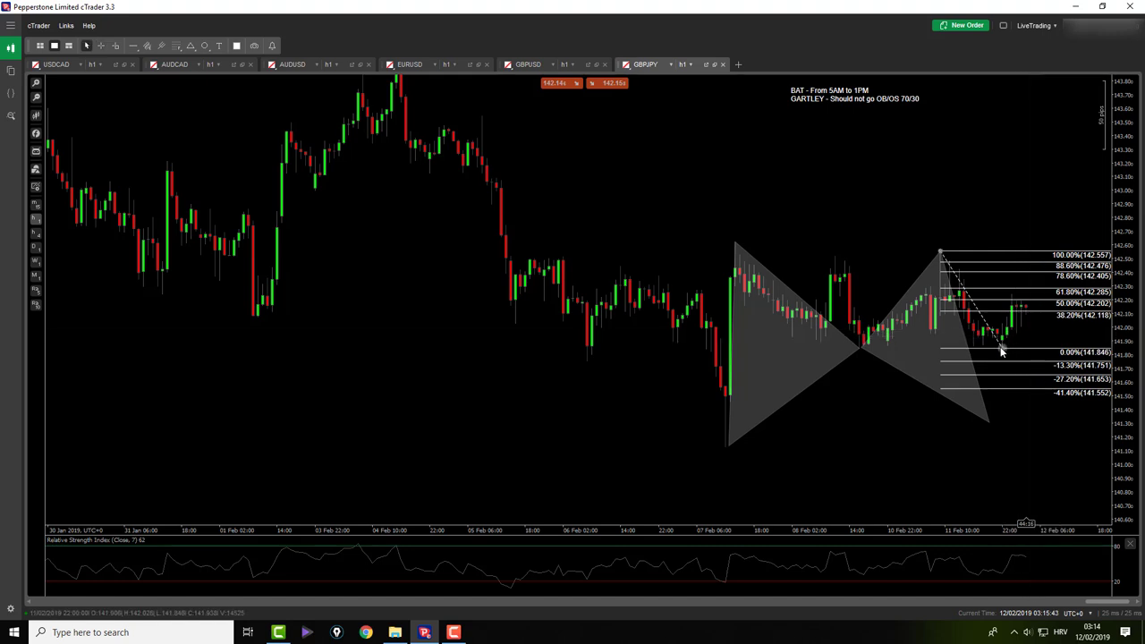
{"action": "key", "text": "Delete"}
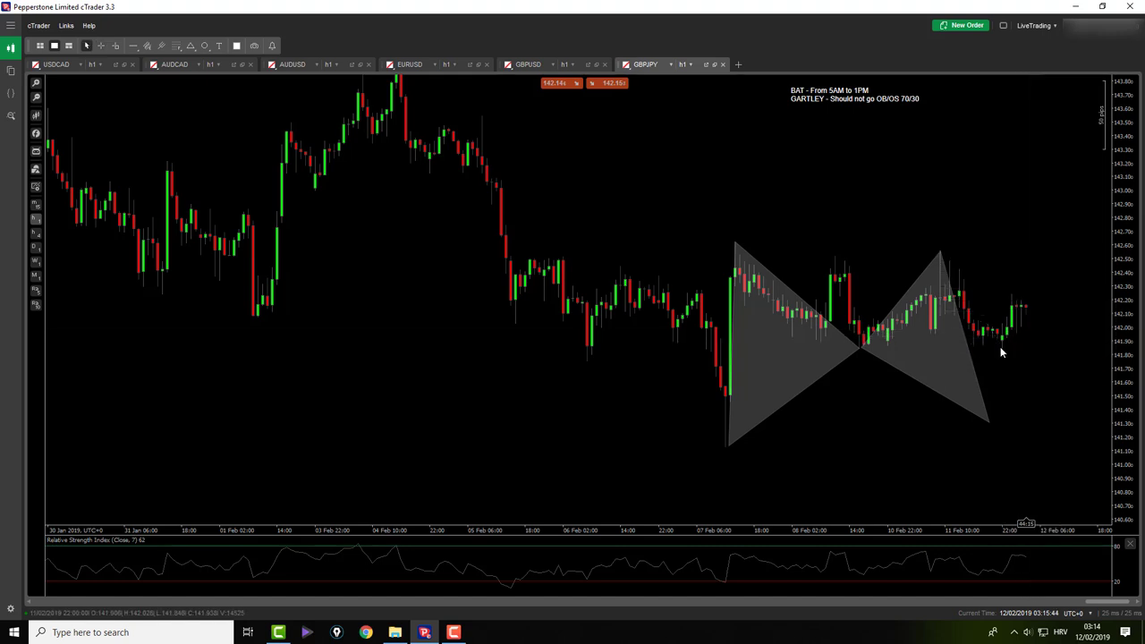
Step: Draw a triangle on GBPJPY from the 11 February high to the following low and up to the latest high
{"action": "left_click", "coordinate": [189, 46]}
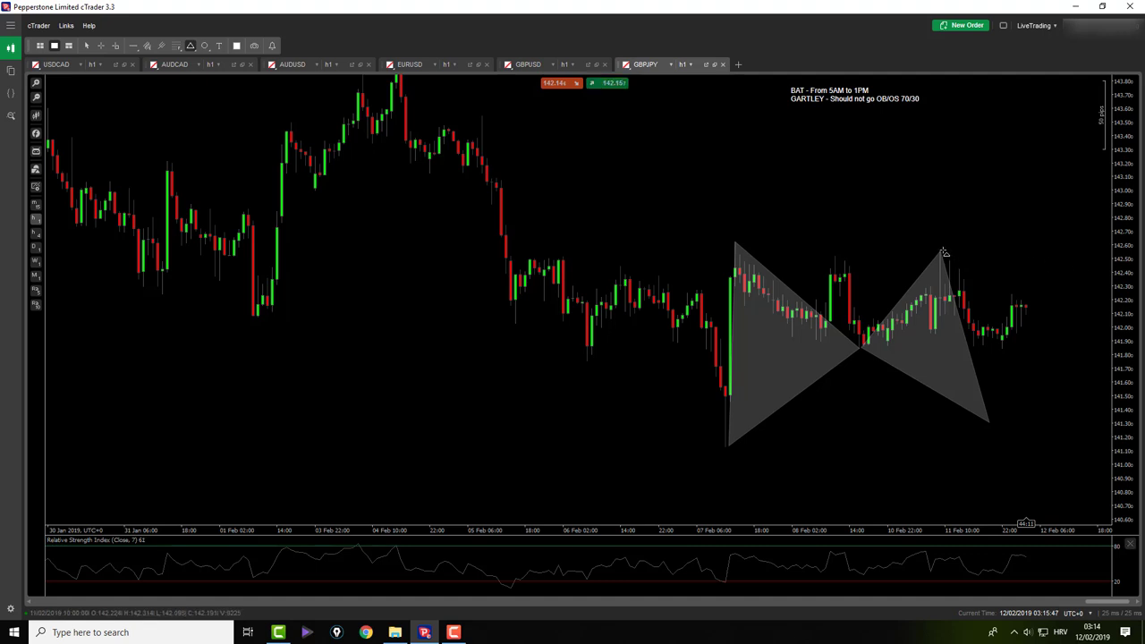
{"action": "left_click_drag", "start_coordinate": [942, 250], "coordinate": [1002, 348]}
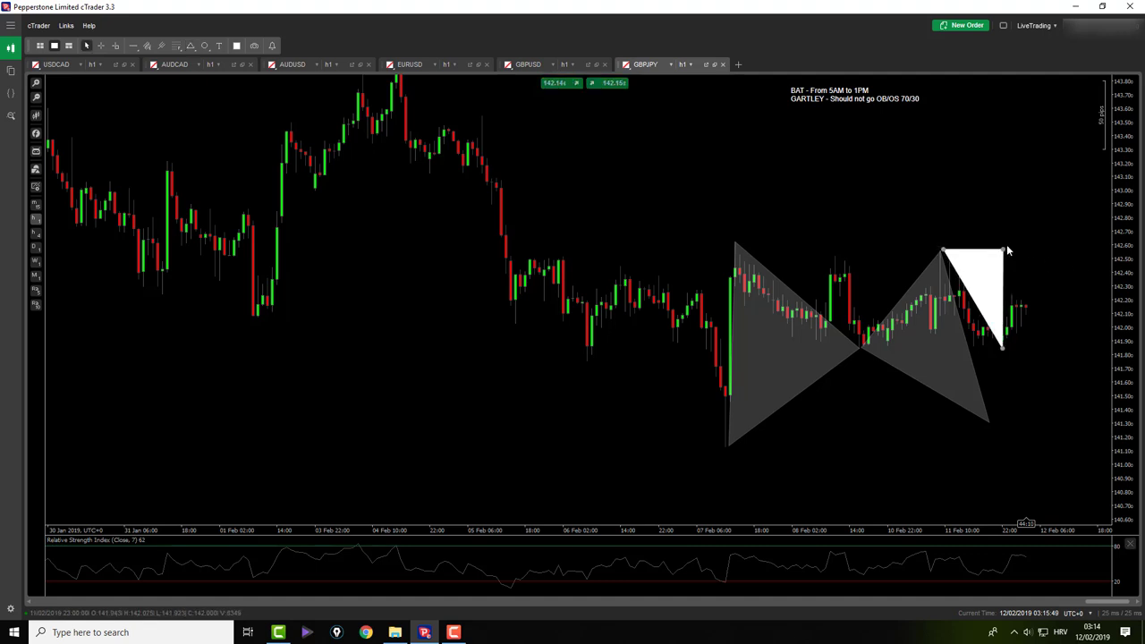
{"action": "left_click_drag", "start_coordinate": [1002, 250], "coordinate": [1013, 300]}
Step: Change the fill of the newest GBPJPY triangle to a solid light grey, FFB3B3B3
{"action": "left_click", "coordinate": [1012, 299]}
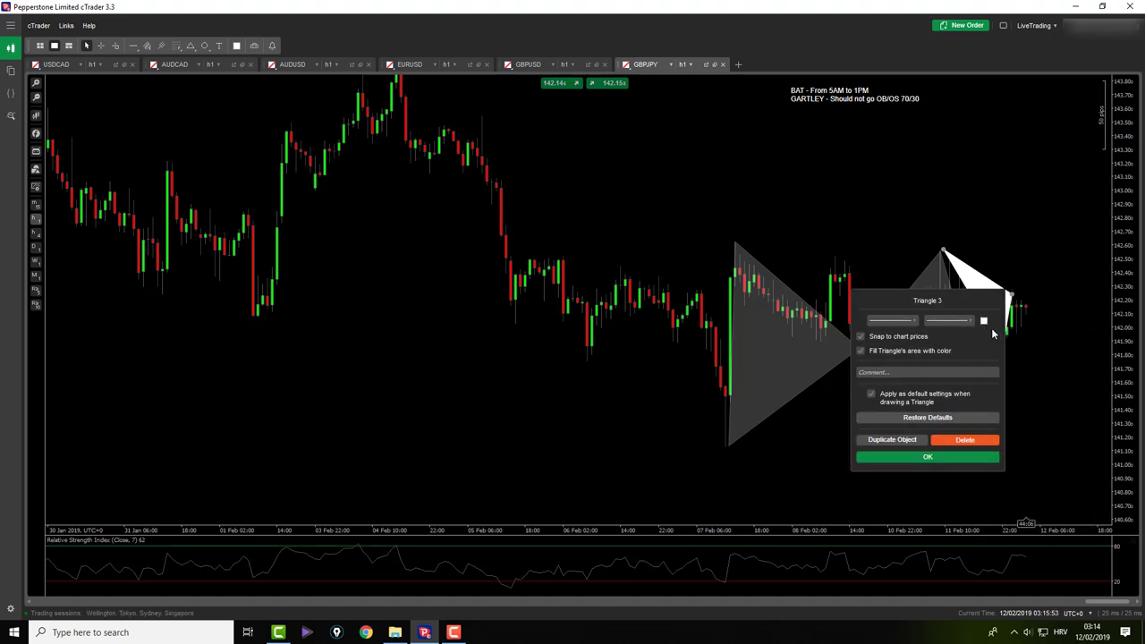
{"action": "left_click", "coordinate": [981, 322]}
{"action": "left_click", "coordinate": [1028, 519]}
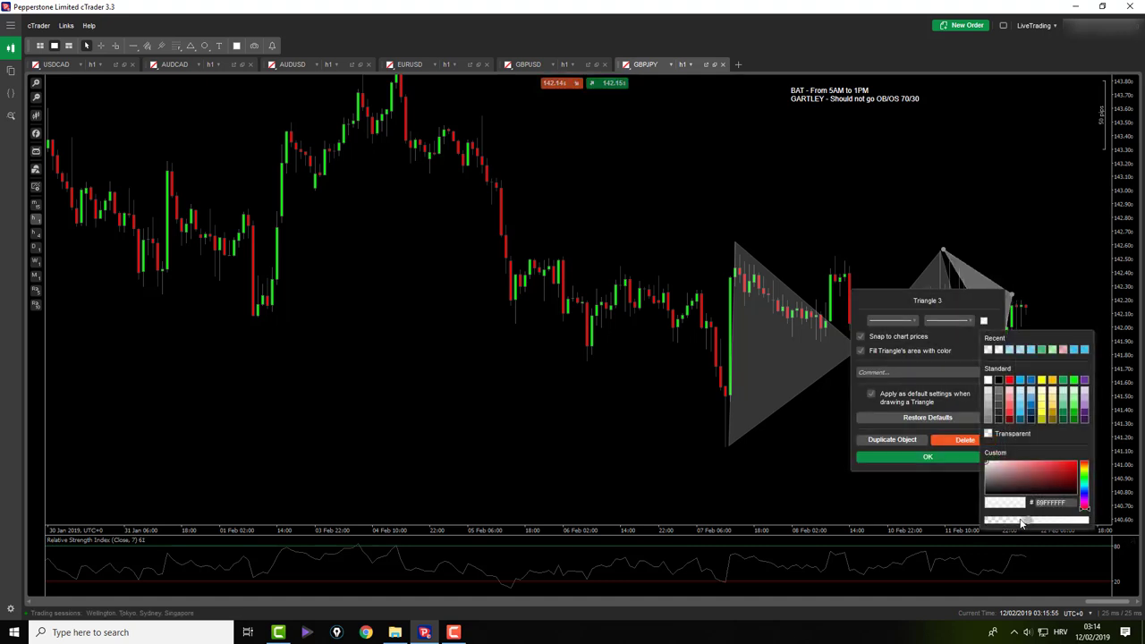
{"action": "left_click", "coordinate": [1017, 520]}
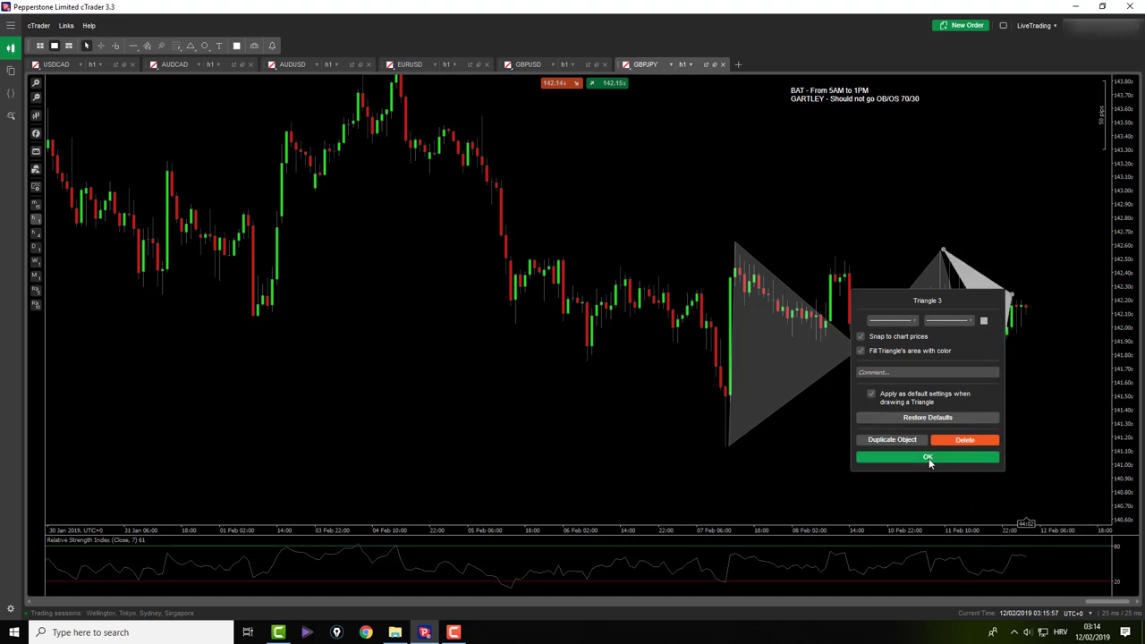
{"action": "left_click", "coordinate": [863, 458]}
Step: Lower the opacity of the light grey triangle's fill so that it matches the translucent triangles beside it
{"action": "left_click", "coordinate": [1014, 296]}
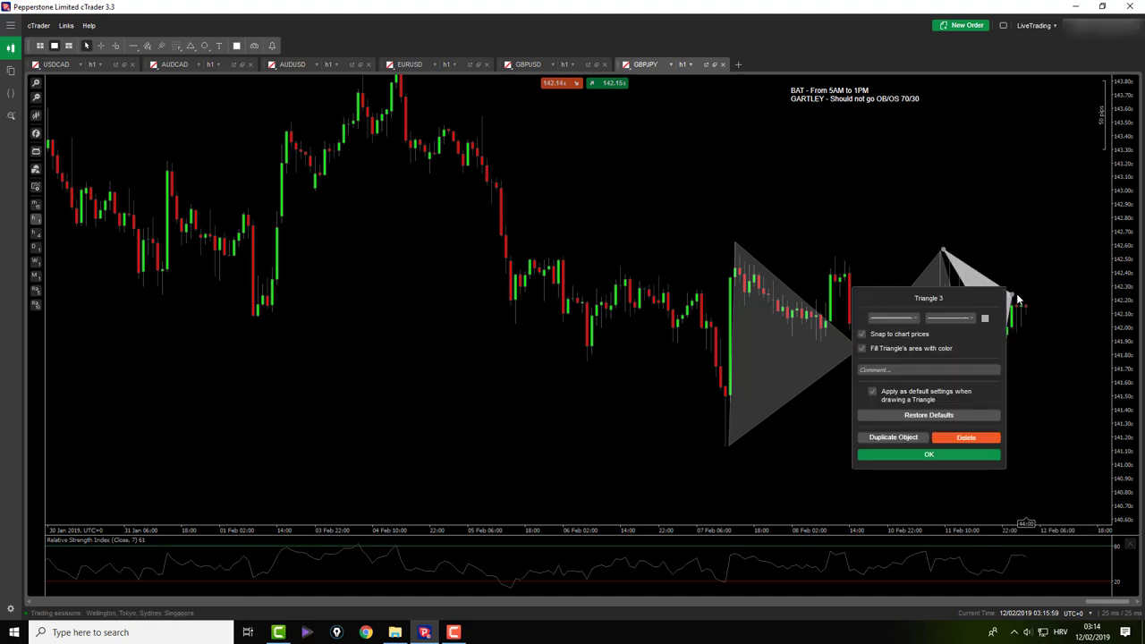
{"action": "left_click", "coordinate": [985, 319]}
{"action": "left_click", "coordinate": [985, 319]}
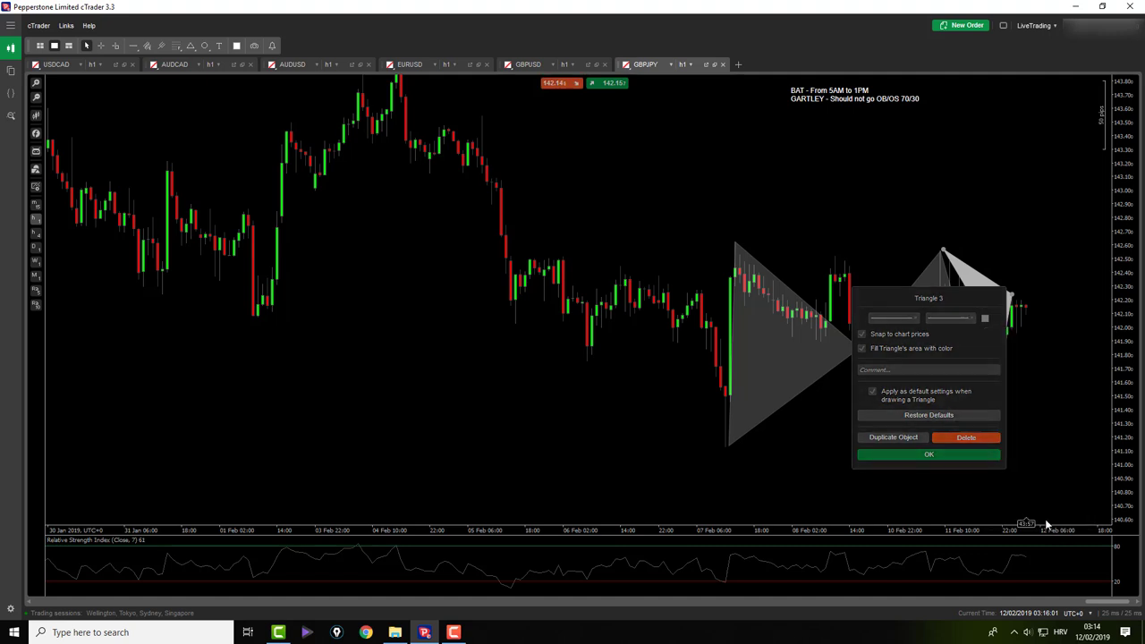
{"action": "left_click", "coordinate": [985, 319]}
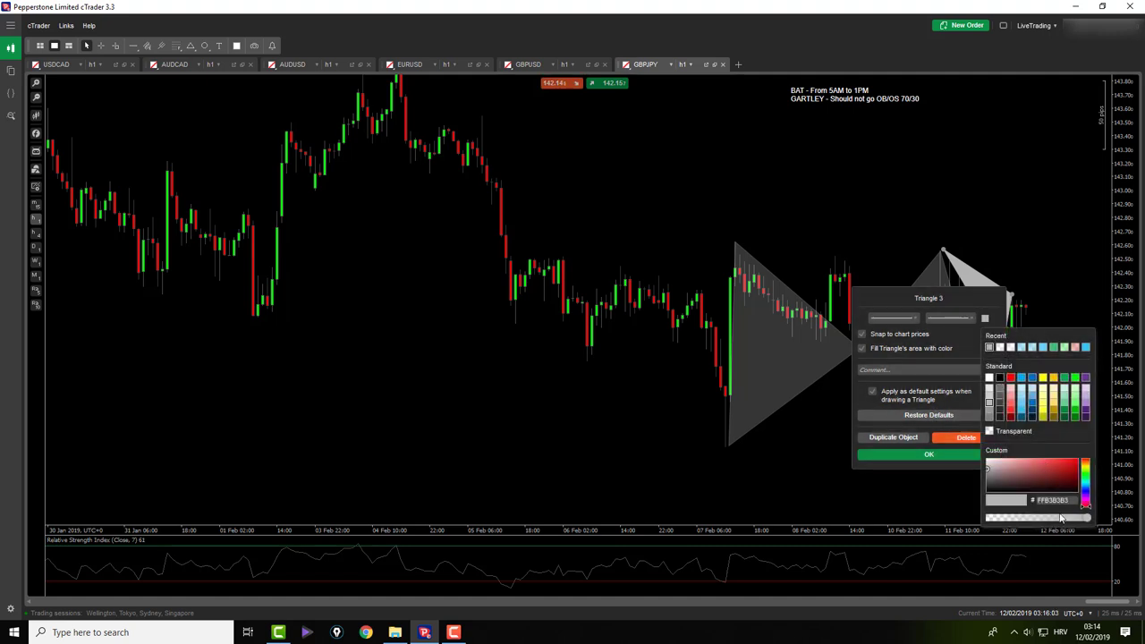
{"action": "left_click", "coordinate": [1031, 517]}
{"action": "left_click", "coordinate": [1026, 517]}
{"action": "left_click", "coordinate": [892, 454]}
{"action": "left_click", "coordinate": [891, 454]}
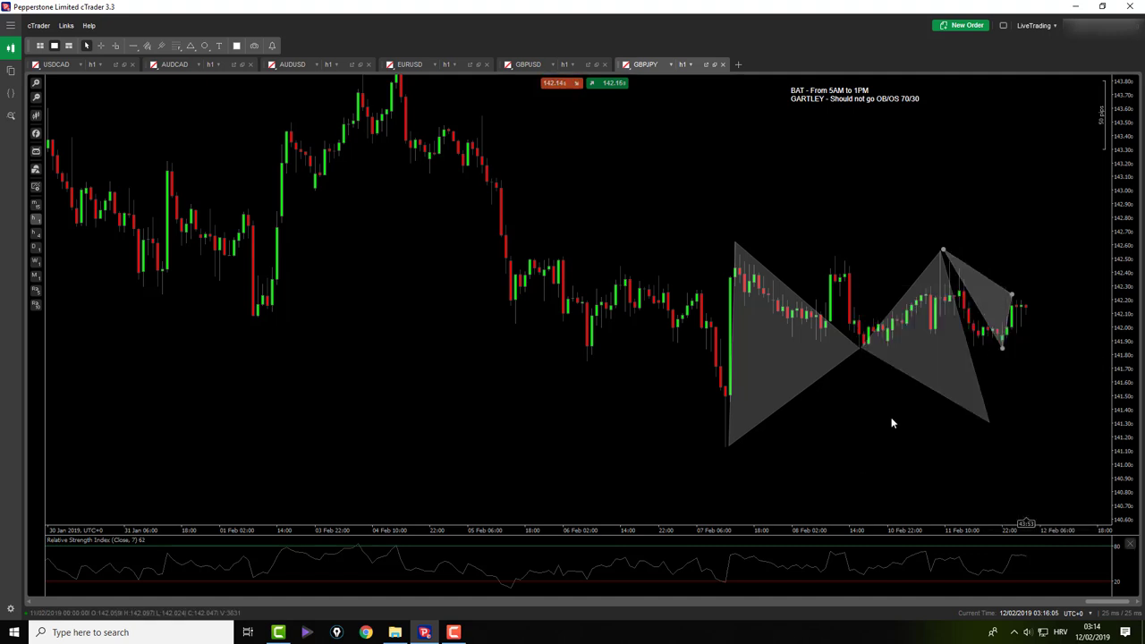
Step: Draw a triangle on GBPJPY from the latest high to the 12 February low and up to a projected high at about 142.48
{"action": "left_click", "coordinate": [189, 47]}
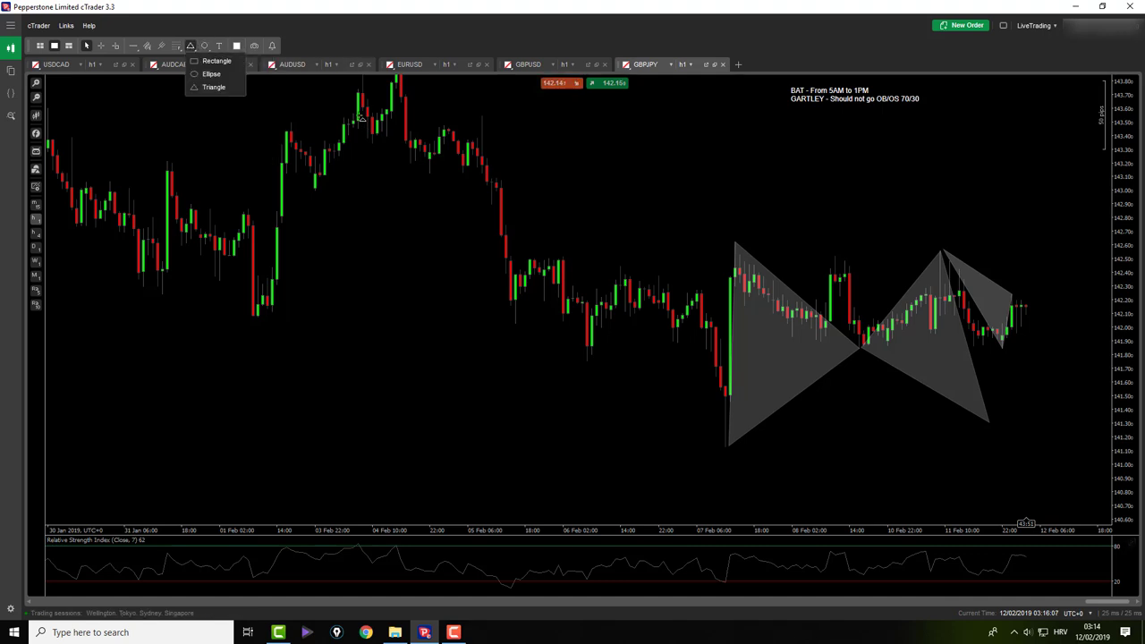
{"action": "left_click", "coordinate": [1011, 293]}
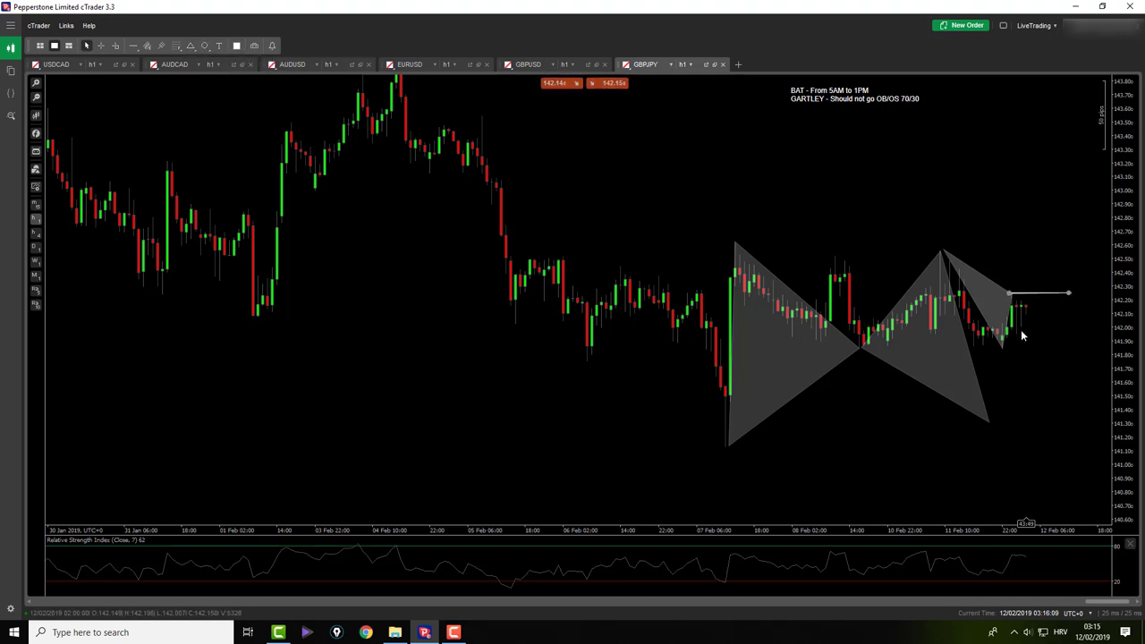
{"action": "left_click_drag", "start_coordinate": [1009, 294], "coordinate": [1021, 331]}
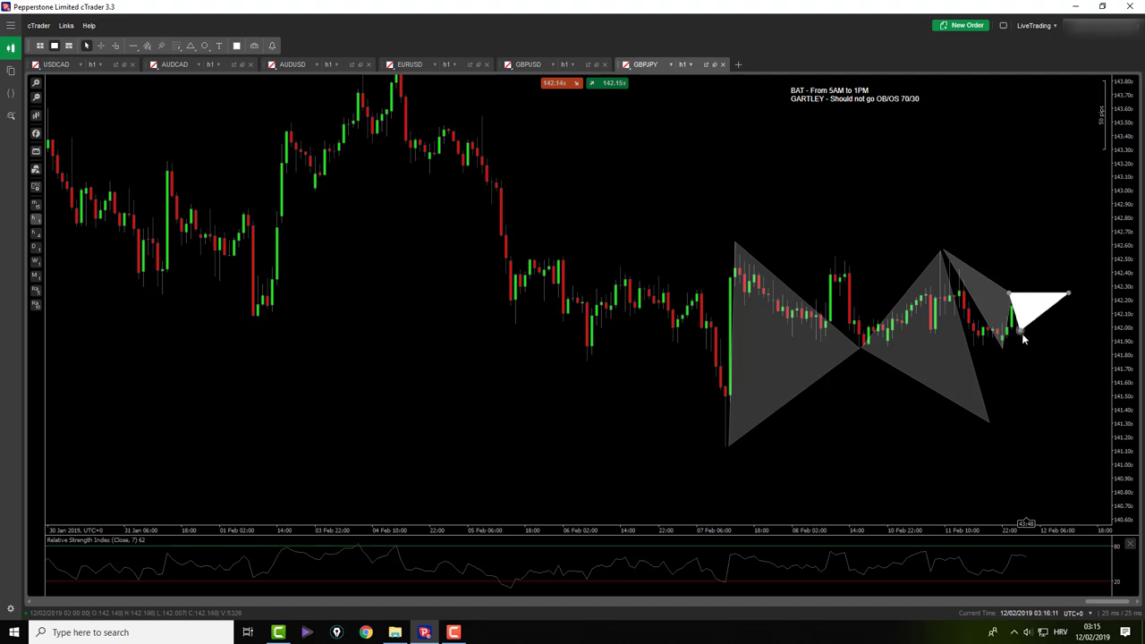
{"action": "left_click_drag", "start_coordinate": [1069, 292], "coordinate": [1059, 262]}
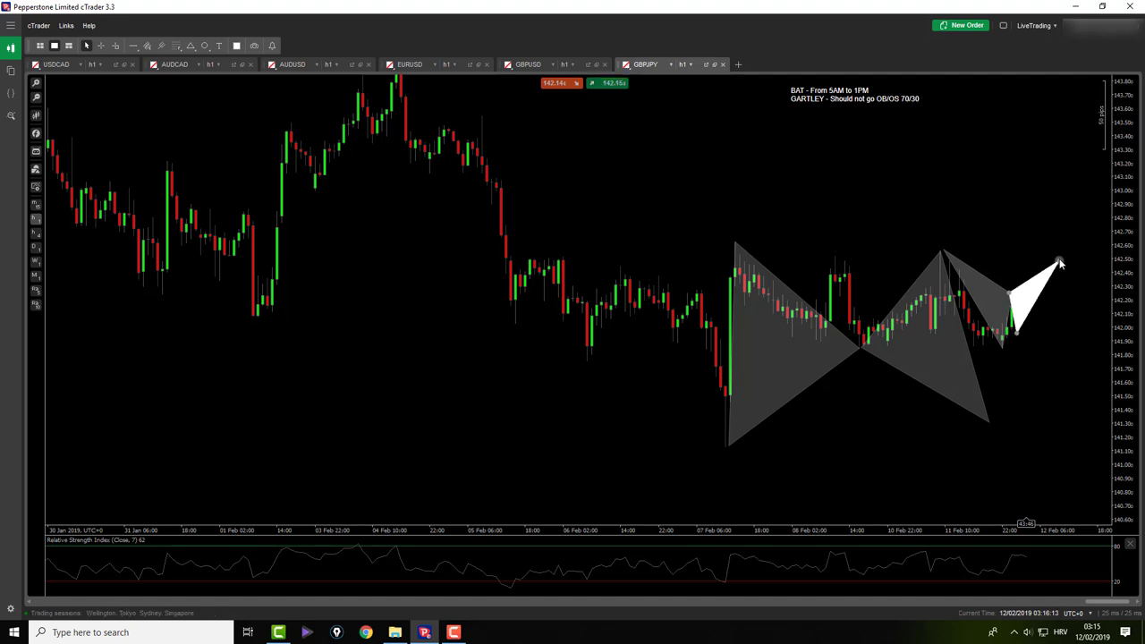
Step: Make the last triangle's white fill translucent by setting its colour to 3DFFFFFF
{"action": "left_click", "coordinate": [1059, 262]}
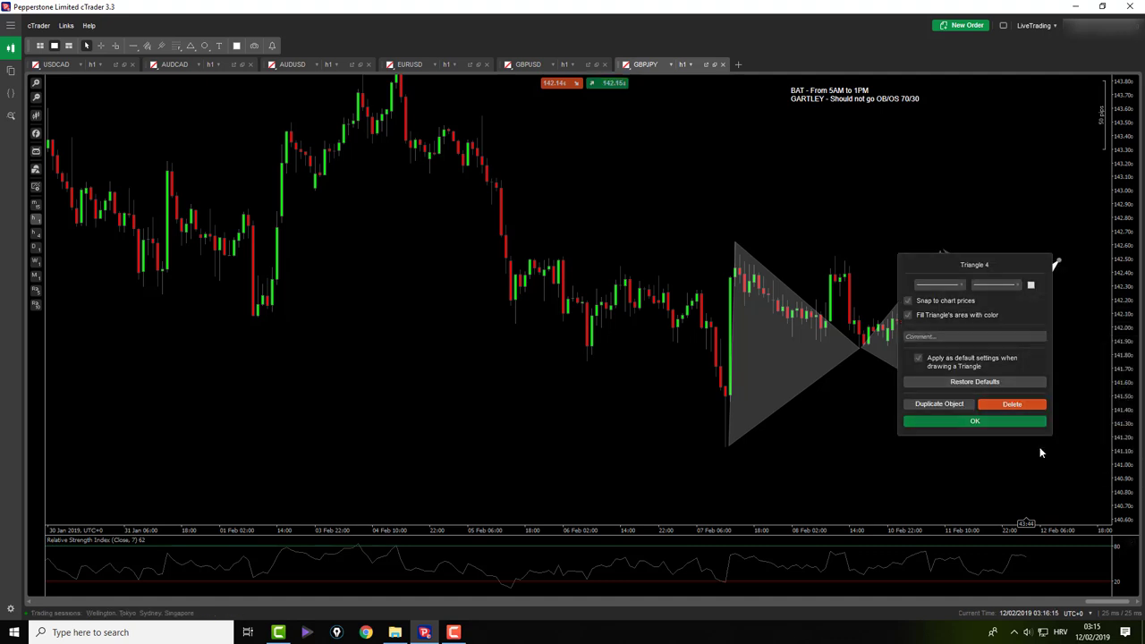
{"action": "left_click", "coordinate": [1031, 284]}
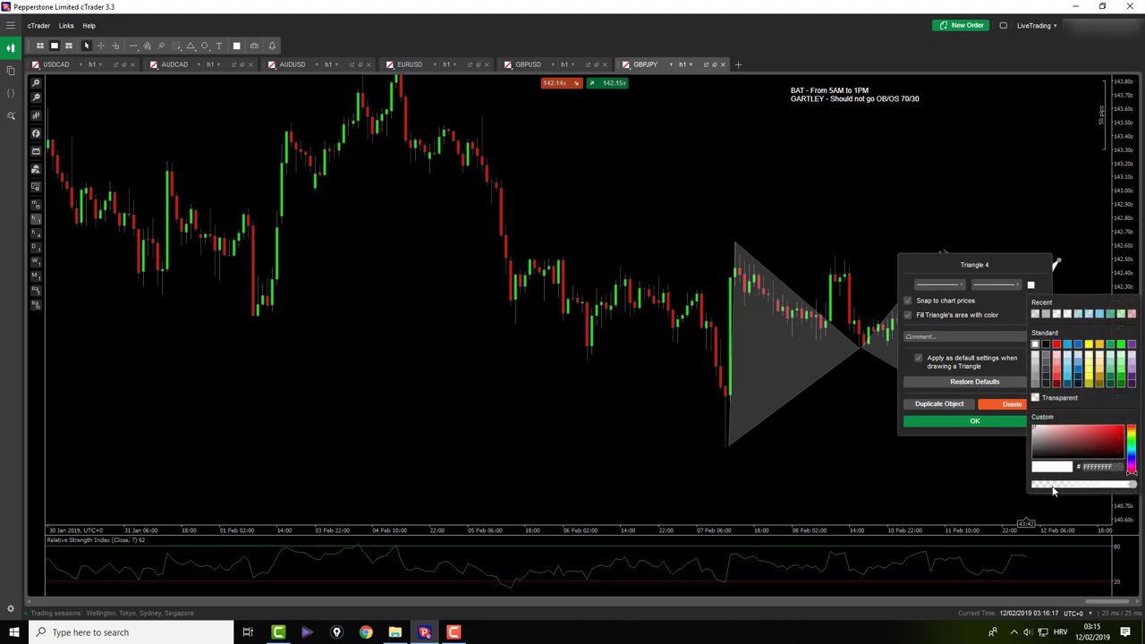
{"action": "left_click_drag", "start_coordinate": [1052, 486], "coordinate": [1061, 484]}
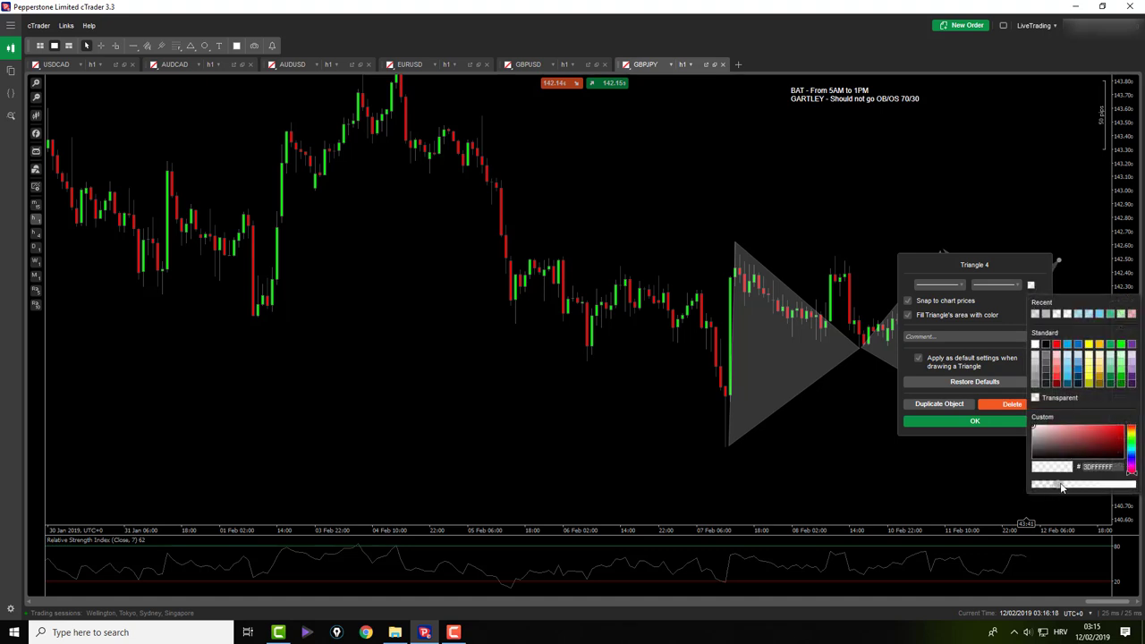
{"action": "left_click", "coordinate": [974, 420]}
Step: Align the last triangle's starting corner with the latest high, where it meets the neighbouring triangle
{"action": "scroll", "coordinate": [1055, 387], "scroll_direction": "up", "scroll_amount": 3}
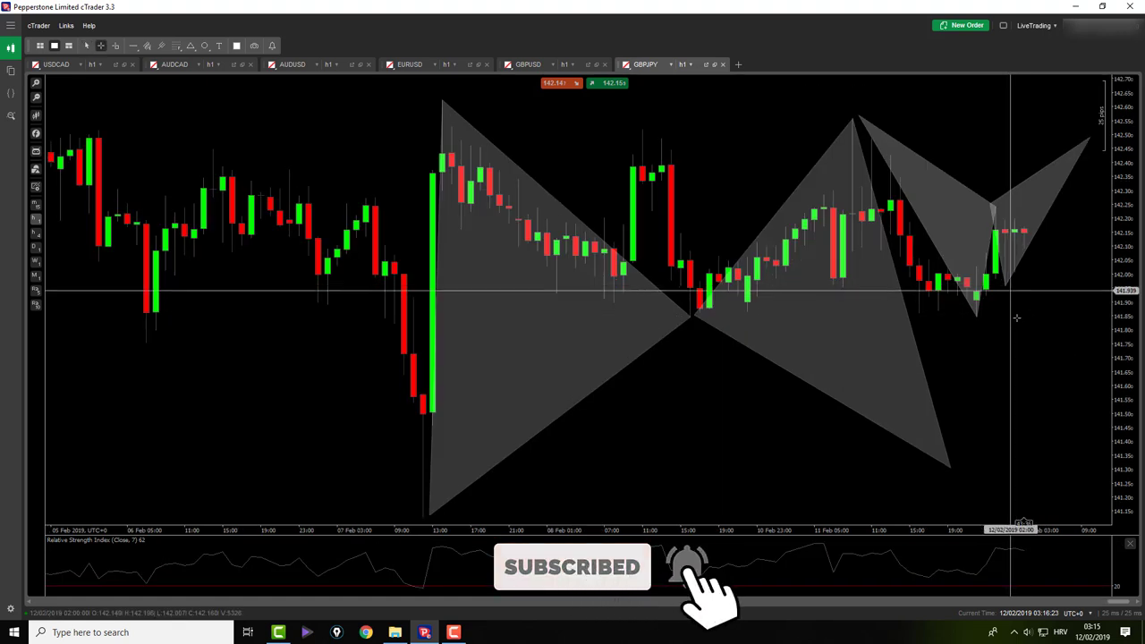
{"action": "left_click", "coordinate": [992, 233]}
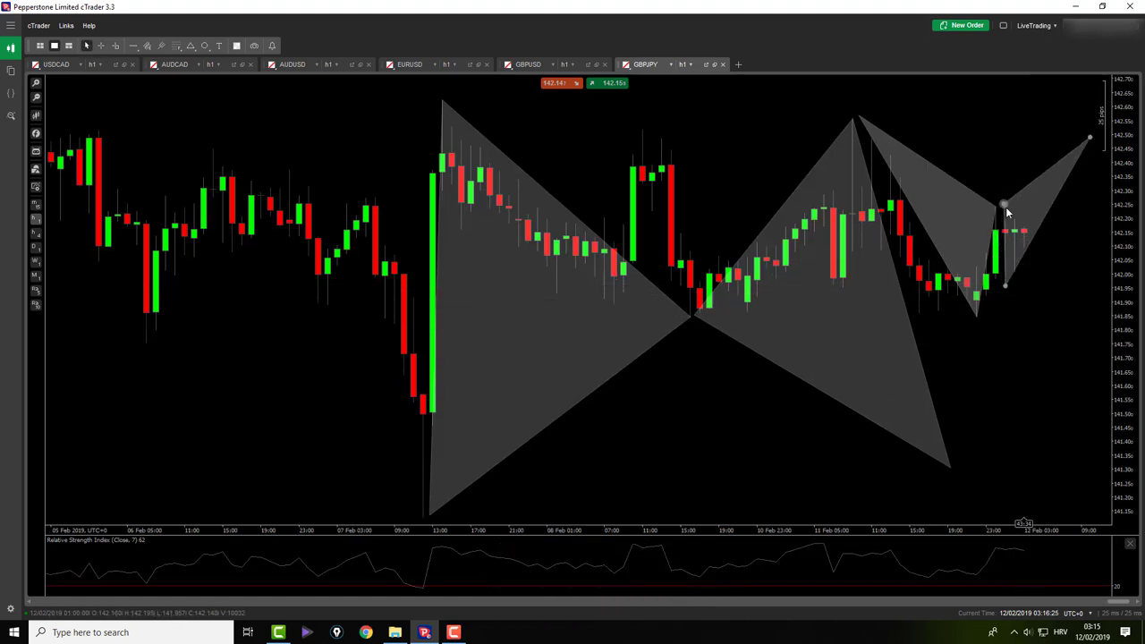
{"action": "left_click_drag", "start_coordinate": [1035, 314], "coordinate": [998, 323]}
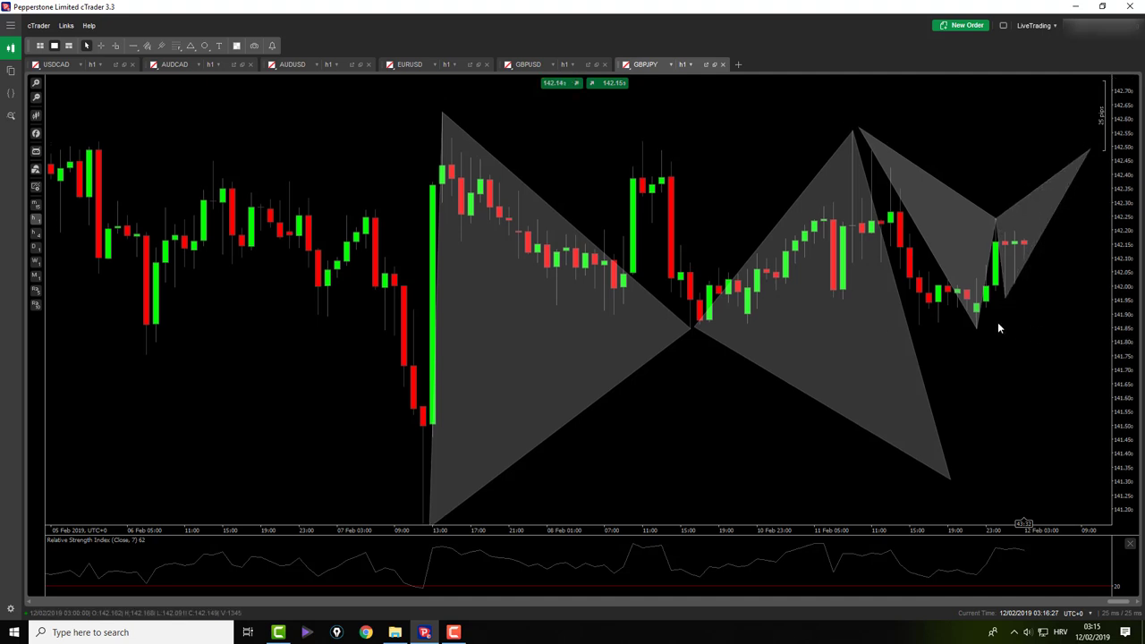
Step: Try a Fibonacci retracement on GBPJPY from the late 11 February low at about 141.846 to the latest high at about 142.241, and delete it
{"action": "left_click", "coordinate": [177, 46]}
{"action": "left_click", "coordinate": [198, 61]}
{"action": "left_click", "coordinate": [976, 330]}
{"action": "left_click_drag", "start_coordinate": [1004, 226], "coordinate": [996, 225]}
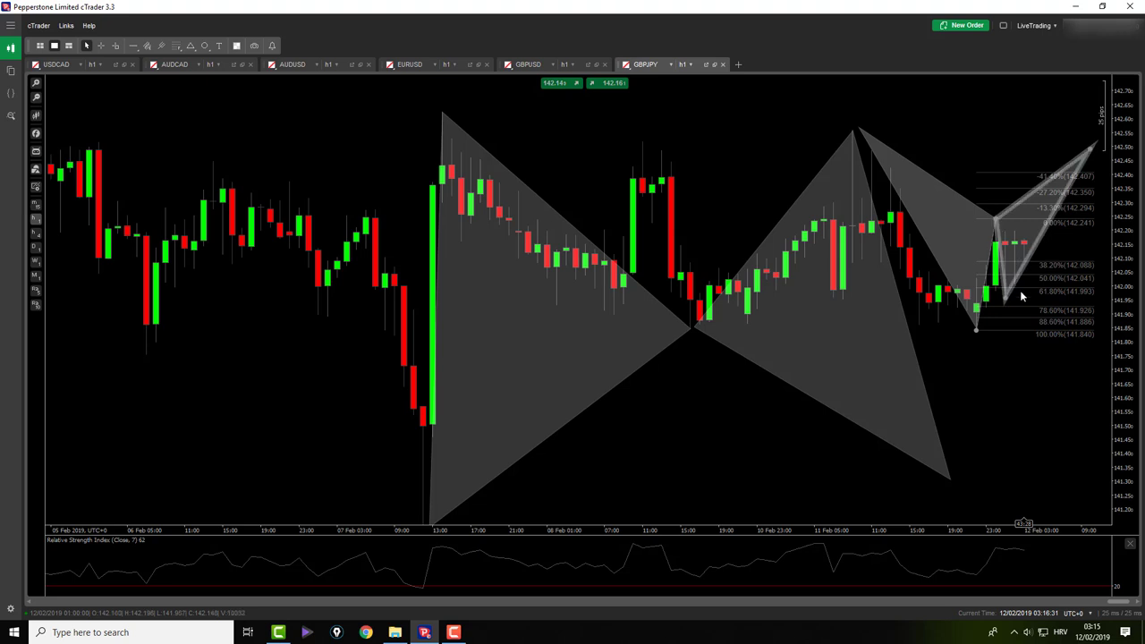
{"action": "left_click_drag", "start_coordinate": [976, 329], "coordinate": [979, 334]}
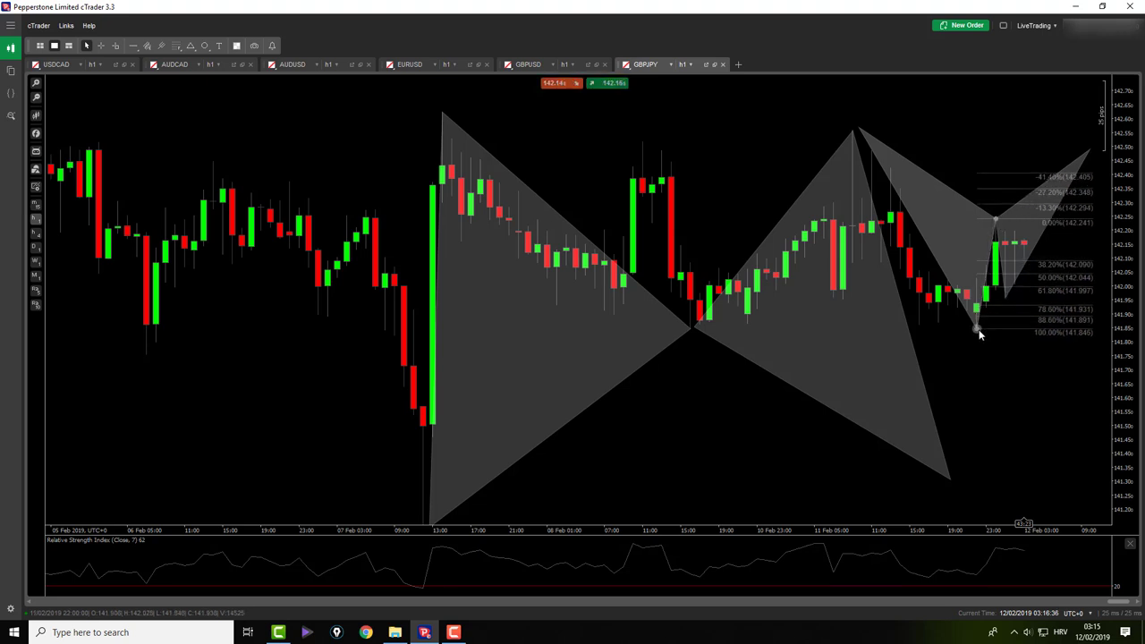
{"action": "key", "text": "Delete"}
Step: Draw a Fibonacci retracement on GBPJPY from the 11 February high at about 142.557 to the following low at about 141.846
{"action": "left_click", "coordinate": [177, 46]}
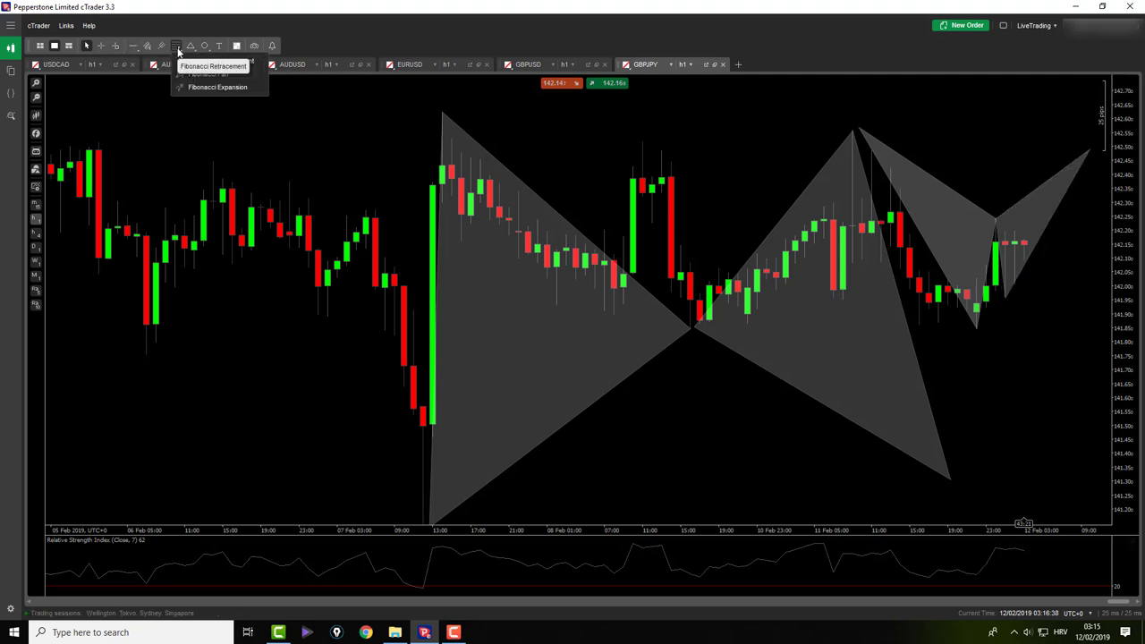
{"action": "left_click", "coordinate": [192, 61]}
{"action": "left_click_drag", "start_coordinate": [854, 132], "coordinate": [977, 331]}
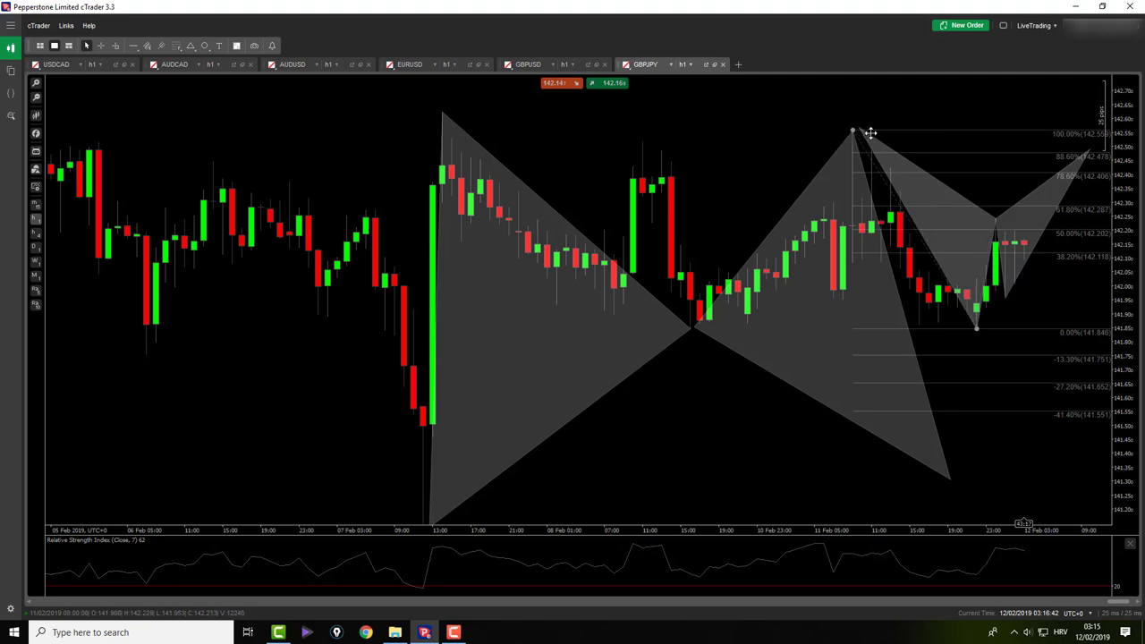
{"action": "left_click_drag", "start_coordinate": [853, 131], "coordinate": [856, 131]}
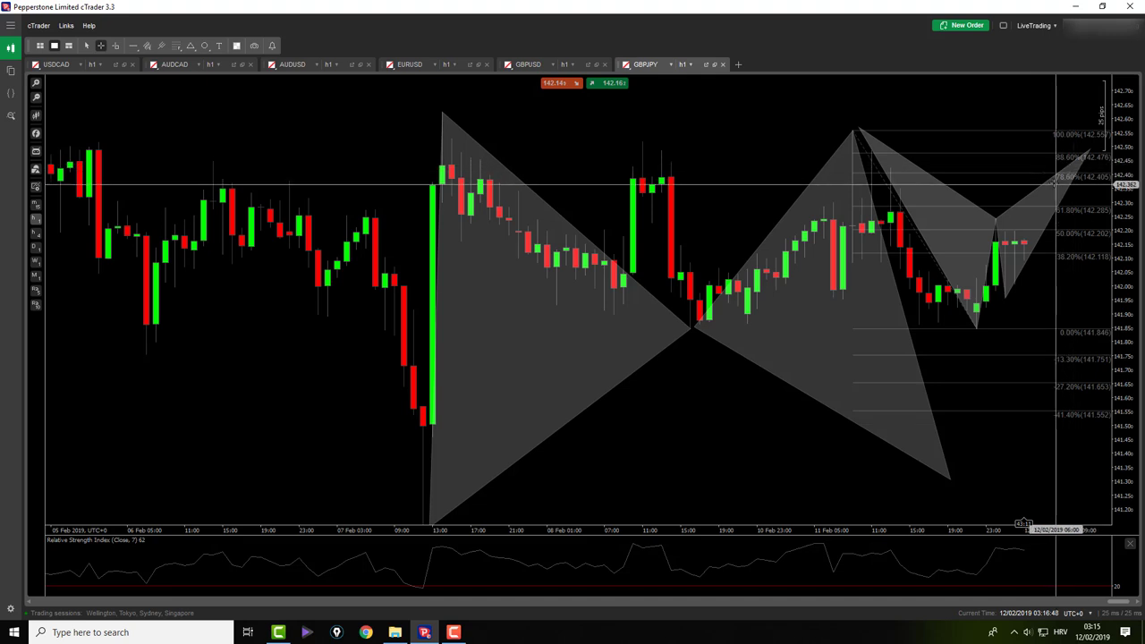
{"action": "right_click", "coordinate": [1048, 177]}
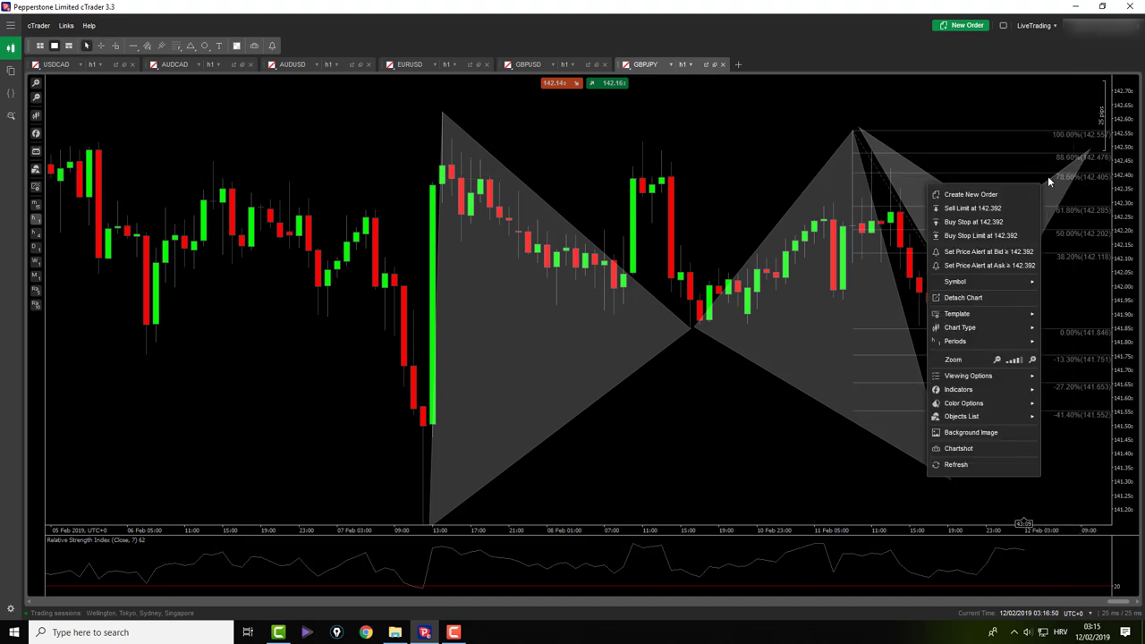
{"action": "left_click", "coordinate": [1010, 252]}
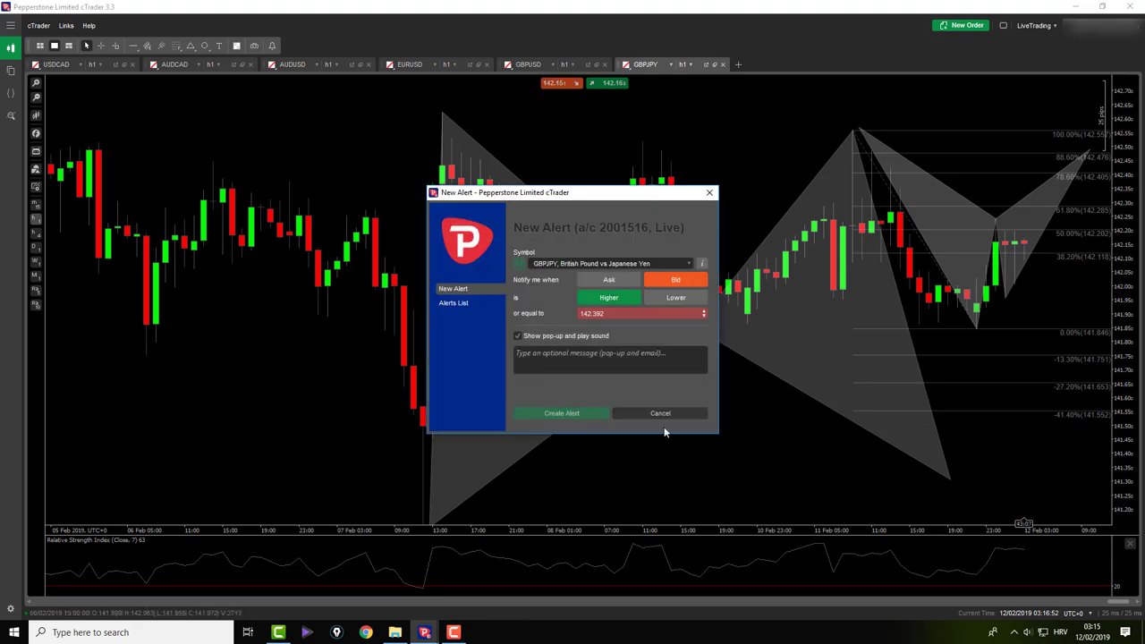
{"action": "left_click", "coordinate": [709, 192]}
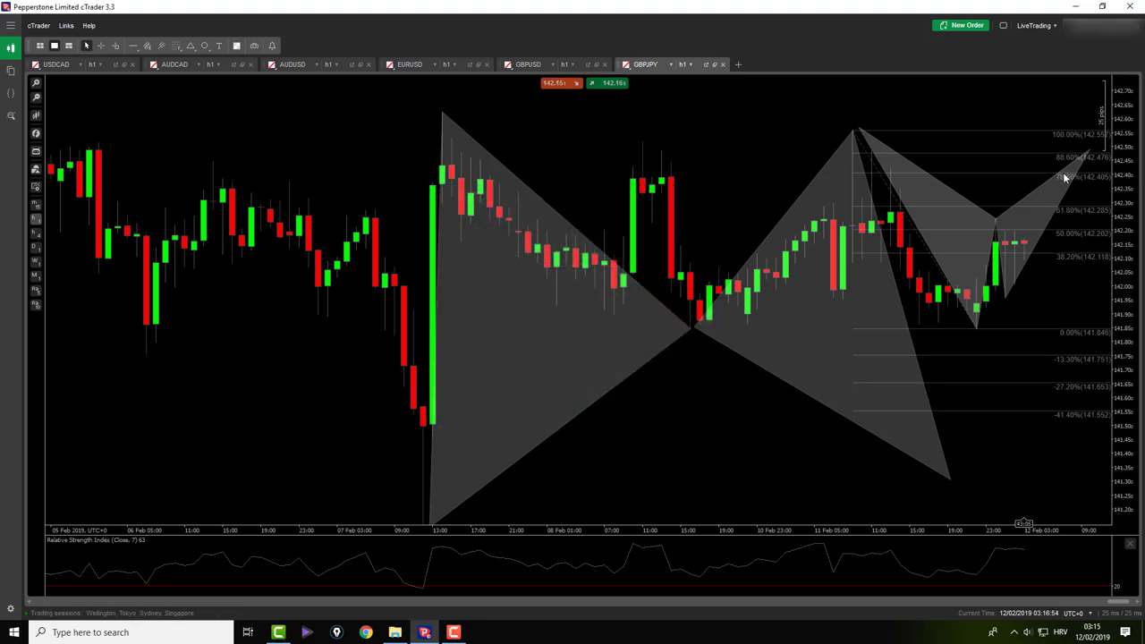
Step: Create a GBPJPY price alert for an ask price at or above 142.401, near the 78.60% retracement level
{"action": "right_click", "coordinate": [1042, 179]}
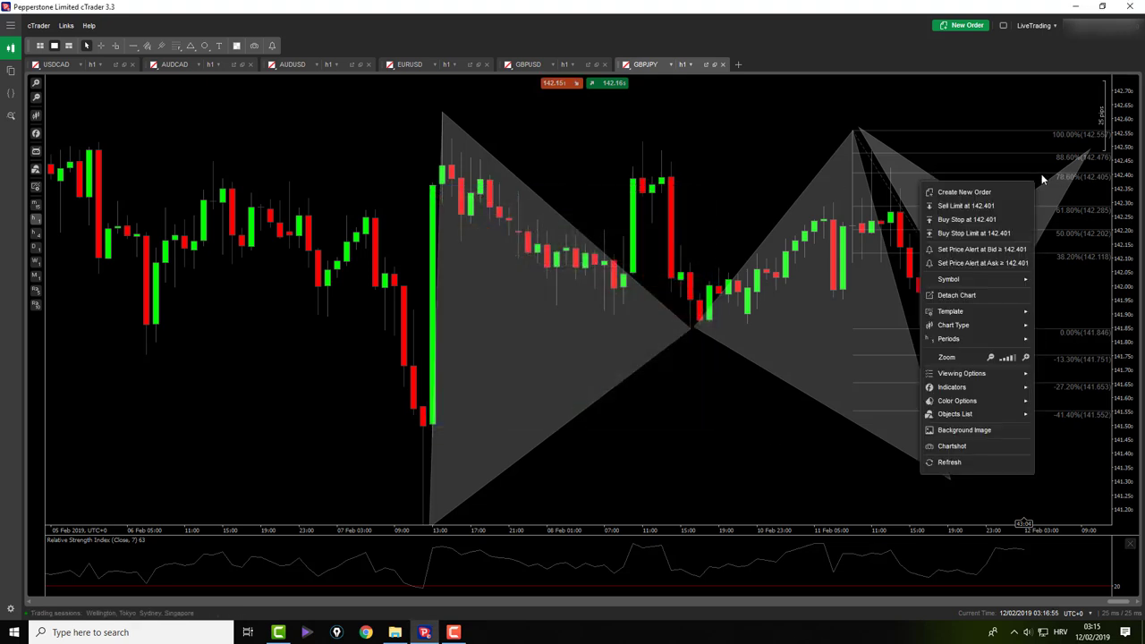
{"action": "left_click", "coordinate": [975, 263]}
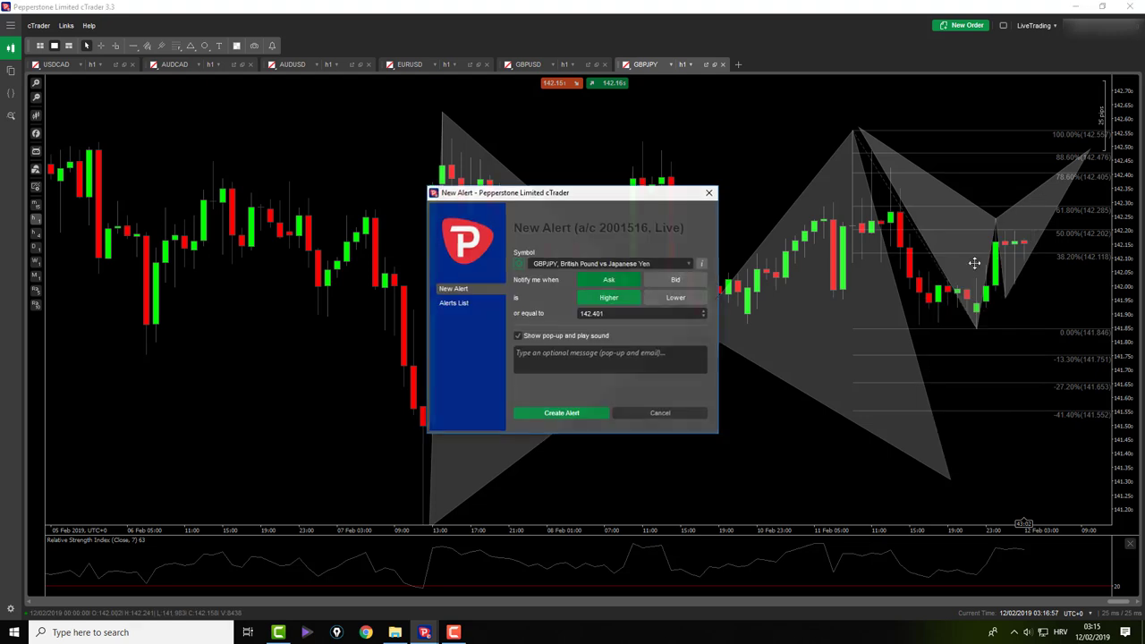
{"action": "left_click", "coordinate": [563, 415]}
{"action": "left_click", "coordinate": [709, 193]}
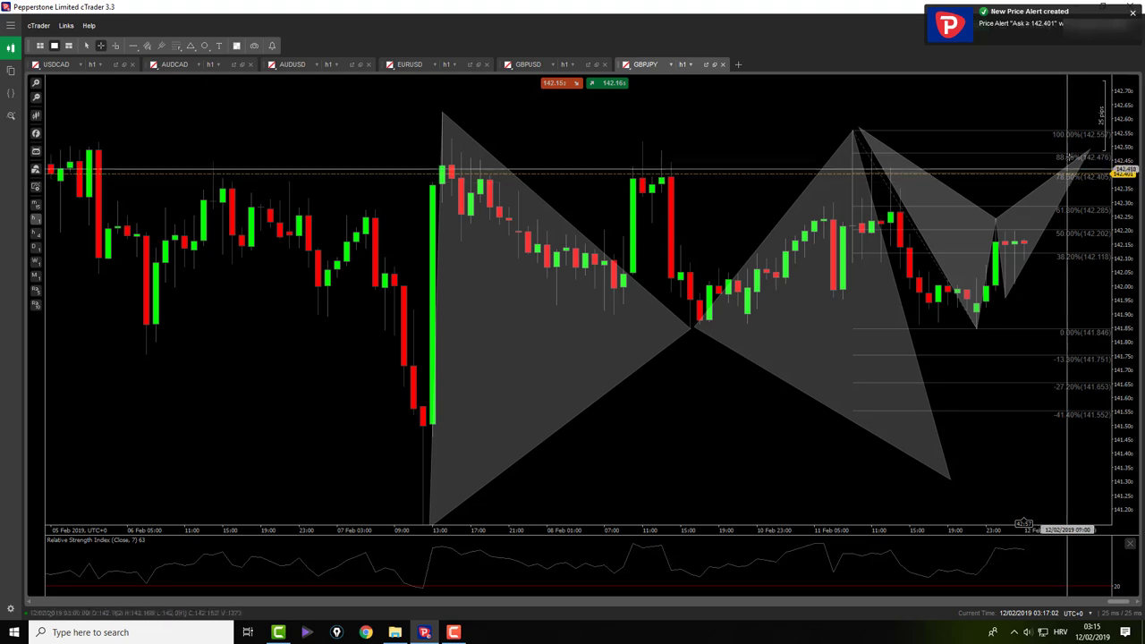
Step: Move the GBPJPY chart's BAT and GARTLEY rules note to just above the two newest pattern triangles
{"action": "middle_click", "coordinate": [981, 107]}
{"action": "left_click_drag", "start_coordinate": [981, 107], "coordinate": [978, 255]}
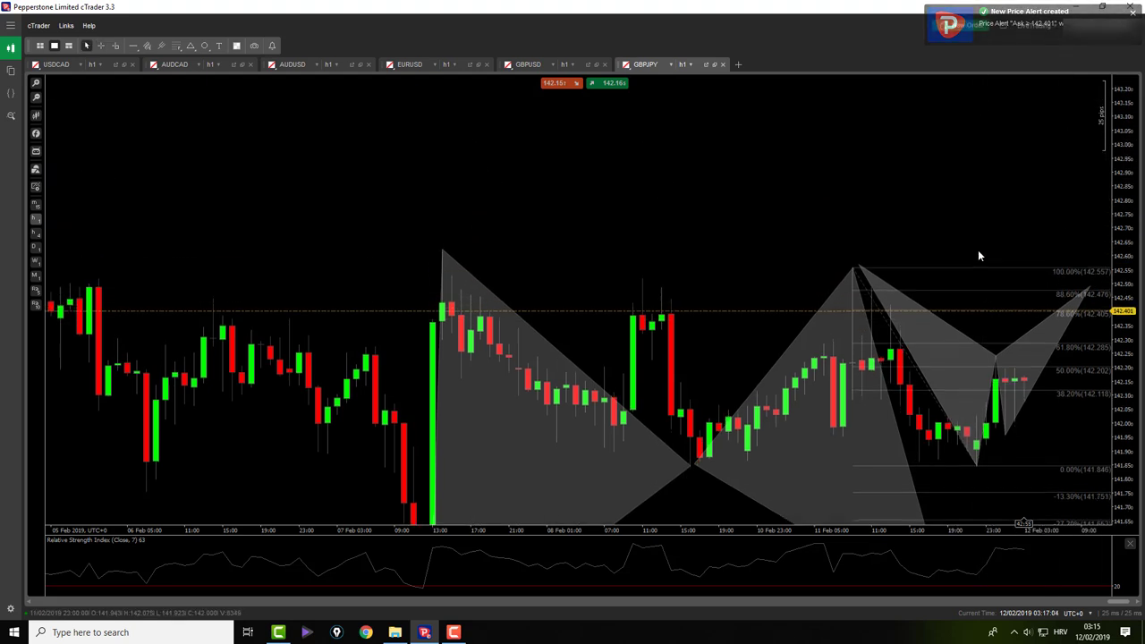
{"action": "scroll", "coordinate": [955, 211], "scroll_direction": "down", "scroll_amount": 2}
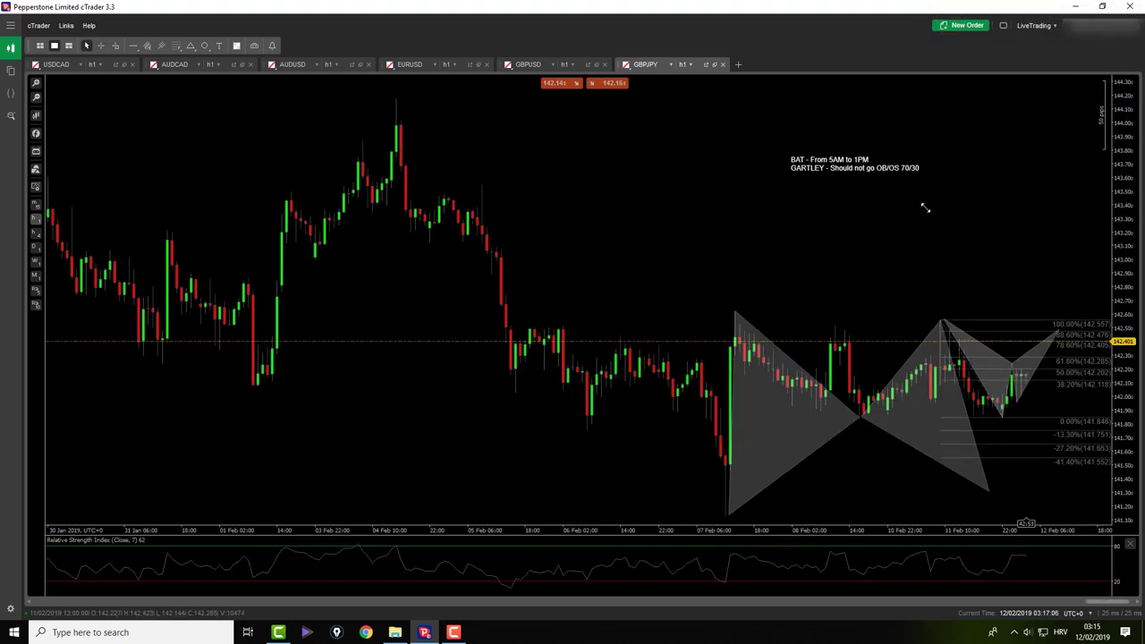
{"action": "left_click_drag", "start_coordinate": [887, 159], "coordinate": [1041, 280]}
{"action": "left_click_drag", "start_coordinate": [1029, 223], "coordinate": [1042, 153]}
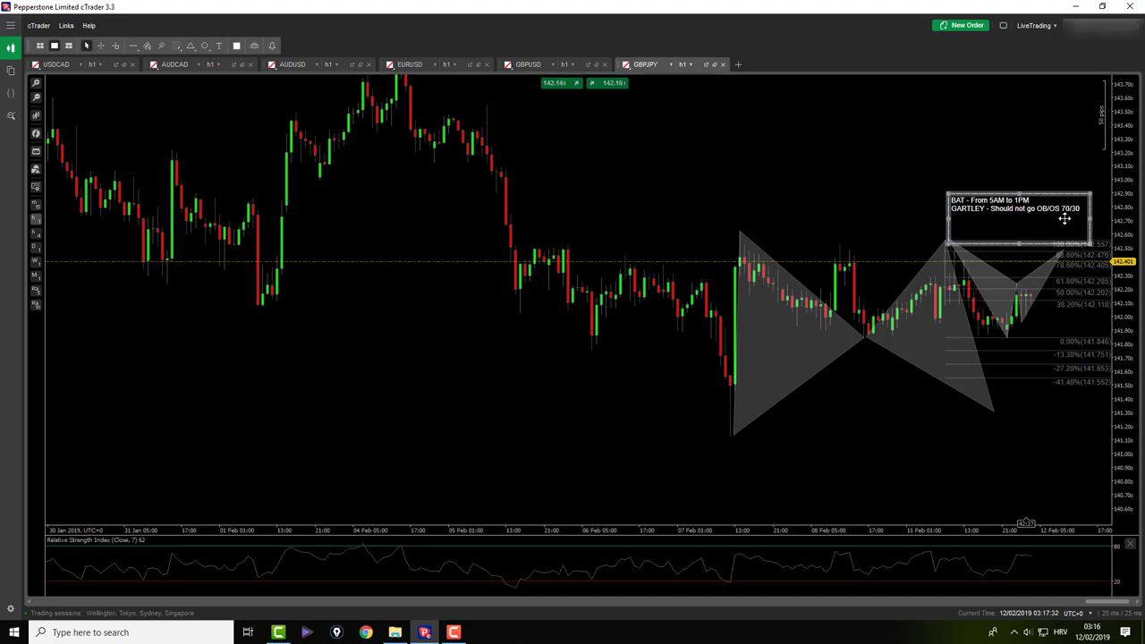
{"action": "left_click", "coordinate": [832, 210]}
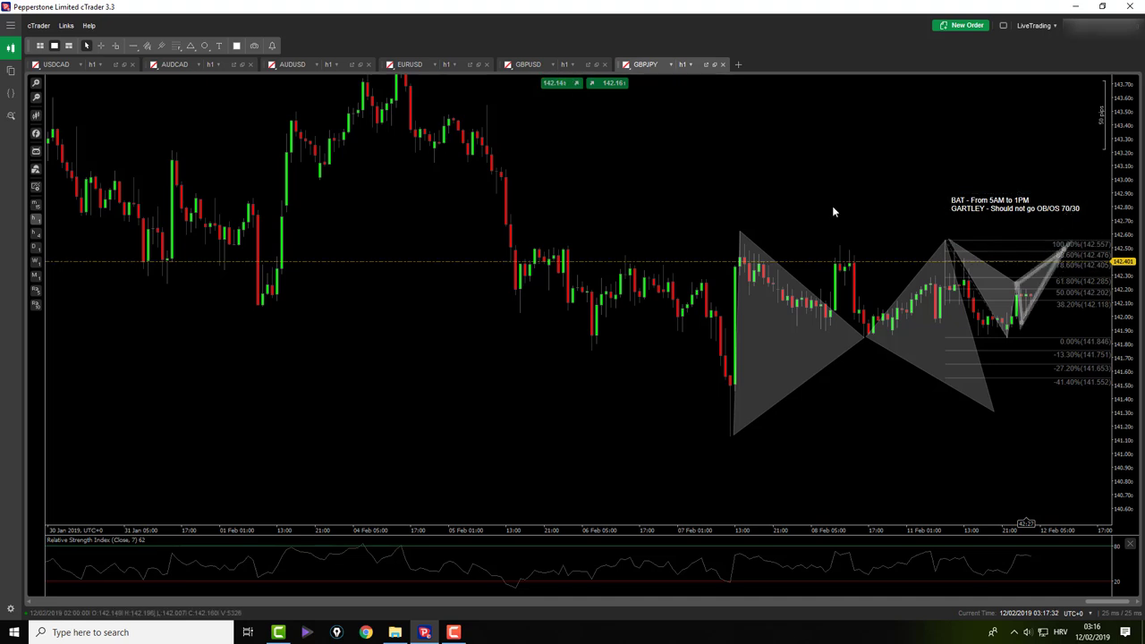
Step: Bring up the AUDUSD chart and stretch its price scale to examine the open trade against the Fibonacci levels
{"action": "left_click", "coordinate": [556, 65]}
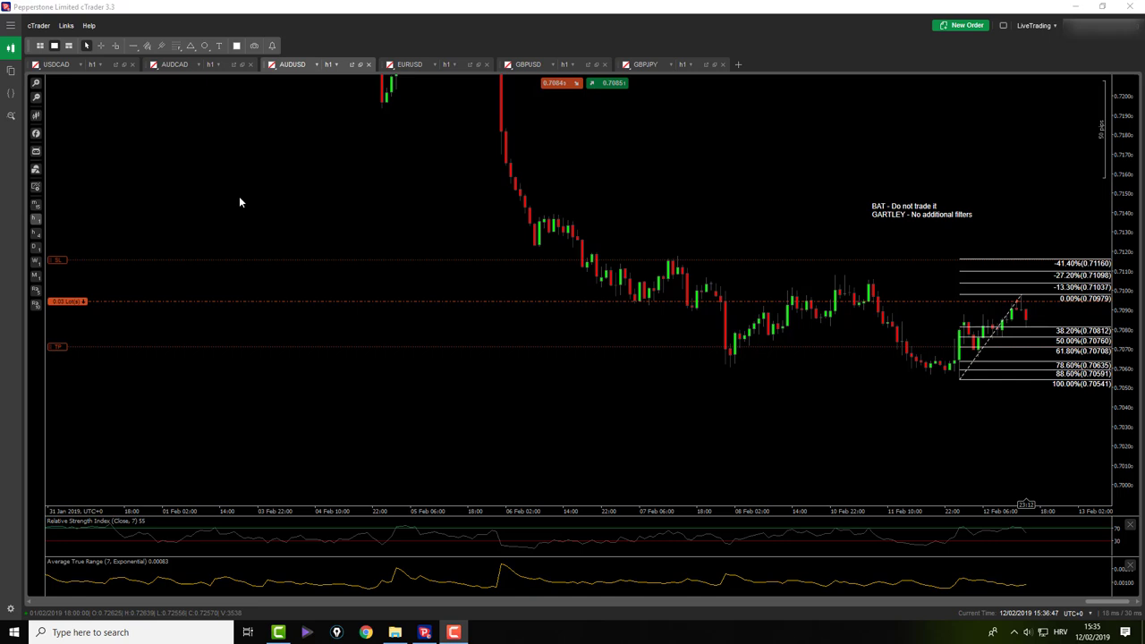
{"action": "left_click", "coordinate": [672, 214]}
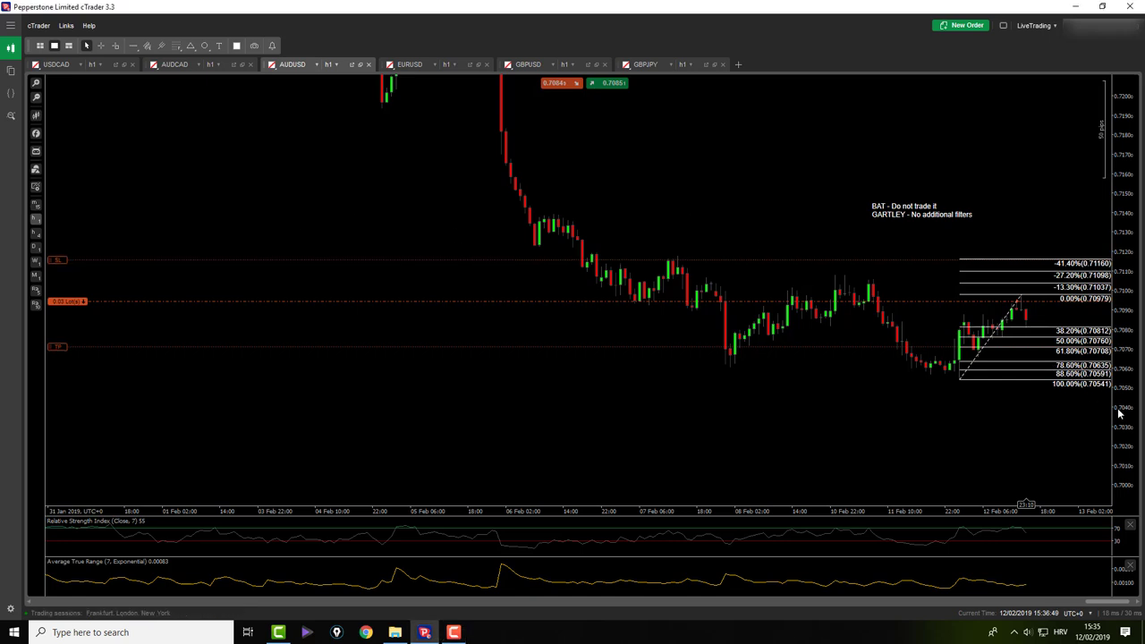
{"action": "left_click_drag", "start_coordinate": [1121, 413], "coordinate": [1117, 302]}
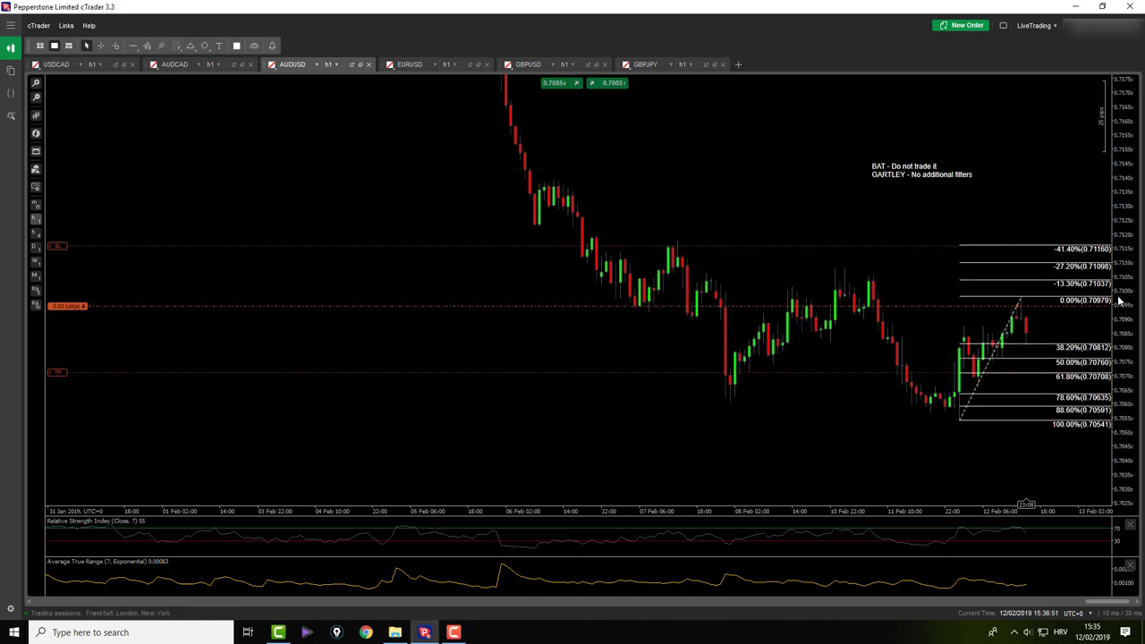
Step: Move the stop loss of the open AUDUSD position down to its entry price level
{"action": "scroll", "coordinate": [1118, 301], "scroll_direction": "up", "scroll_amount": 3}
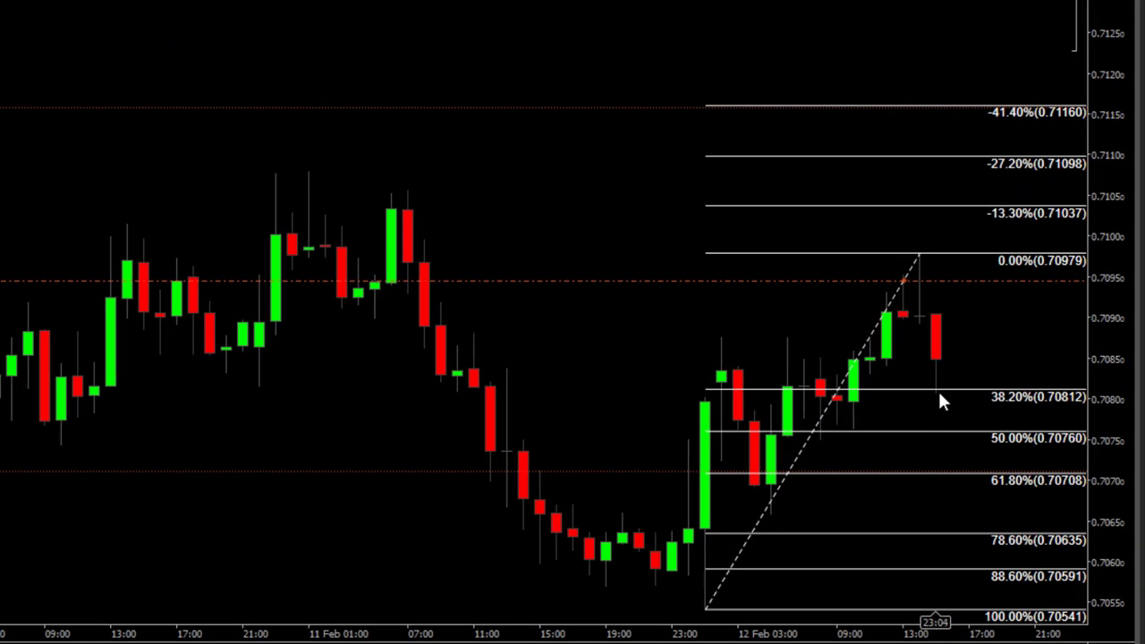
{"action": "left_click_drag", "start_coordinate": [970, 355], "coordinate": [967, 327]}
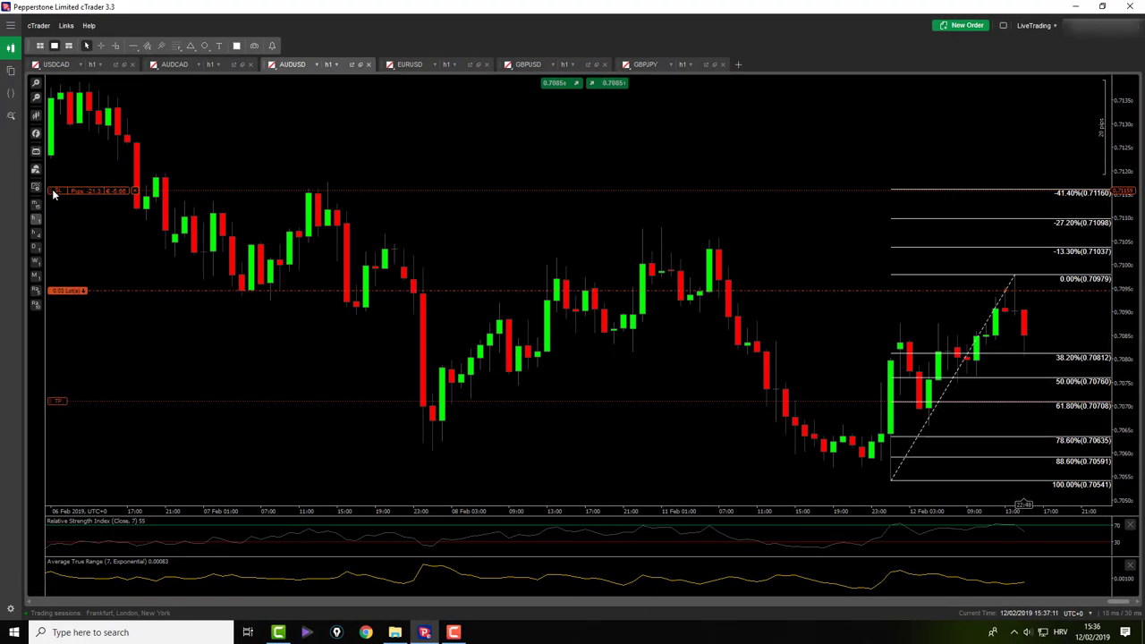
{"action": "left_click_drag", "start_coordinate": [53, 194], "coordinate": [51, 293]}
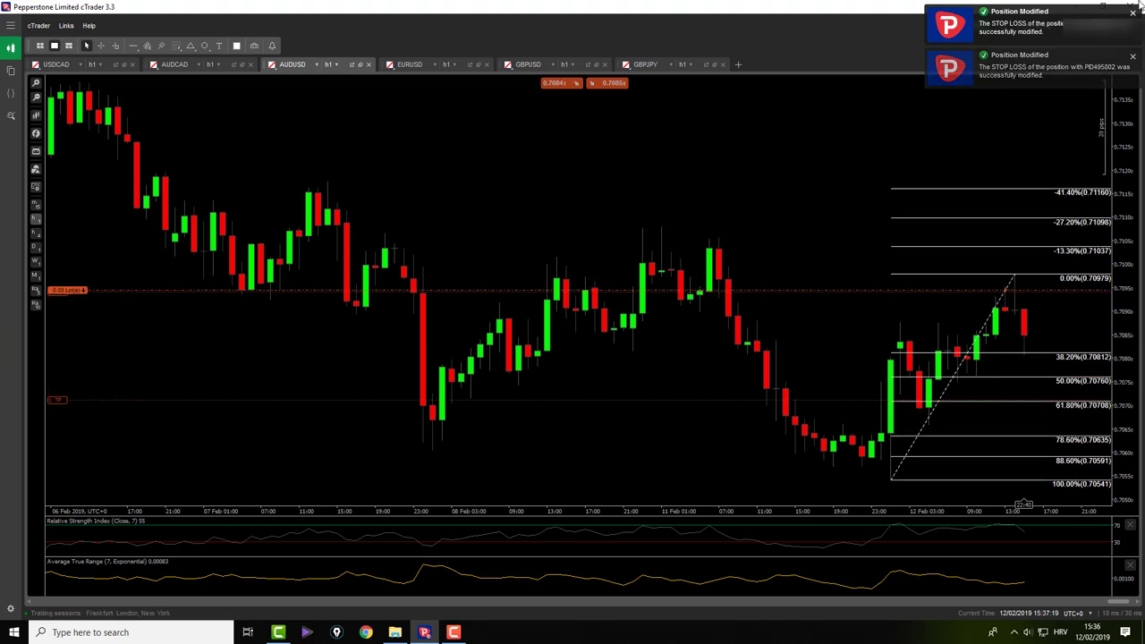
Step: Look over the USDCAD and AUDUSD charts for new patterns
{"action": "left_click", "coordinate": [69, 64]}
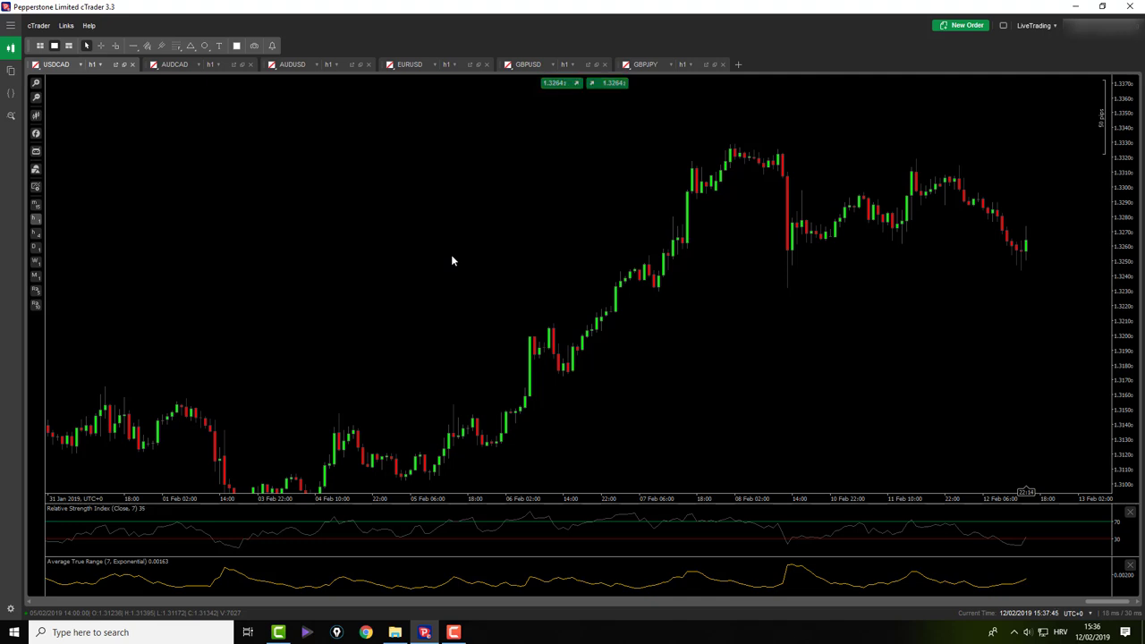
{"action": "left_click", "coordinate": [292, 64]}
{"action": "left_click", "coordinate": [55, 65]}
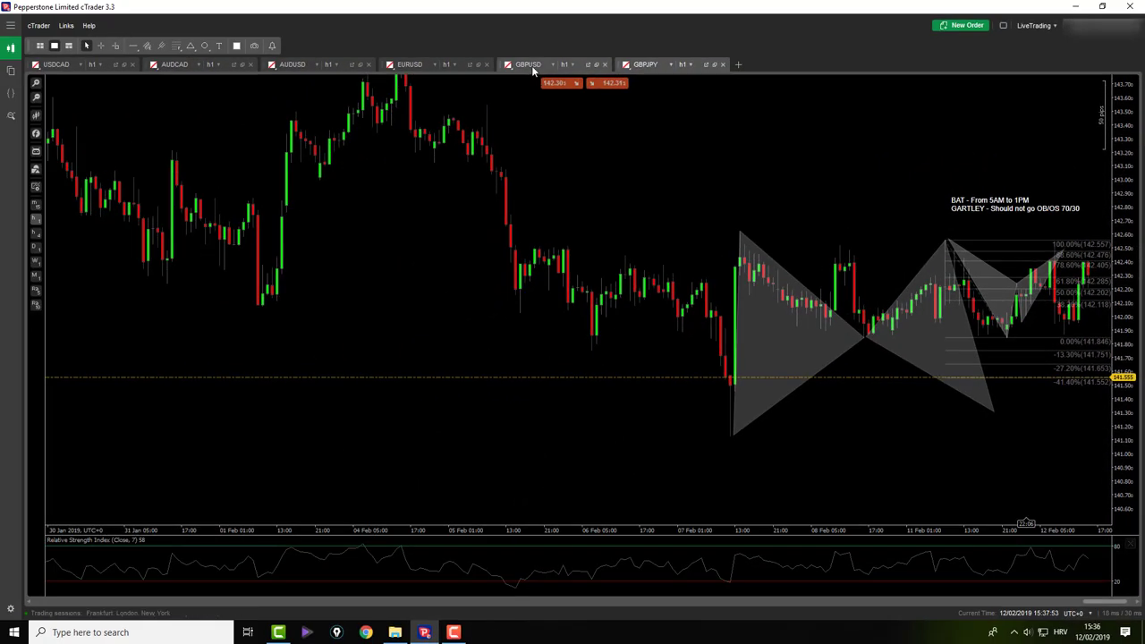
Step: Move the 0% end of GBPUSD's Fibonacci retracement to the 12 February low at about 1.28322
{"action": "left_click", "coordinate": [531, 67]}
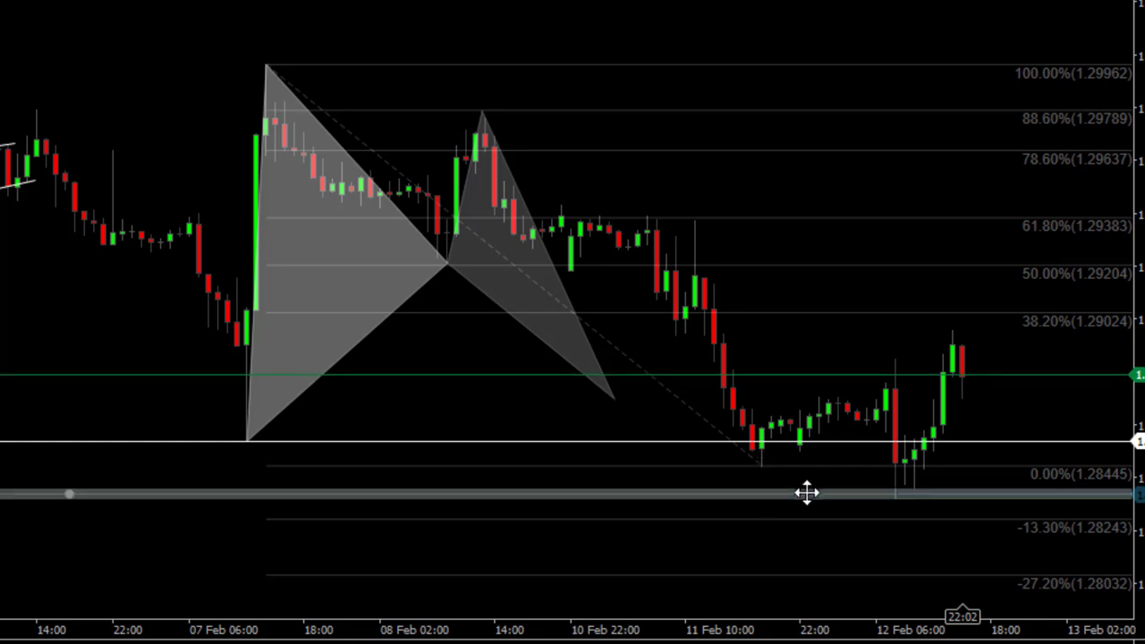
{"action": "left_click_drag", "start_coordinate": [759, 466], "coordinate": [896, 499]}
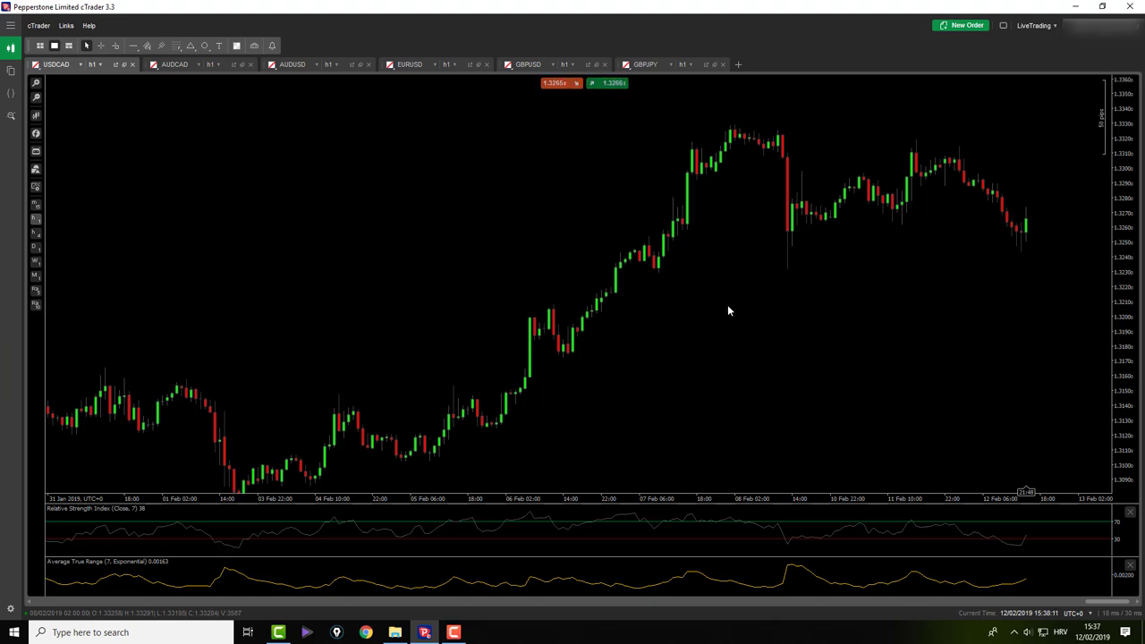
Step: Draw a Fibonacci retracement on USDCAD from the 8 February low at about 1.32306 to the 11 February high at about 1.3319
{"action": "left_click", "coordinate": [181, 48]}
{"action": "left_click", "coordinate": [190, 60]}
{"action": "left_click_drag", "start_coordinate": [871, 182], "coordinate": [916, 141]}
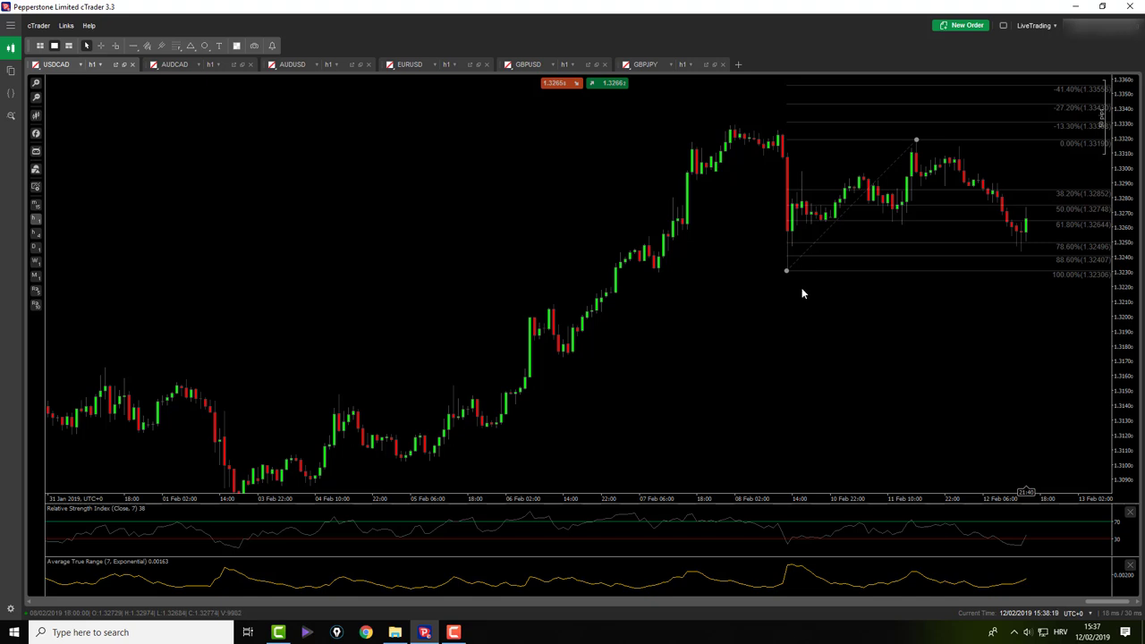
{"action": "right_click", "coordinate": [309, 207]}
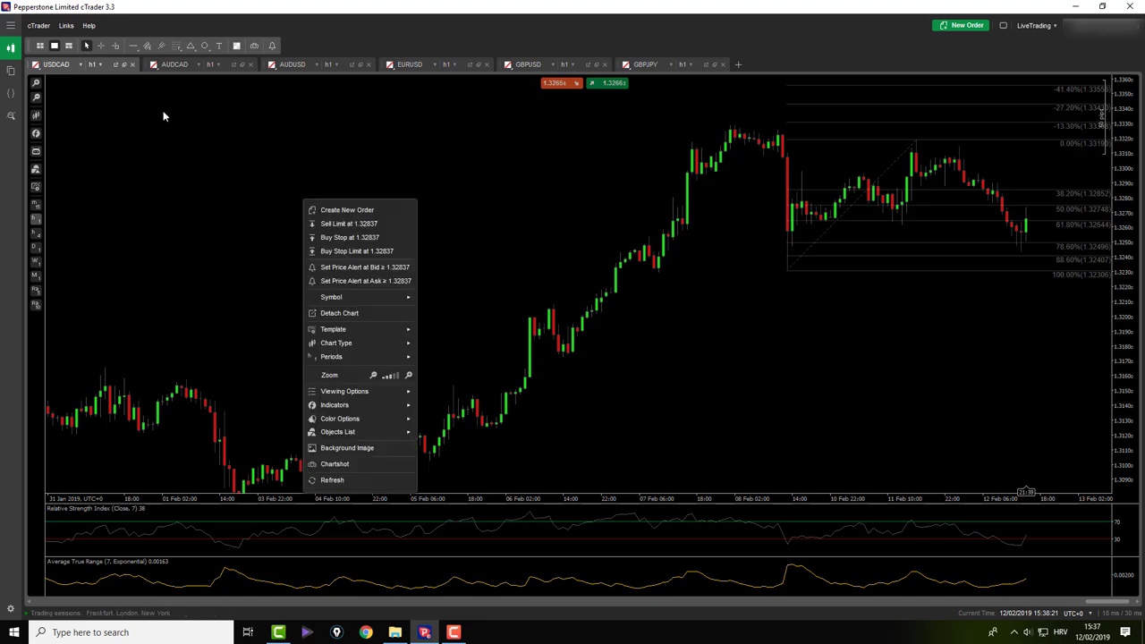
{"action": "left_click", "coordinate": [161, 109]}
Step: Examine the AUDCAD chart, measuring from the retracement's 100% high to the latest swing high
{"action": "left_click", "coordinate": [155, 68]}
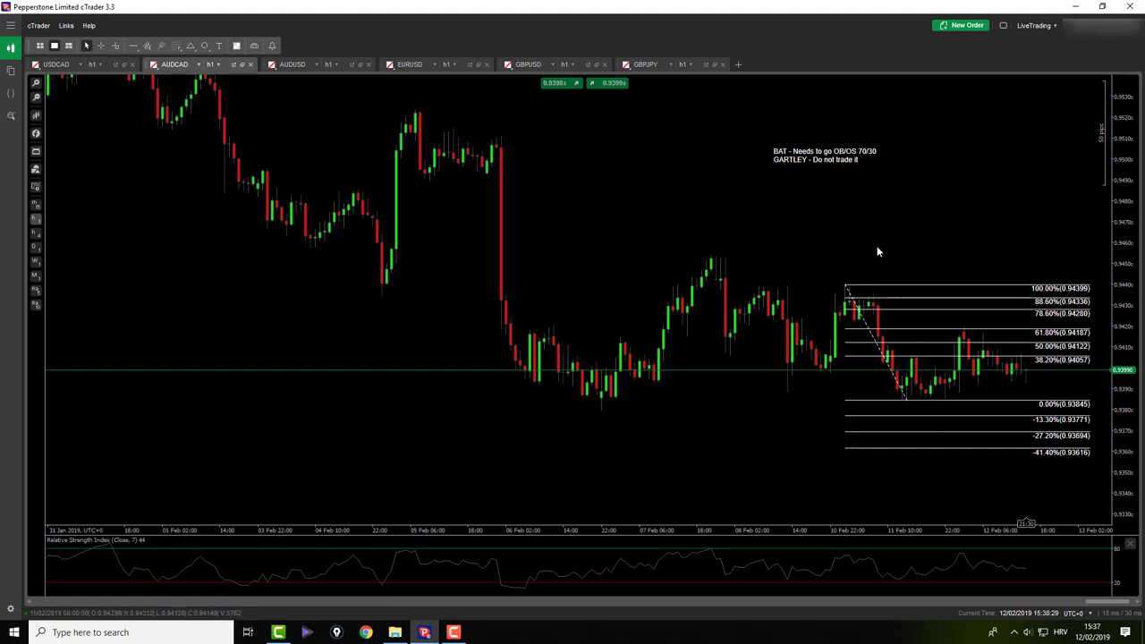
{"action": "middle_click", "coordinate": [812, 304]}
{"action": "left_click_drag", "start_coordinate": [845, 283], "coordinate": [962, 333]}
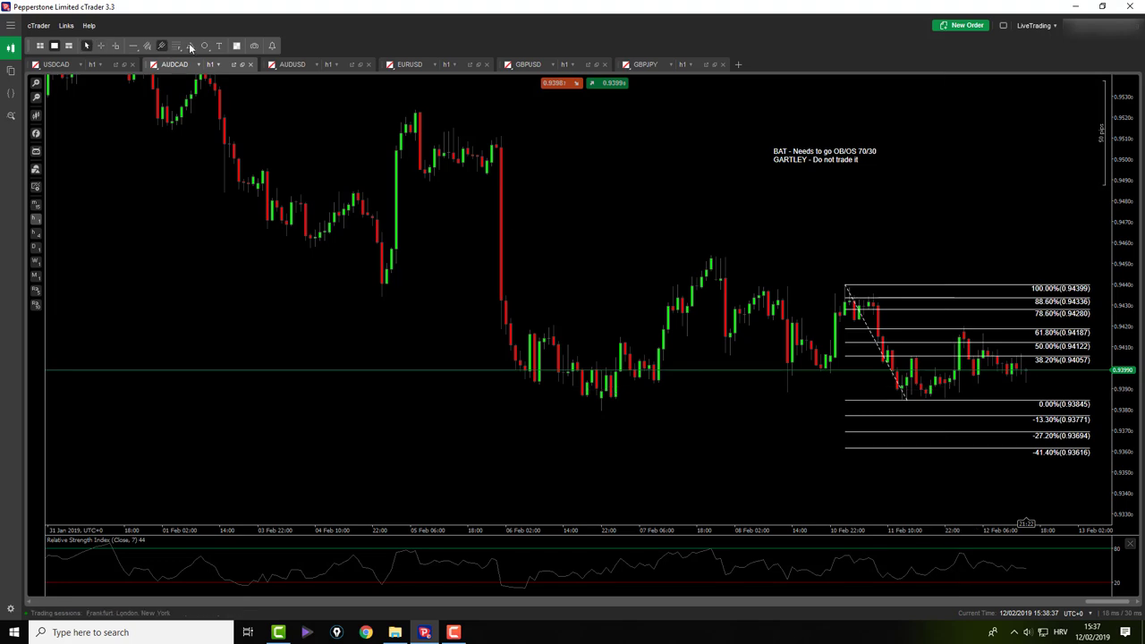
Step: Delete the Fibonacci retracement from the AUDUSD chart
{"action": "left_click", "coordinate": [300, 70]}
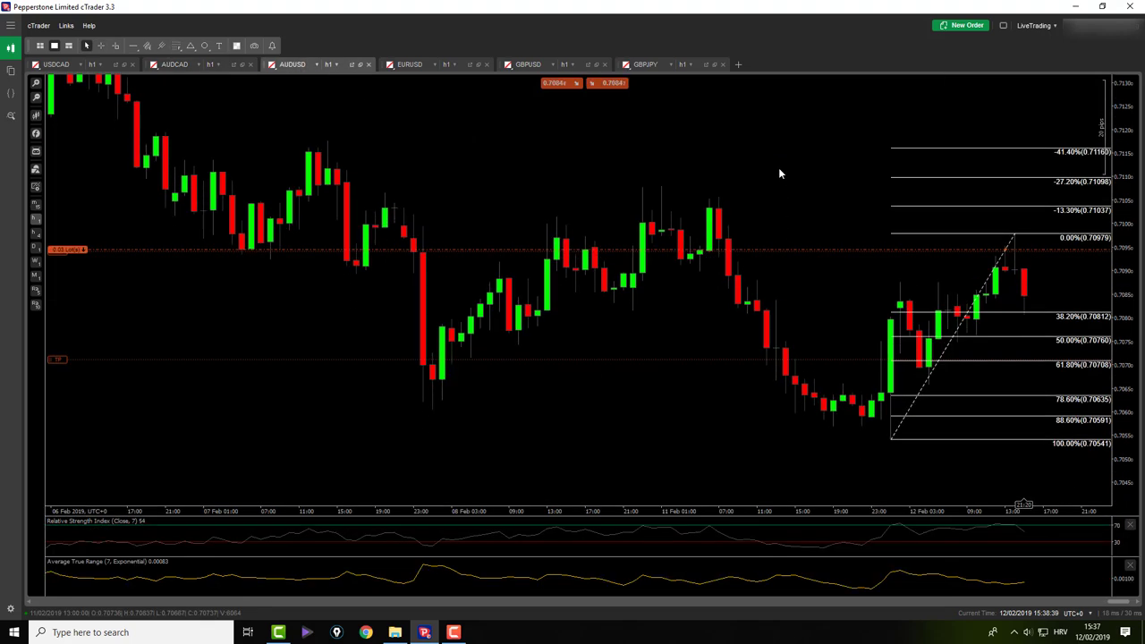
{"action": "scroll", "coordinate": [779, 169], "scroll_direction": "down", "scroll_amount": 1}
{"action": "left_click_drag", "start_coordinate": [779, 169], "coordinate": [740, 85]}
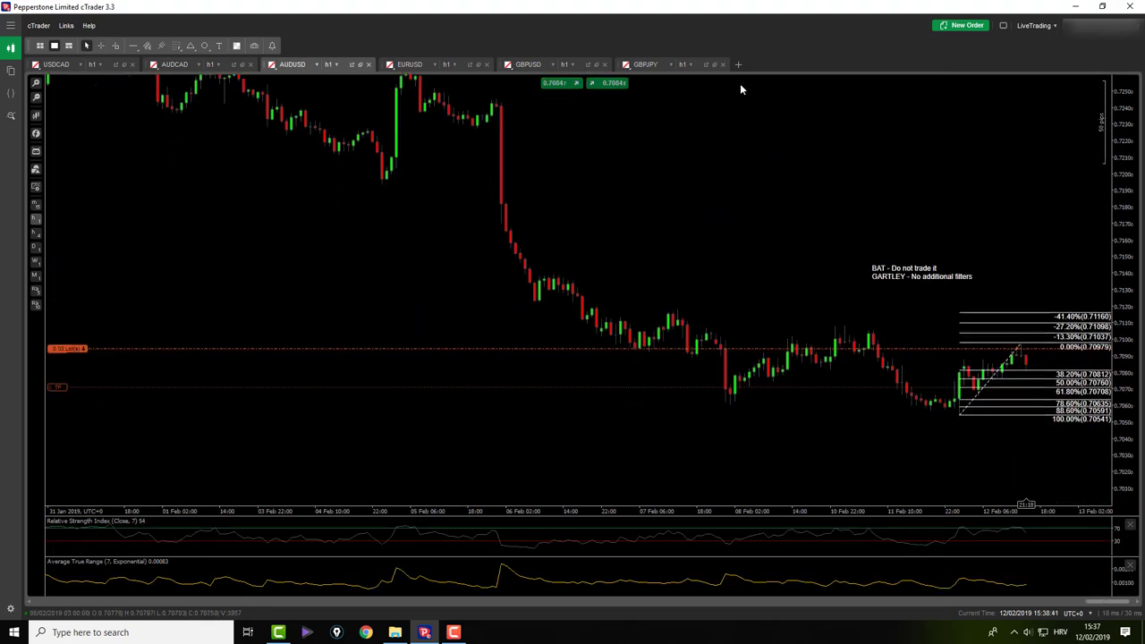
{"action": "scroll", "coordinate": [740, 83], "scroll_direction": "up", "scroll_amount": 3}
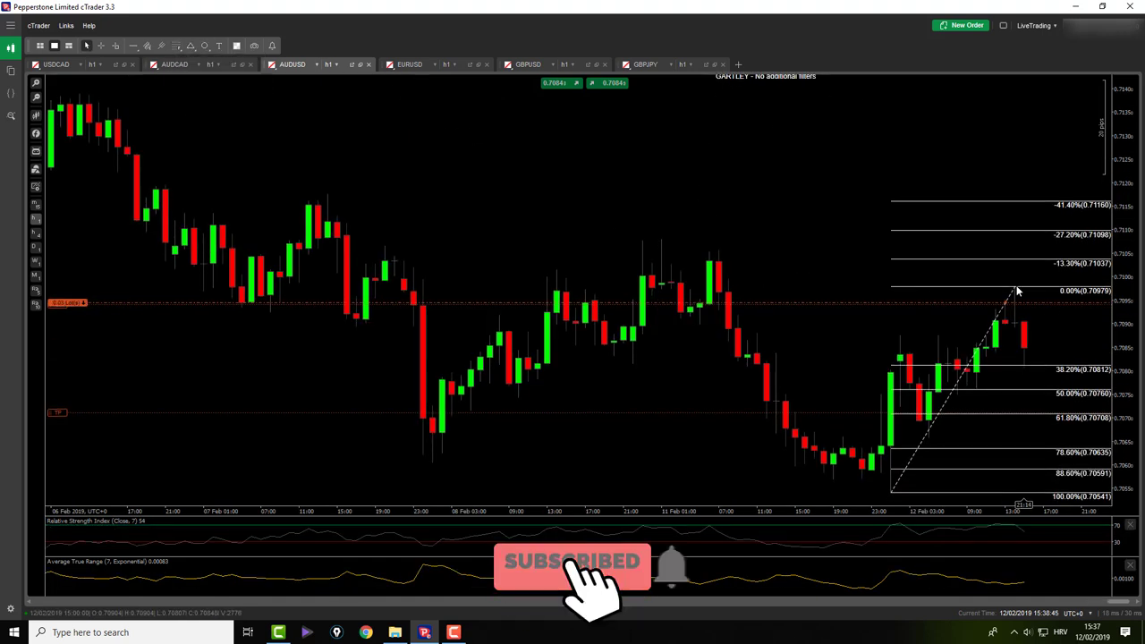
{"action": "key", "text": "Delete"}
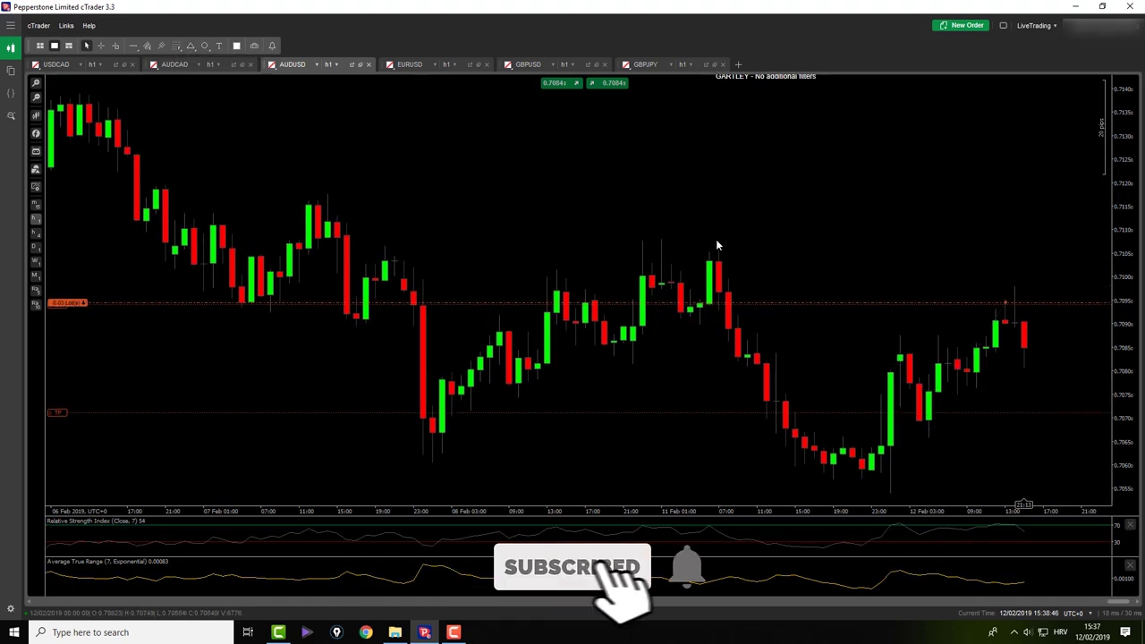
Step: Draw a triangle on AUDUSD joining the 11 February high near 0.7109, the following low near 0.7054 and the rebound high near 0.7088
{"action": "left_click", "coordinate": [191, 47]}
{"action": "left_click", "coordinate": [213, 87]}
{"action": "left_click_drag", "start_coordinate": [658, 238], "coordinate": [887, 489]}
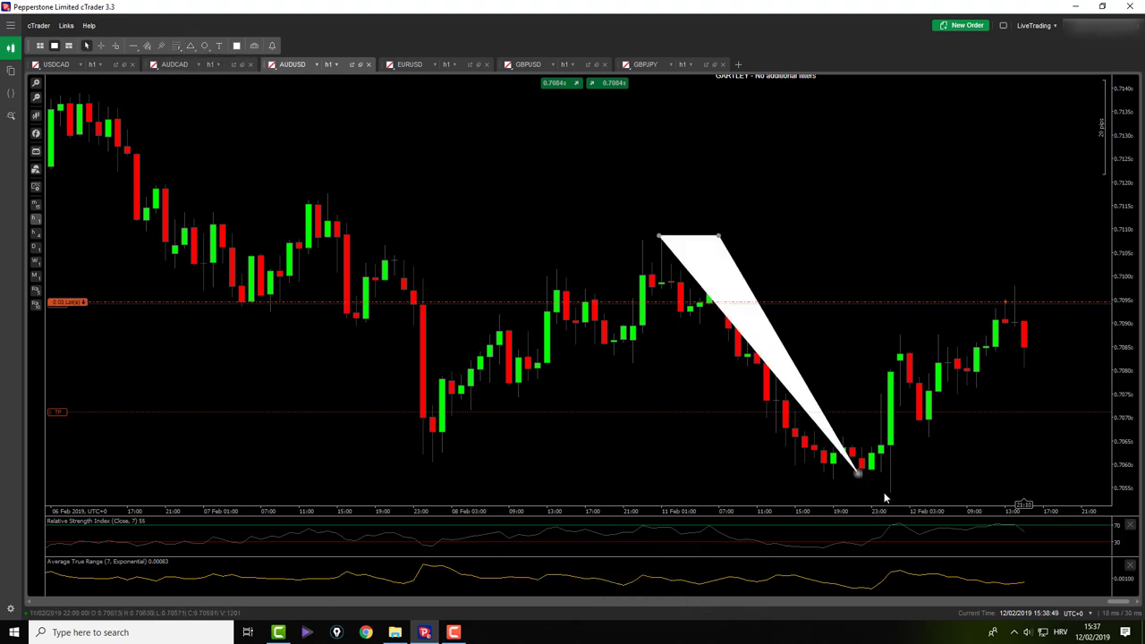
{"action": "left_click", "coordinate": [904, 337]}
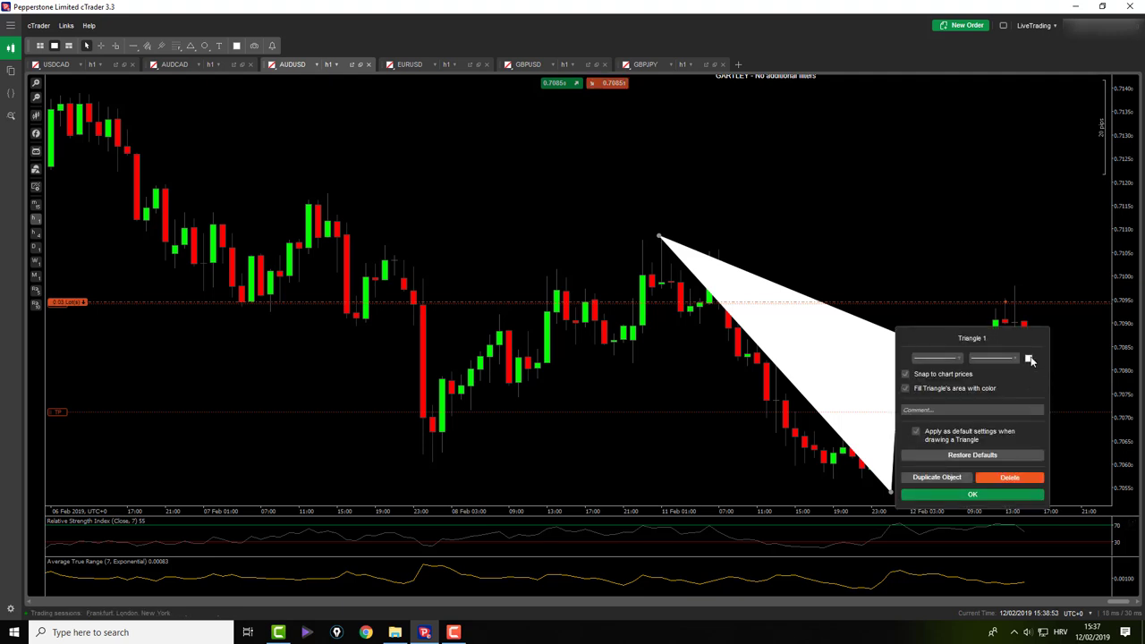
Step: Give the new AUDUSD triangle a semi-transparent white fill, about 72FFFFFF
{"action": "left_click", "coordinate": [1028, 359]}
{"action": "left_click_drag", "start_coordinate": [1091, 564], "coordinate": [1078, 561]}
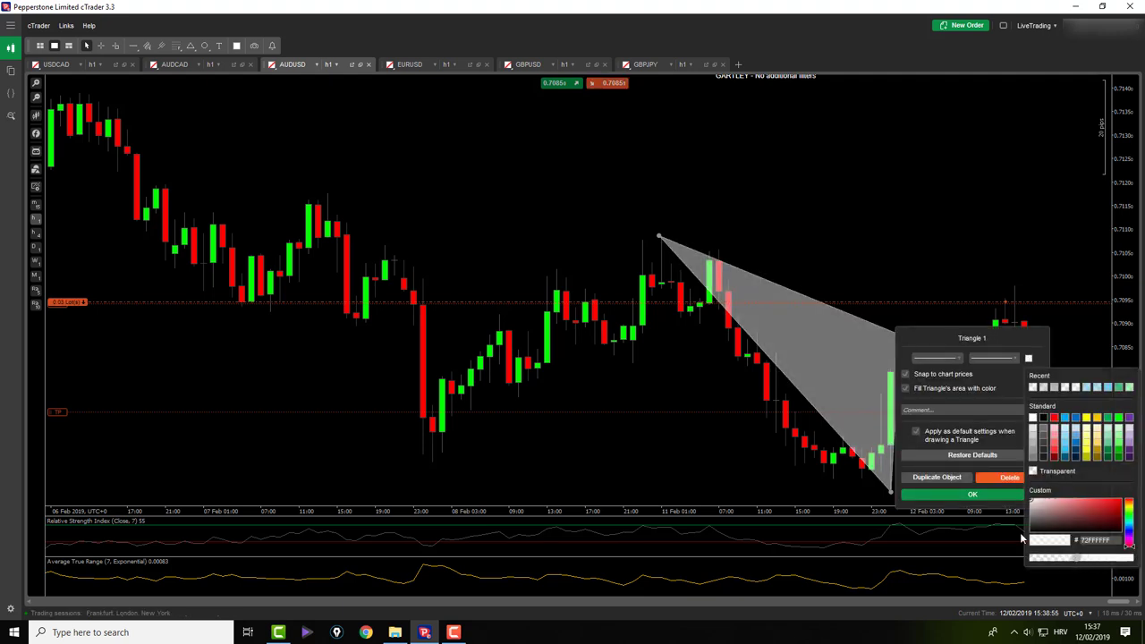
{"action": "left_click", "coordinate": [972, 495]}
{"action": "left_click", "coordinate": [838, 227]}
Step: Draw a second AUDUSD triangle from the rebound high near 0.7088 through the low near 0.7066 to the trade entry near 0.7095
{"action": "left_click", "coordinate": [192, 47]}
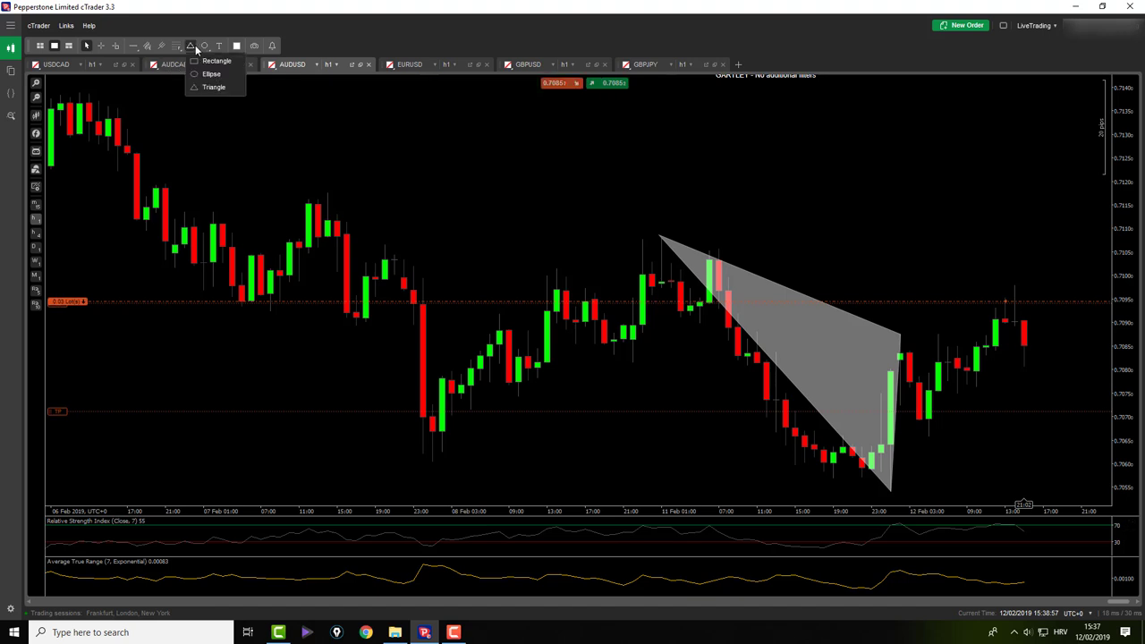
{"action": "left_click", "coordinate": [214, 87]}
{"action": "left_click", "coordinate": [930, 424]}
{"action": "left_click_drag", "start_coordinate": [899, 336], "coordinate": [1003, 300]}
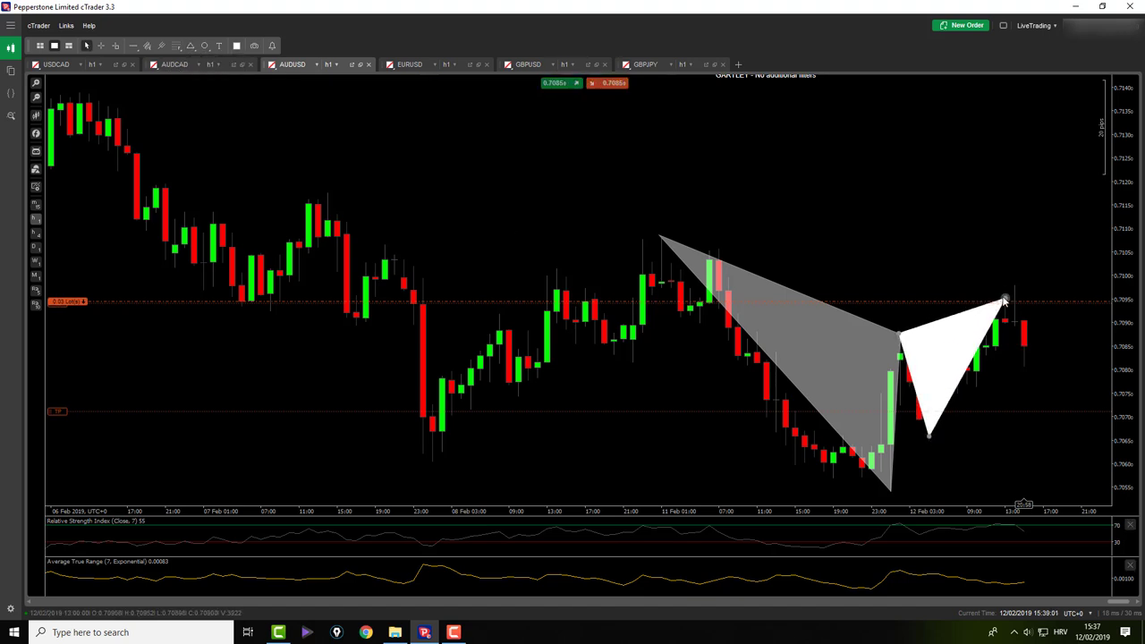
{"action": "mouse_move", "coordinate": [901, 336]}
{"action": "left_mouse_down"}
{"action": "mouse_move", "coordinate": [912, 333]}
{"action": "mouse_move", "coordinate": [901, 336]}
{"action": "left_mouse_up"}
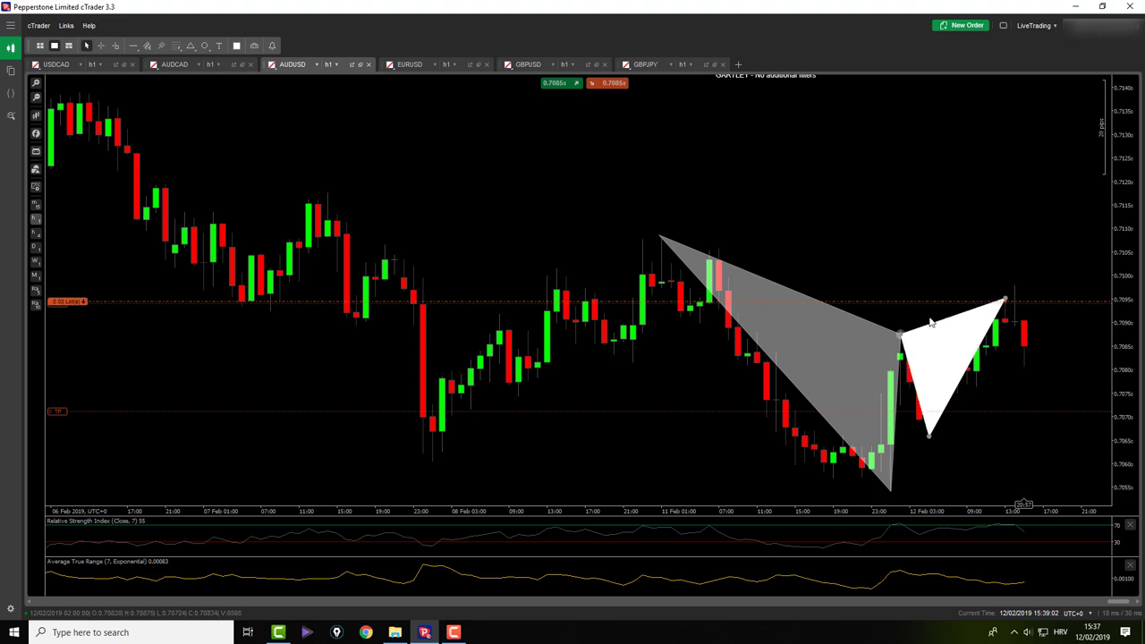
Step: Make the second AUDUSD triangle's white fill semi-transparent
{"action": "double_click", "coordinate": [1007, 297]}
{"action": "left_click", "coordinate": [979, 319]}
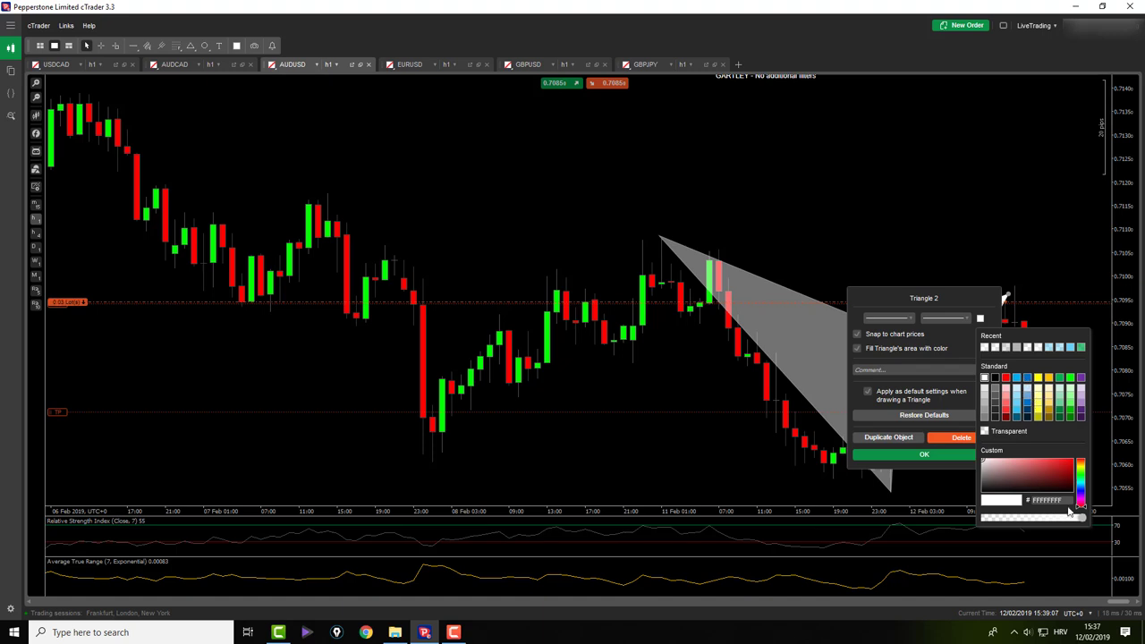
{"action": "left_click", "coordinate": [938, 454]}
Step: Draw a Fibonacci retracement on AUDUSD from the low at about 0.70541 to the 12 February high at about 0.70979
{"action": "left_click", "coordinate": [176, 46]}
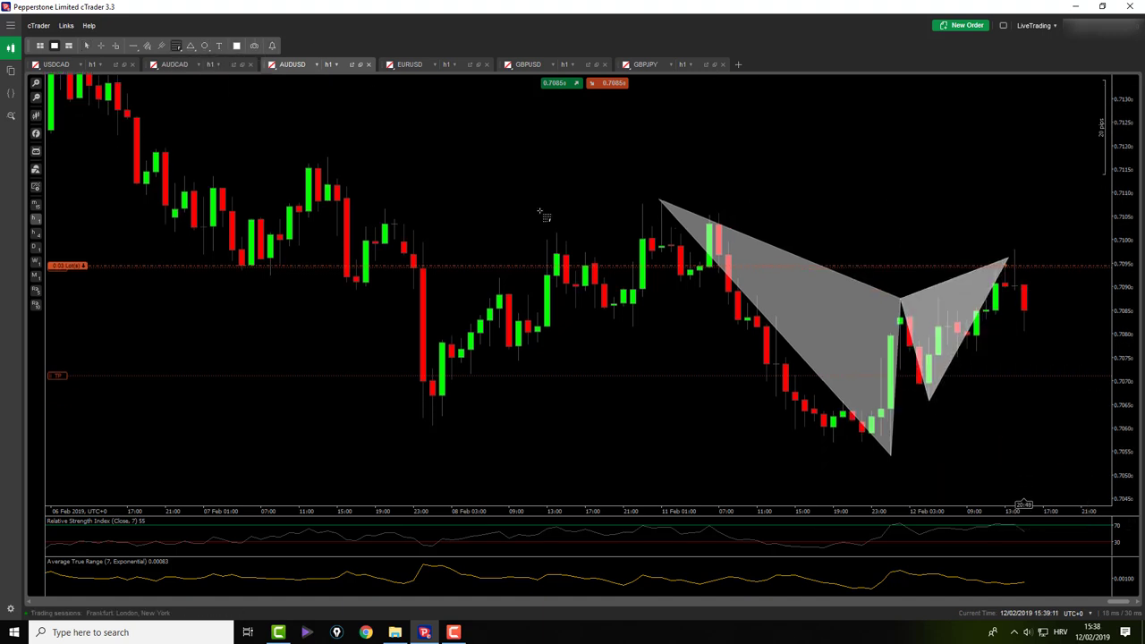
{"action": "left_click_drag", "start_coordinate": [890, 456], "coordinate": [1014, 251]}
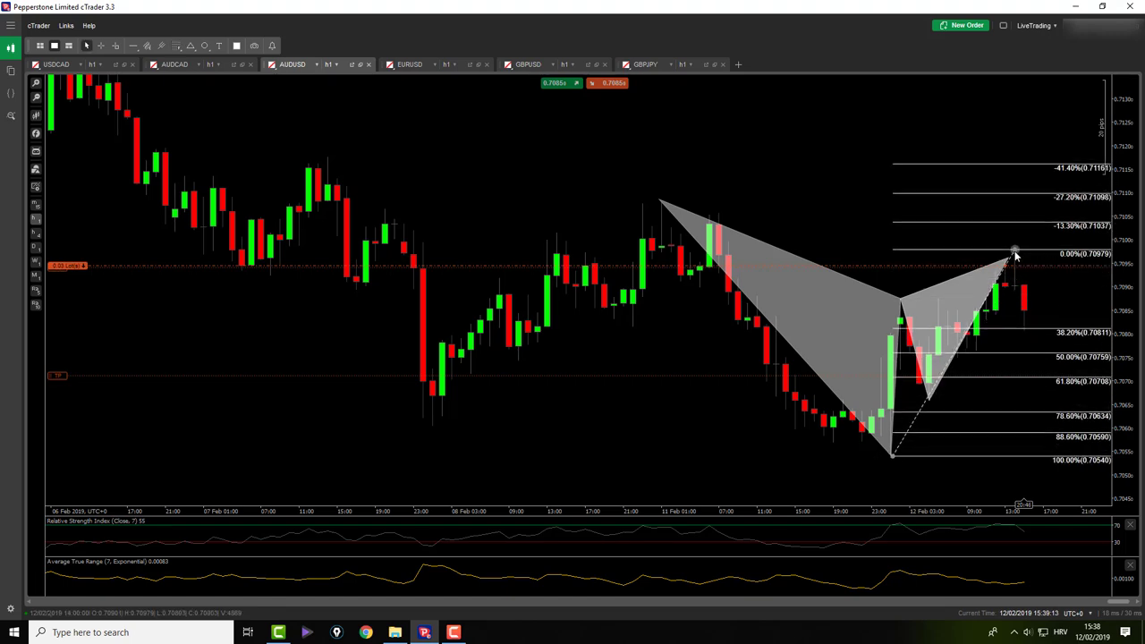
{"action": "left_click_drag", "start_coordinate": [893, 457], "coordinate": [902, 457]}
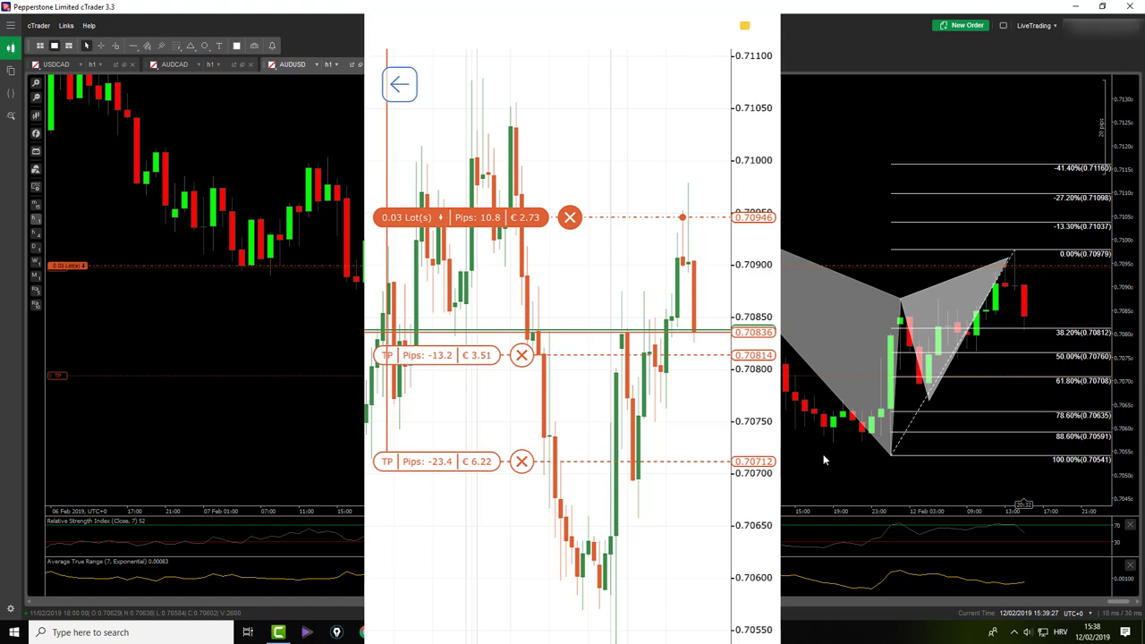
{"action": "middle_click", "coordinate": [1022, 334]}
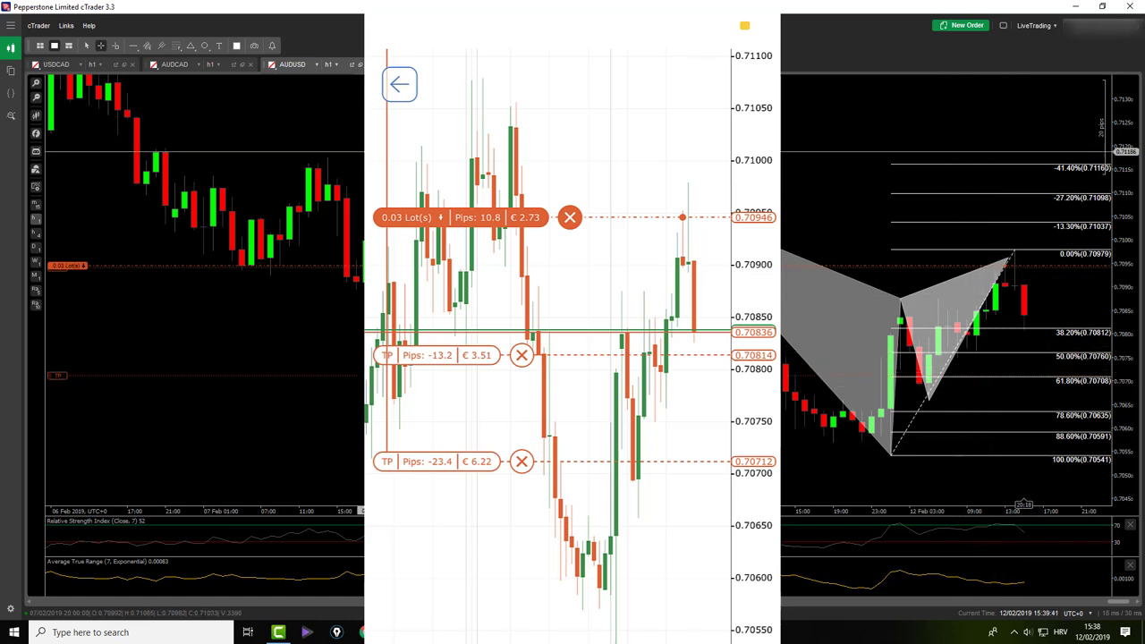
Step: Bring up the EURUSD chart and examine the latest lows and rebound against the horizontal level lines
{"action": "left_click", "coordinate": [409, 64]}
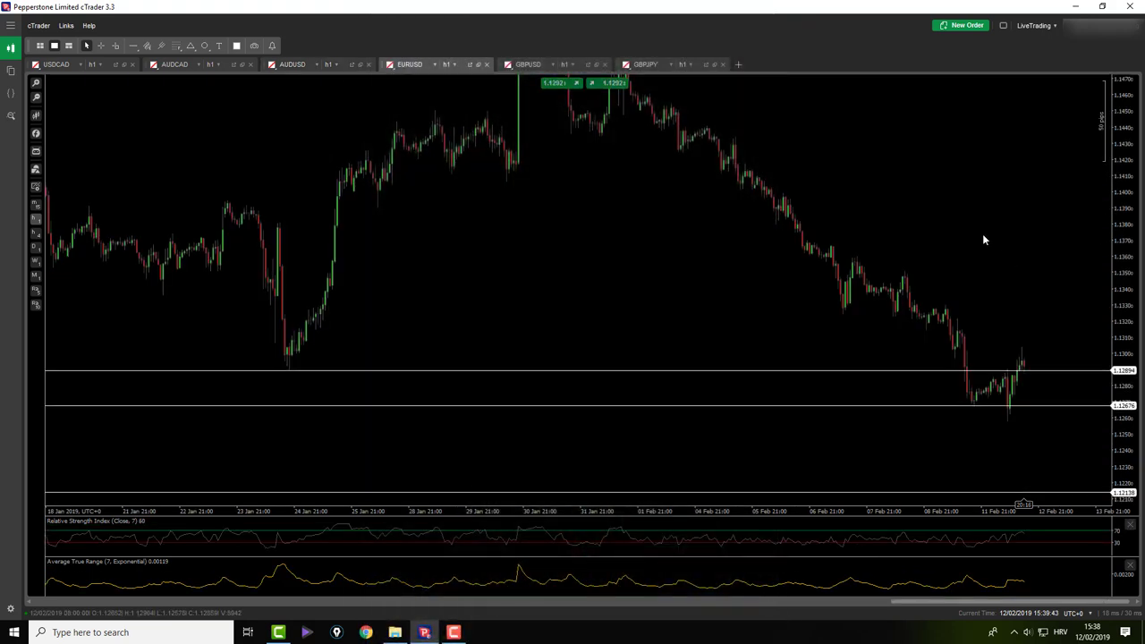
{"action": "left_click_drag", "start_coordinate": [983, 235], "coordinate": [983, 210]}
{"action": "middle_click", "coordinate": [1008, 416]}
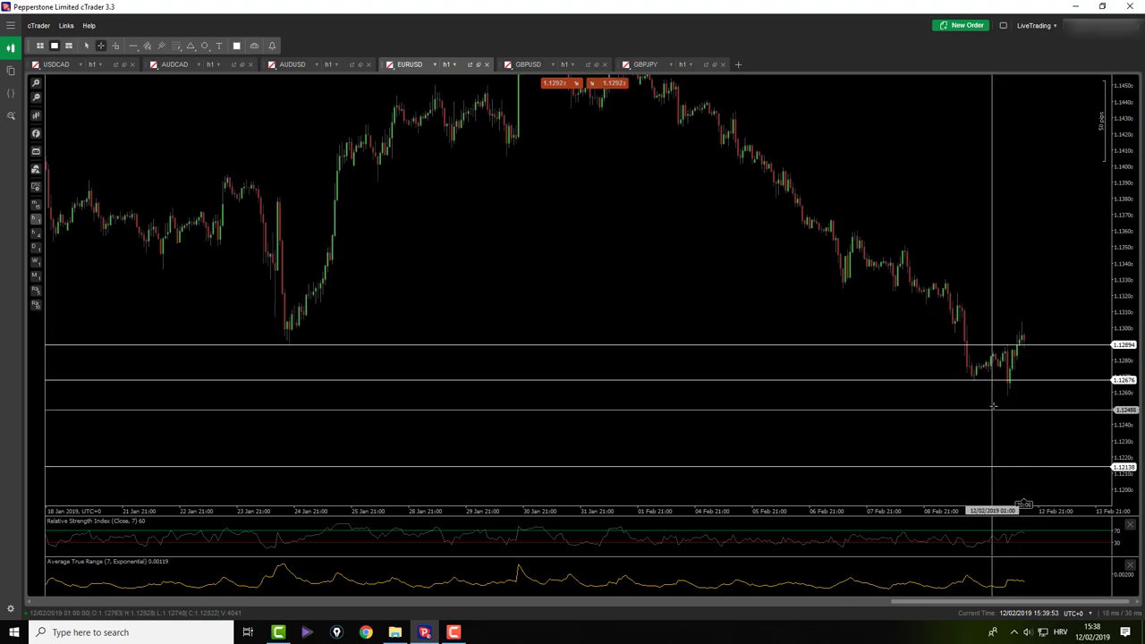
{"action": "key", "text": "Escape"}
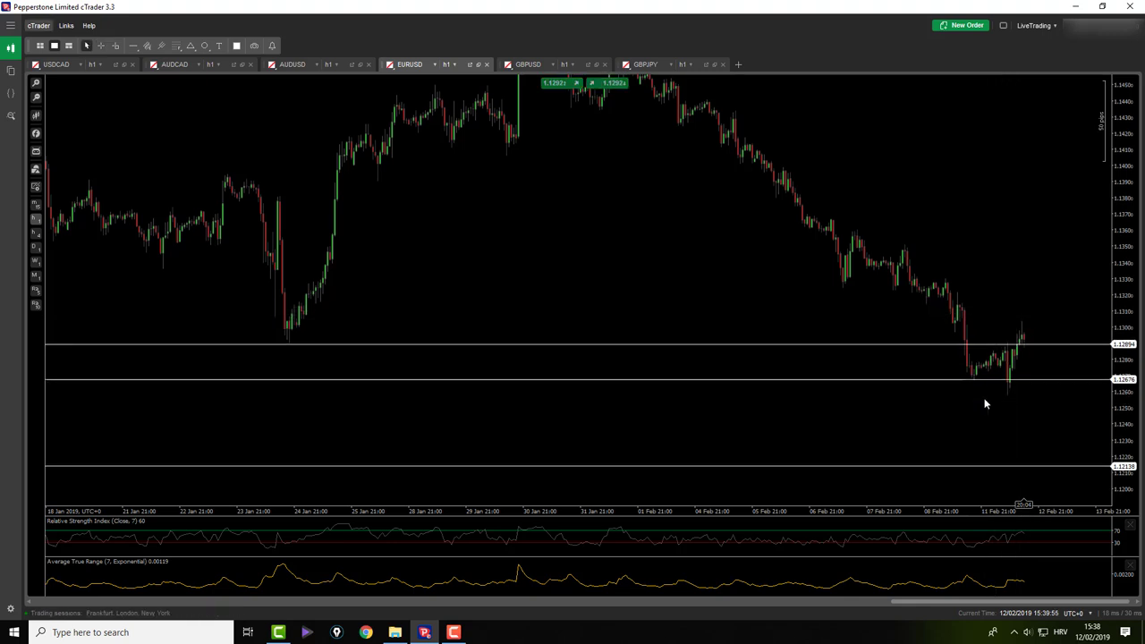
{"action": "key", "text": "Down"}
{"action": "key", "text": "Escape"}
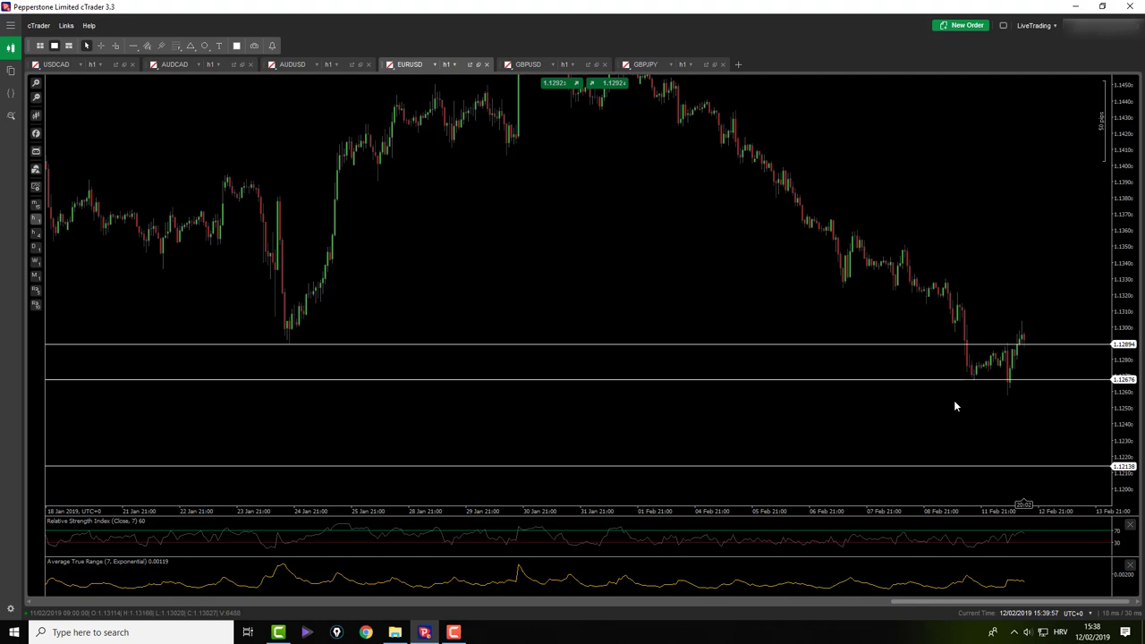
{"action": "scroll", "coordinate": [953, 401], "scroll_direction": "up", "scroll_amount": 2}
{"action": "left_click_drag", "start_coordinate": [968, 211], "coordinate": [972, 175]}
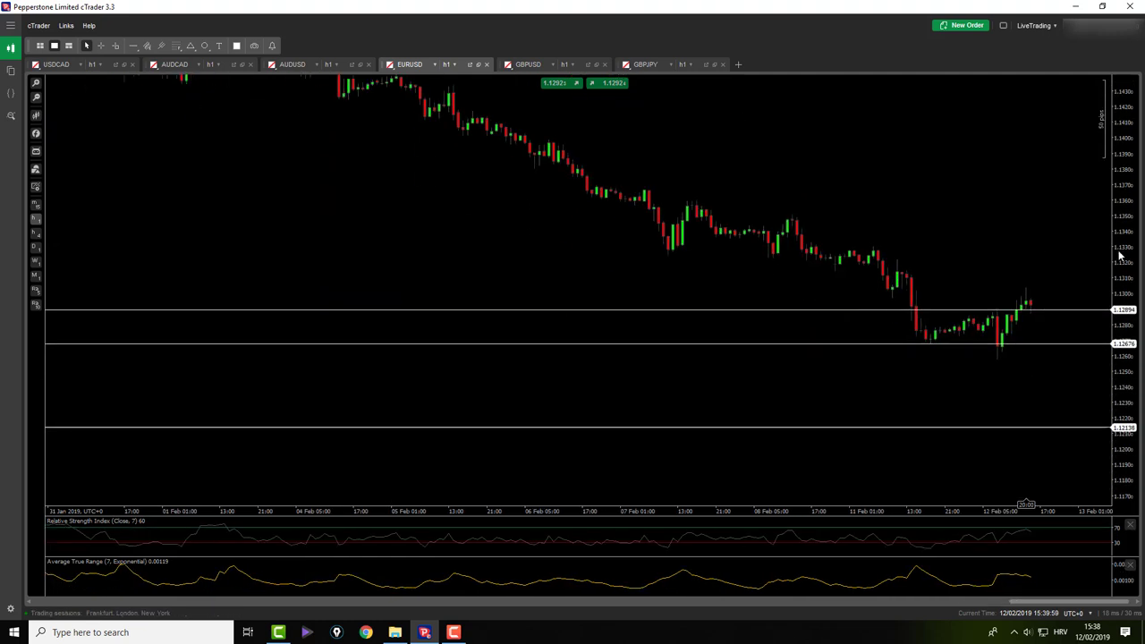
{"action": "left_click_drag", "start_coordinate": [1119, 253], "coordinate": [1115, 222]}
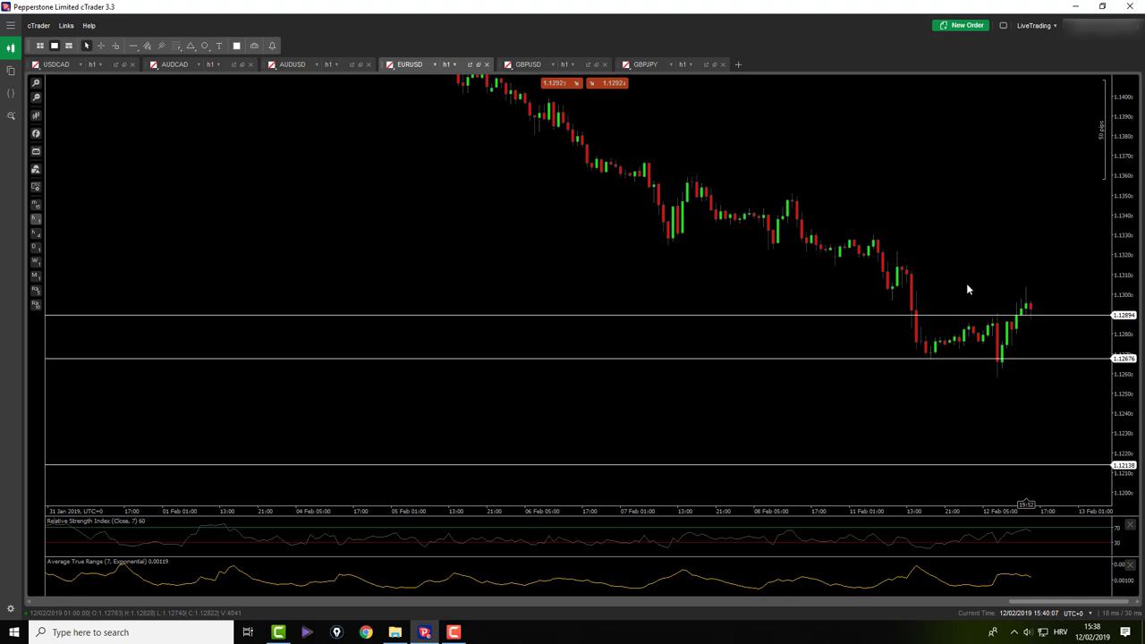
Step: Bring up the GBPUSD chart and check the drop from the 7 February high against the Fibonacci levels with the crosshair
{"action": "left_click", "coordinate": [530, 67]}
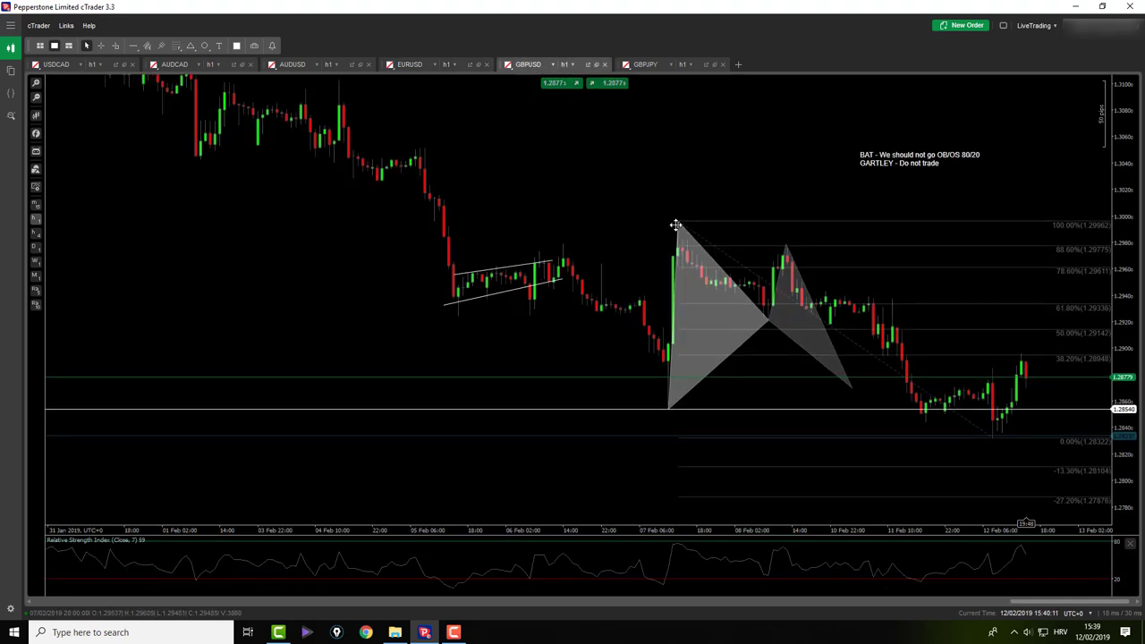
{"action": "middle_click", "coordinate": [686, 198]}
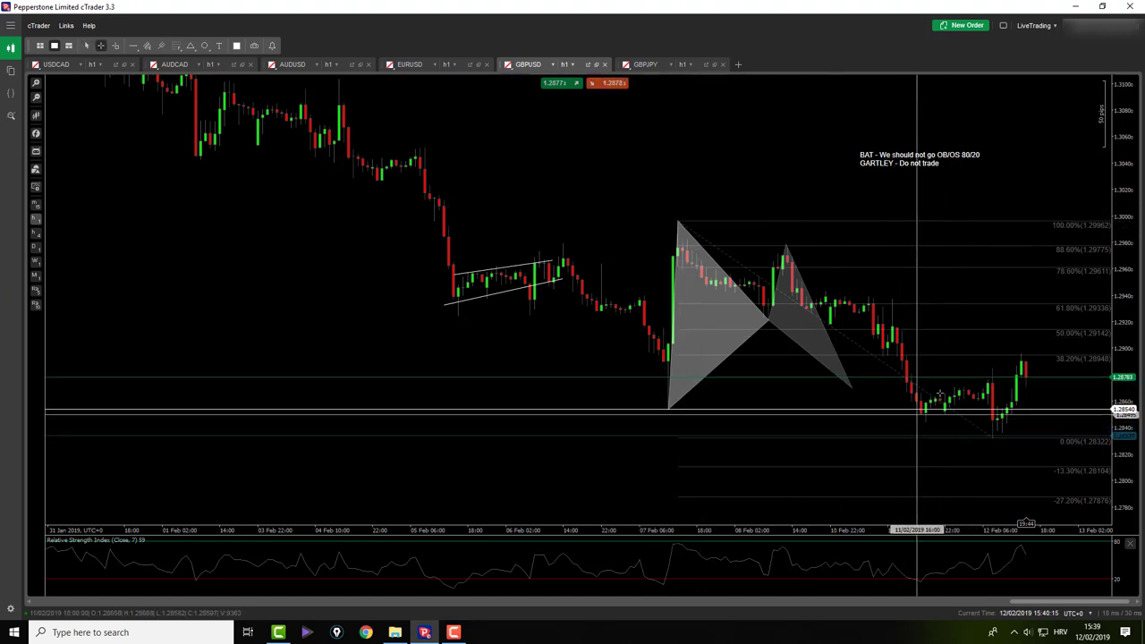
{"action": "middle_click", "coordinate": [985, 359]}
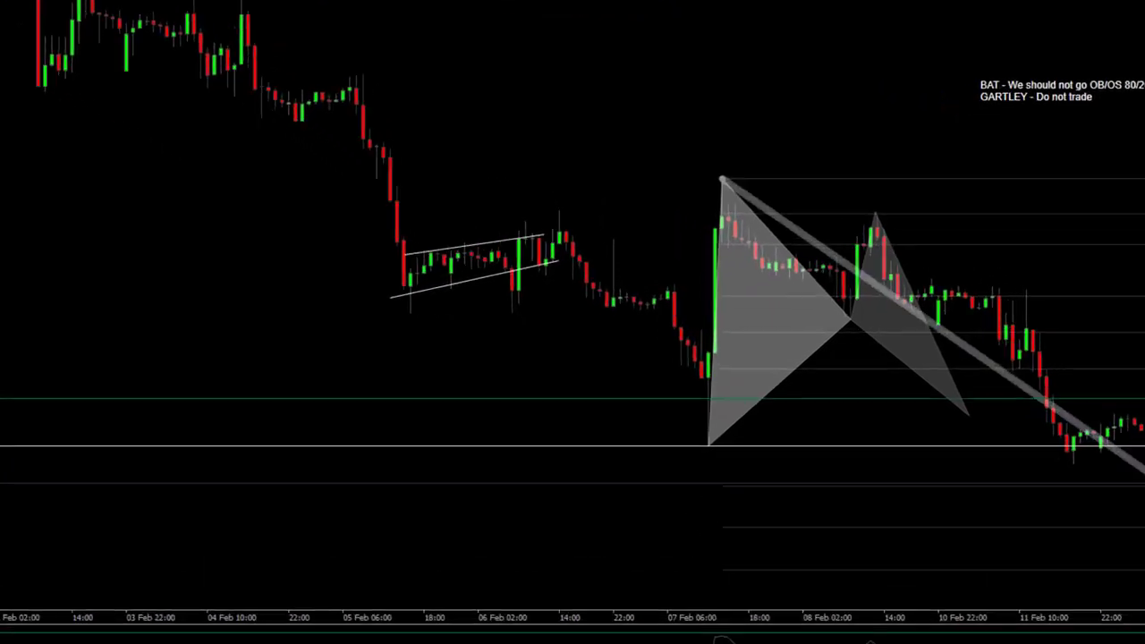
Step: Re-anchor the GBPUSD Fibonacci retracement's end to the 7 February low at about 1.28539 and check the 12 February low against its extension levels
{"action": "left_click_drag", "start_coordinate": [992, 438], "coordinate": [669, 410]}
{"action": "left_click_drag", "start_coordinate": [261, 422], "coordinate": [262, 422]}
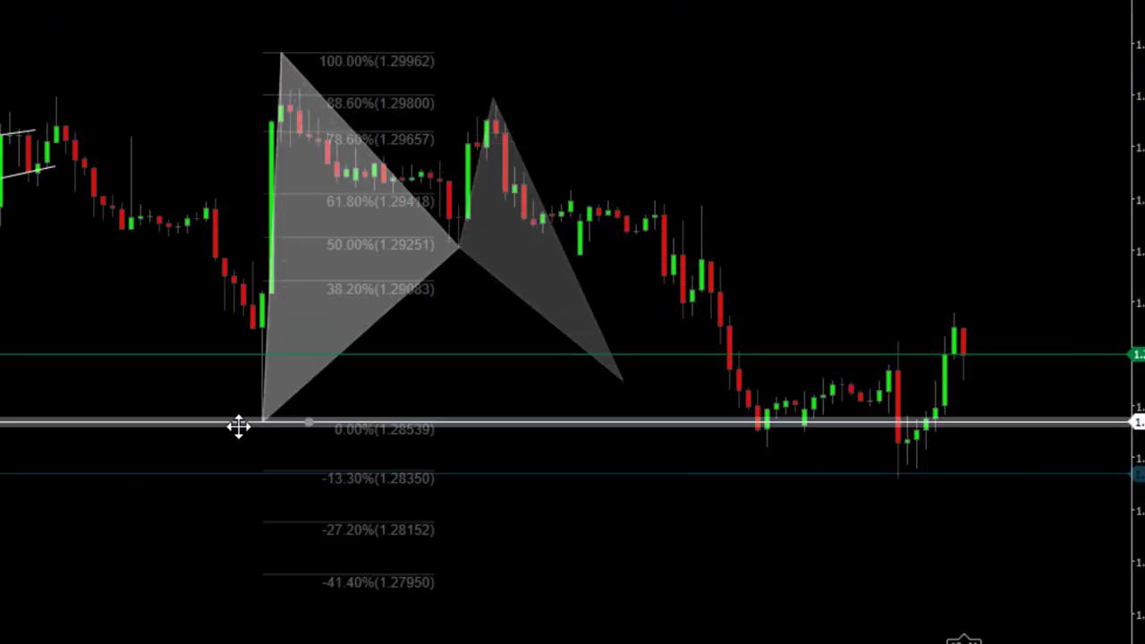
{"action": "middle_click", "coordinate": [244, 437]}
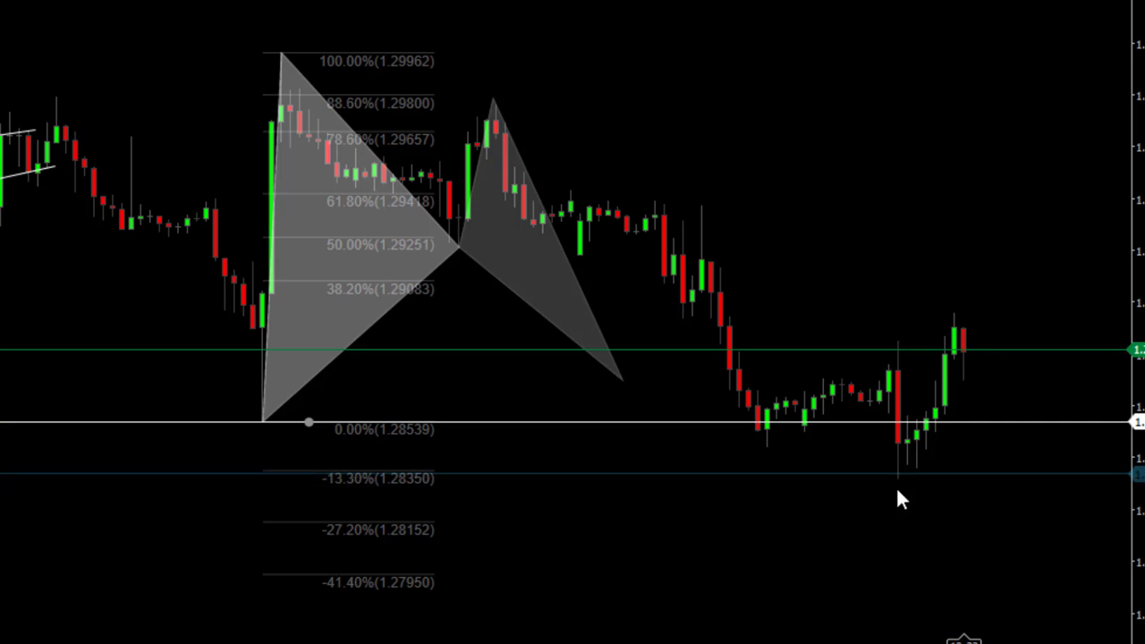
{"action": "scroll", "coordinate": [896, 492], "scroll_direction": "up", "scroll_amount": 3}
{"action": "left_click_drag", "start_coordinate": [895, 490], "coordinate": [898, 312]}
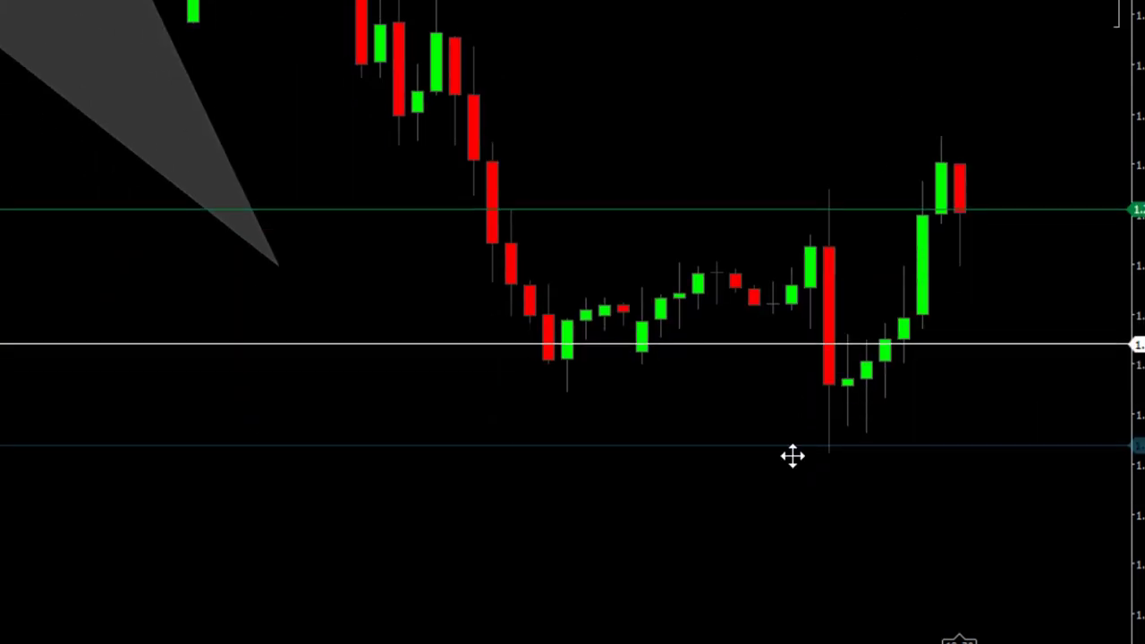
{"action": "mouse_move", "coordinate": [849, 431]}
{"action": "left_mouse_down"}
{"action": "mouse_move", "coordinate": [820, 453]}
{"action": "mouse_move", "coordinate": [816, 474]}
{"action": "mouse_move", "coordinate": [936, 161]}
{"action": "left_mouse_up"}
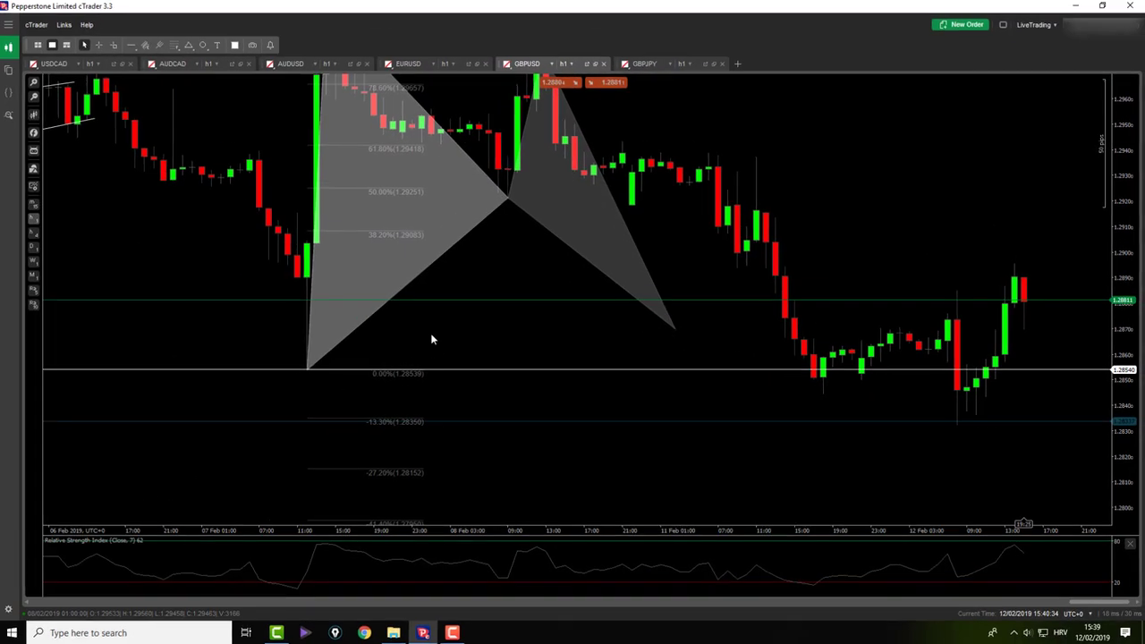
{"action": "scroll", "coordinate": [443, 364], "scroll_direction": "down", "scroll_amount": 2}
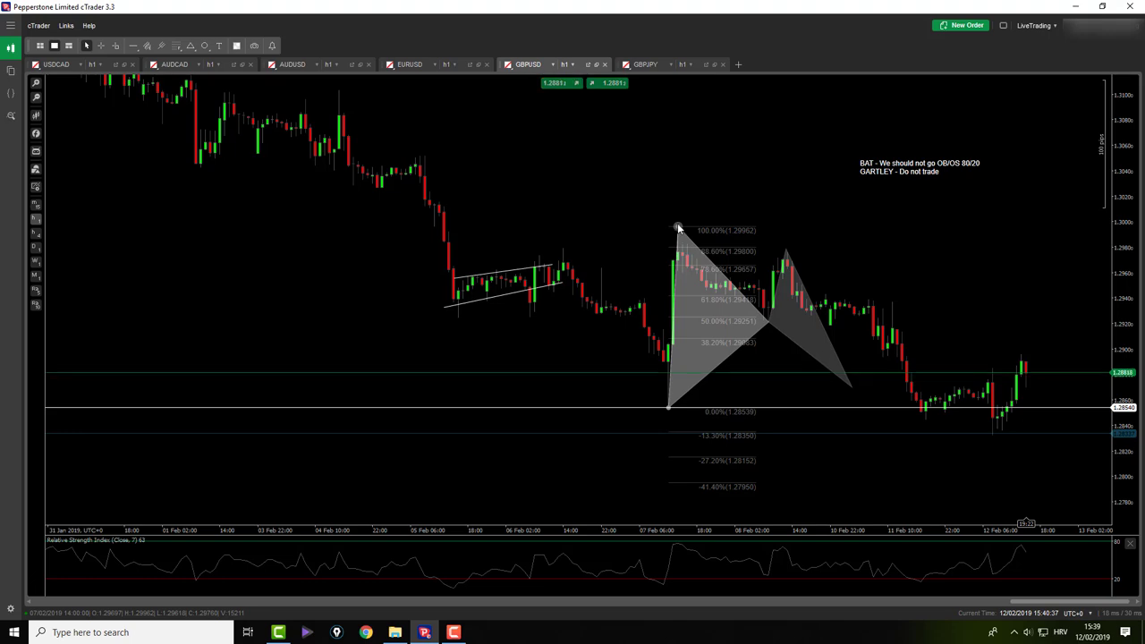
Step: Replace the GBPUSD Fibonacci retracement with one from the 7 February high at about 1.29962 to the 12 February low at about 1.28322
{"action": "key", "text": "Delete"}
{"action": "left_click", "coordinate": [177, 48]}
{"action": "left_click", "coordinate": [219, 61]}
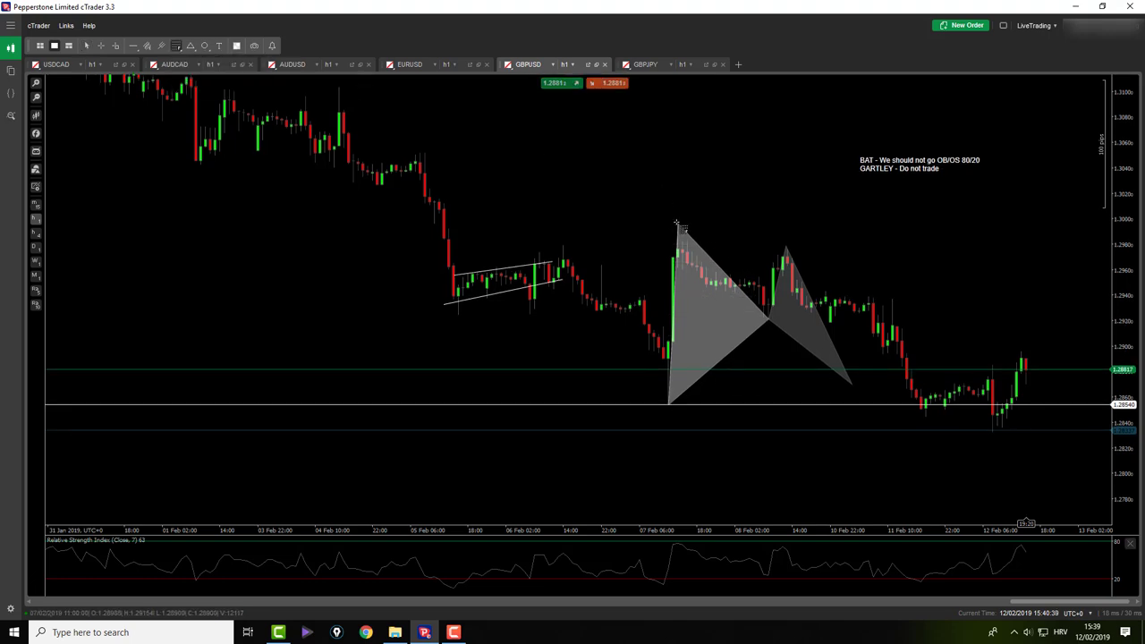
{"action": "mouse_move", "coordinate": [678, 224]}
{"action": "left_mouse_down"}
{"action": "mouse_move", "coordinate": [975, 439]}
{"action": "mouse_move", "coordinate": [993, 435]}
{"action": "left_mouse_up"}
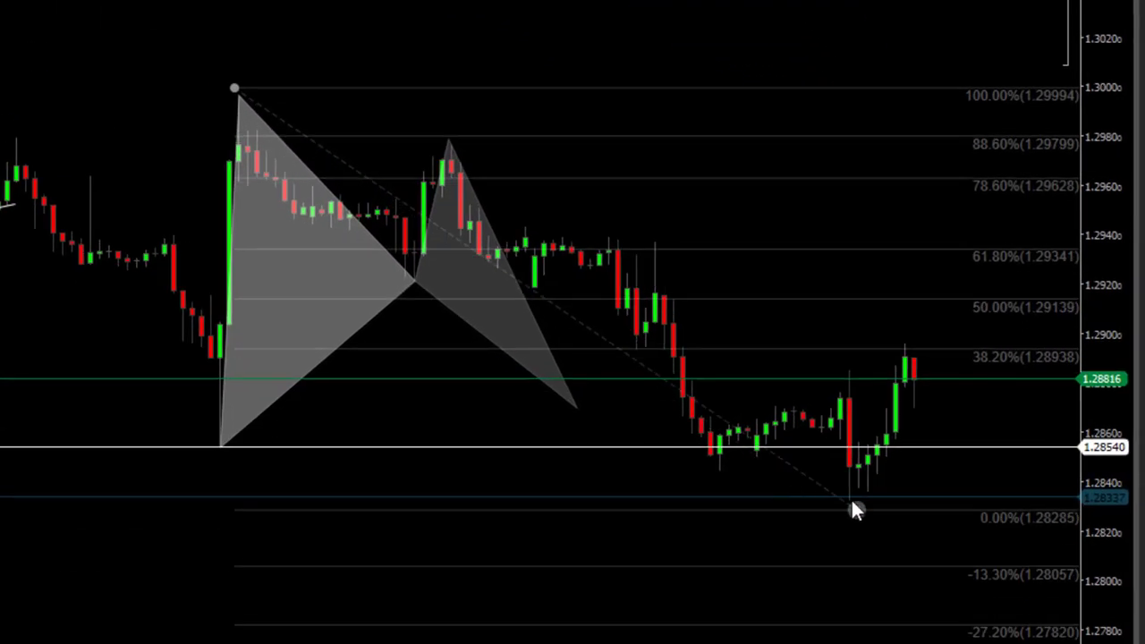
{"action": "left_click_drag", "start_coordinate": [852, 501], "coordinate": [849, 499]}
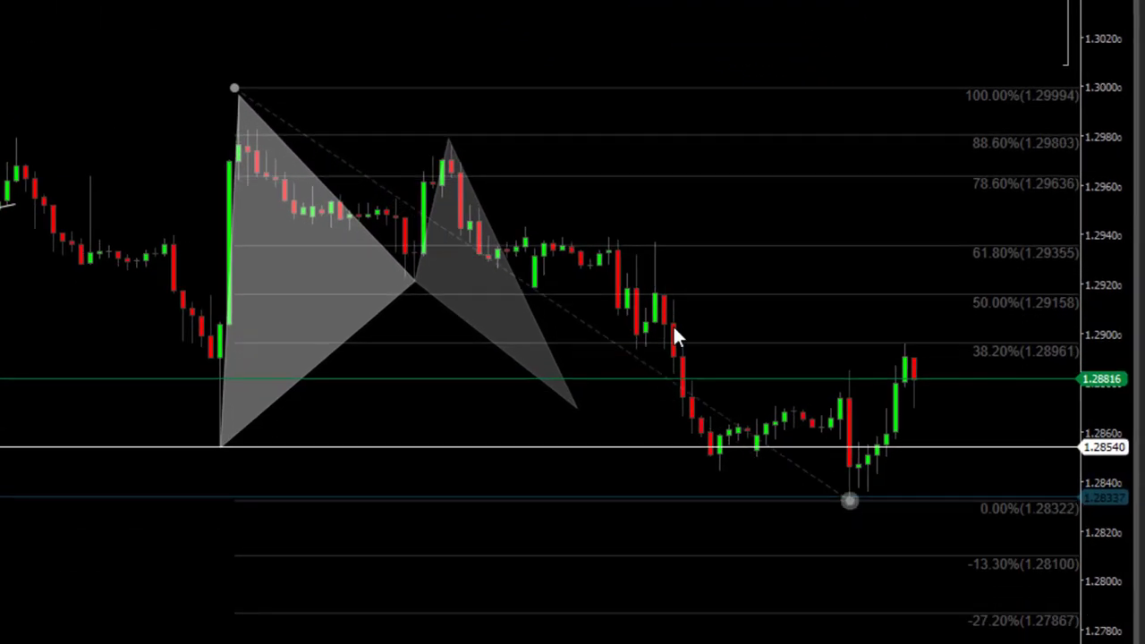
{"action": "left_click_drag", "start_coordinate": [234, 88], "coordinate": [239, 95]}
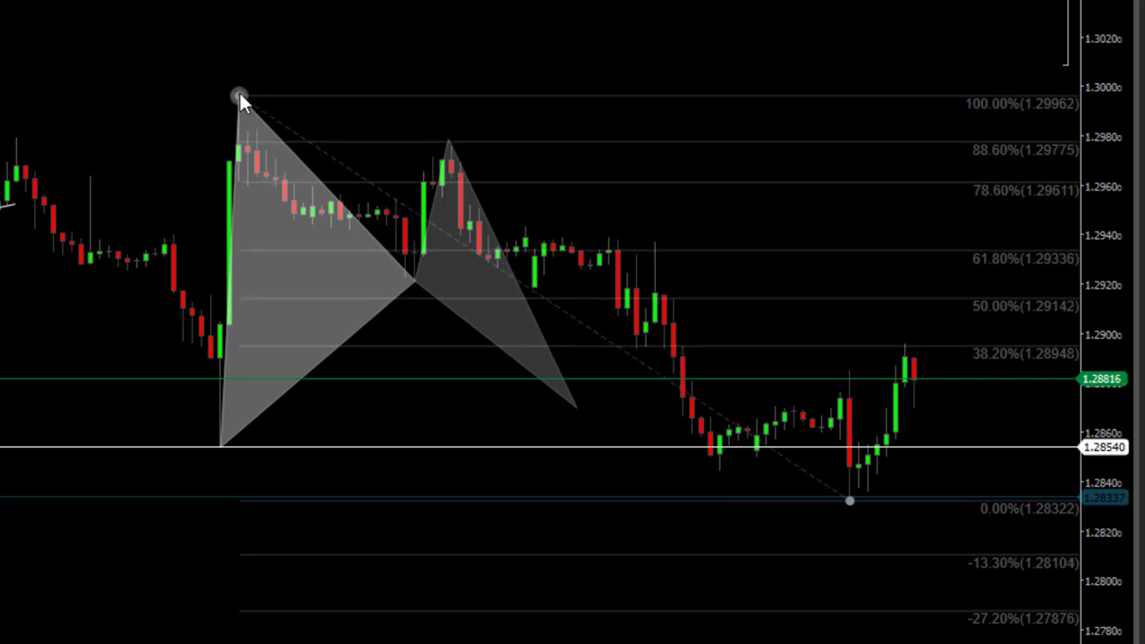
Step: Check the rebound from the 12 February low on GBPUSD against the 38.2% Fibonacci level with the crosshair
{"action": "left_click", "coordinate": [226, 27]}
{"action": "middle_click", "coordinate": [927, 613]}
{"action": "left_click_drag", "start_coordinate": [864, 496], "coordinate": [902, 347]}
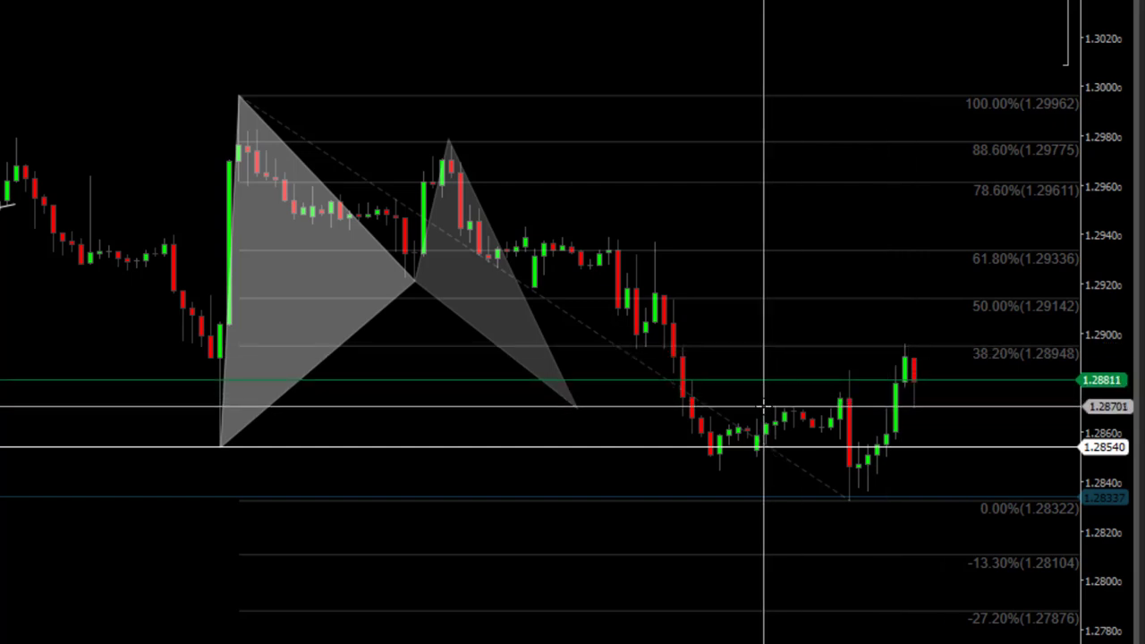
{"action": "left_click_drag", "start_coordinate": [765, 407], "coordinate": [904, 343]}
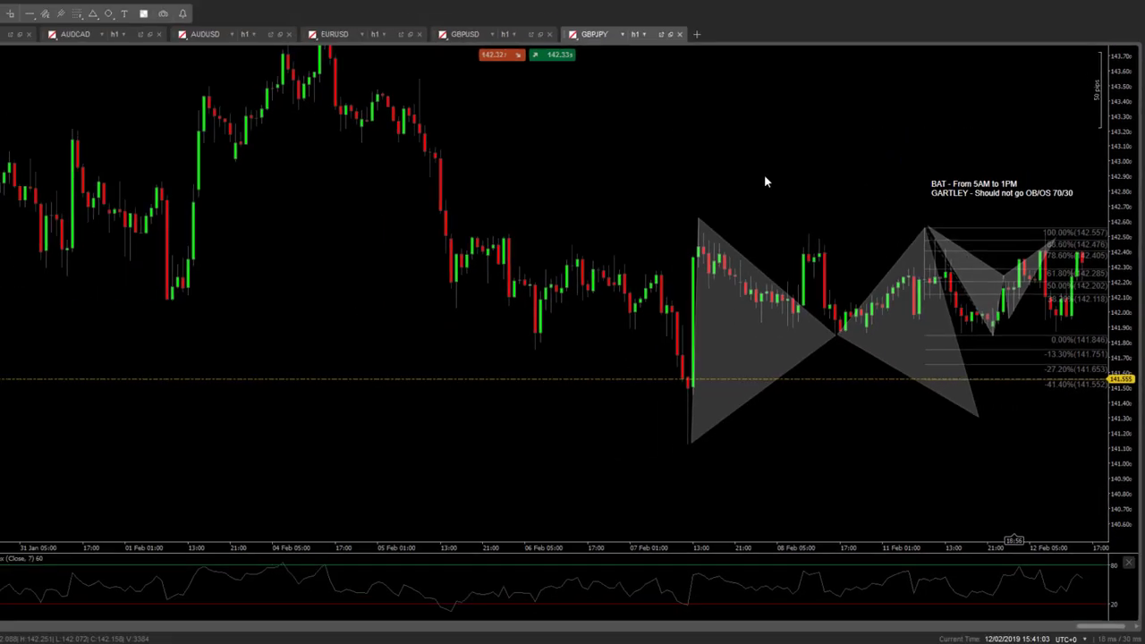
Step: Bring up the GBPJPY chart and examine the latest candles against the pattern triangles and Fibonacci levels
{"action": "scroll", "coordinate": [740, 169], "scroll_direction": "up", "scroll_amount": 1}
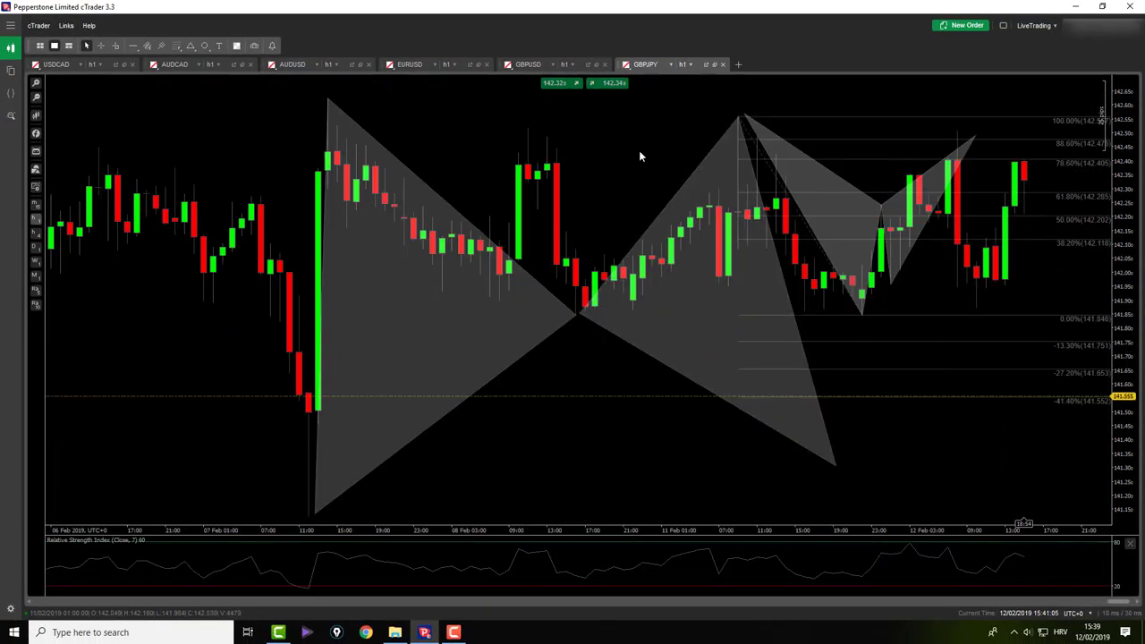
{"action": "left_click_drag", "start_coordinate": [677, 141], "coordinate": [681, 186]}
{"action": "middle_click", "coordinate": [753, 186]}
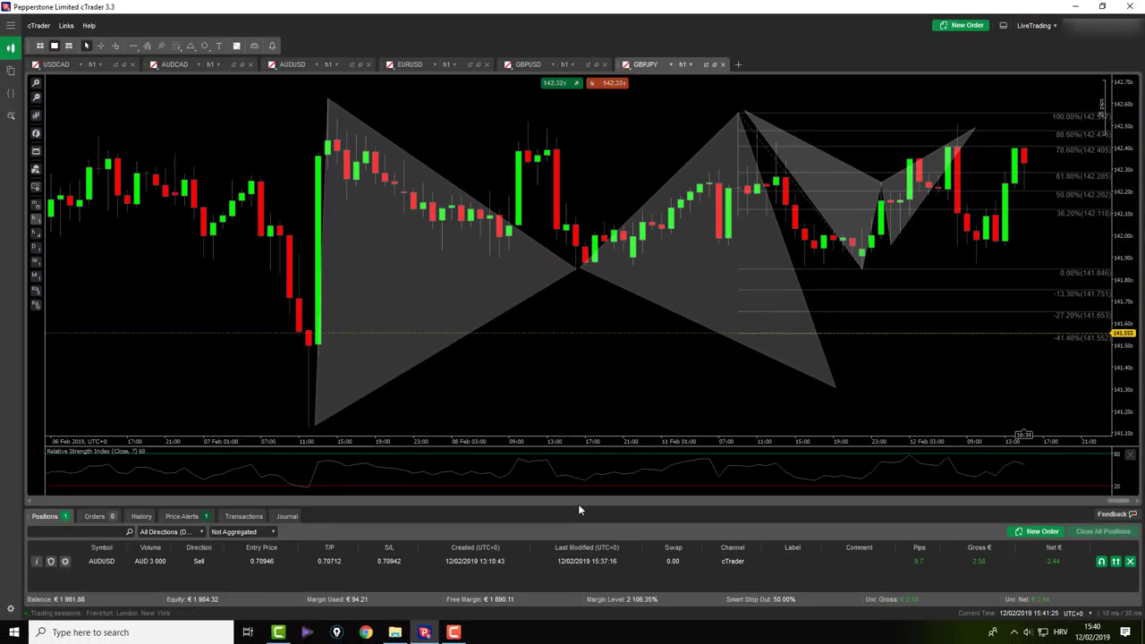
Step: Enlarge the trade panel to review the open AUDUSD position and the current month's closed-trade history
{"action": "left_click_drag", "start_coordinate": [578, 504], "coordinate": [591, 416]}
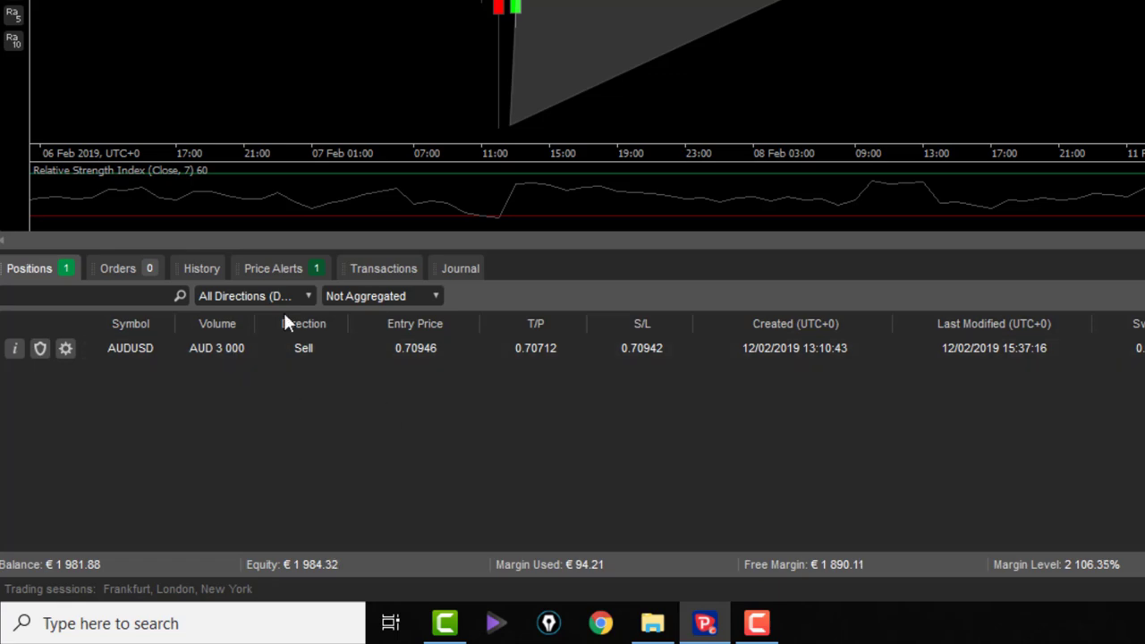
{"action": "left_click", "coordinate": [202, 268]}
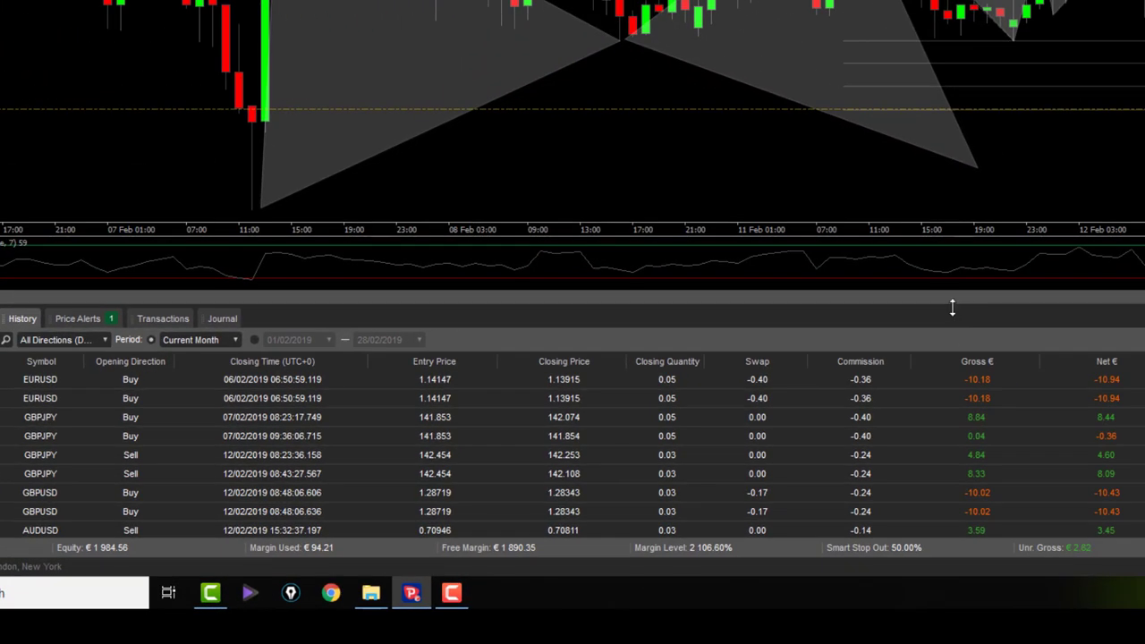
{"action": "left_click_drag", "start_coordinate": [952, 307], "coordinate": [951, 226]}
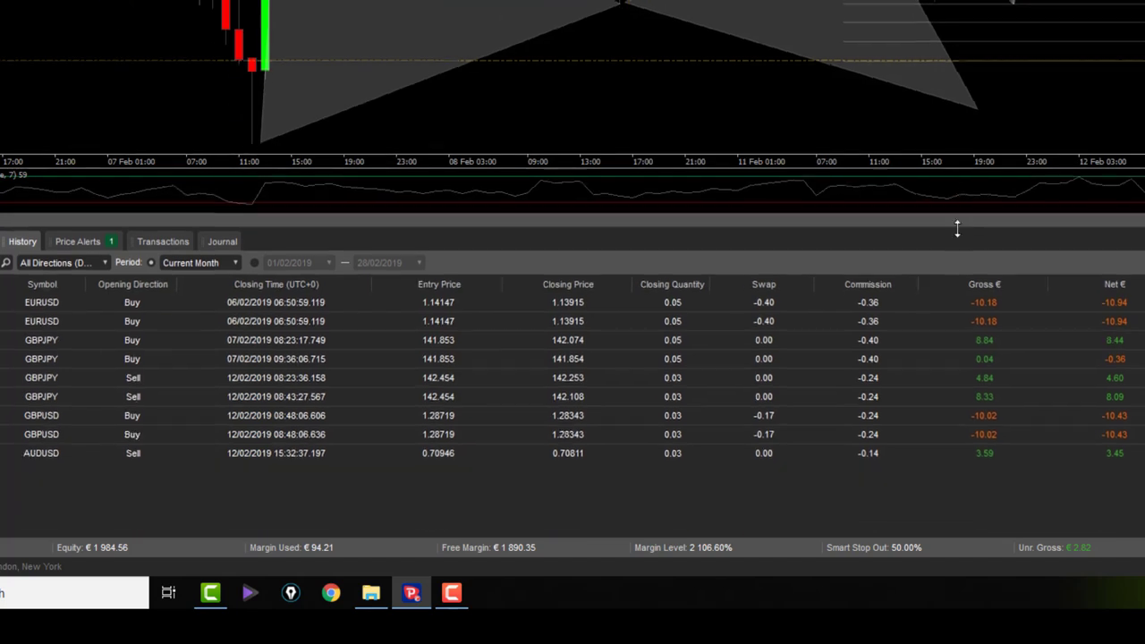